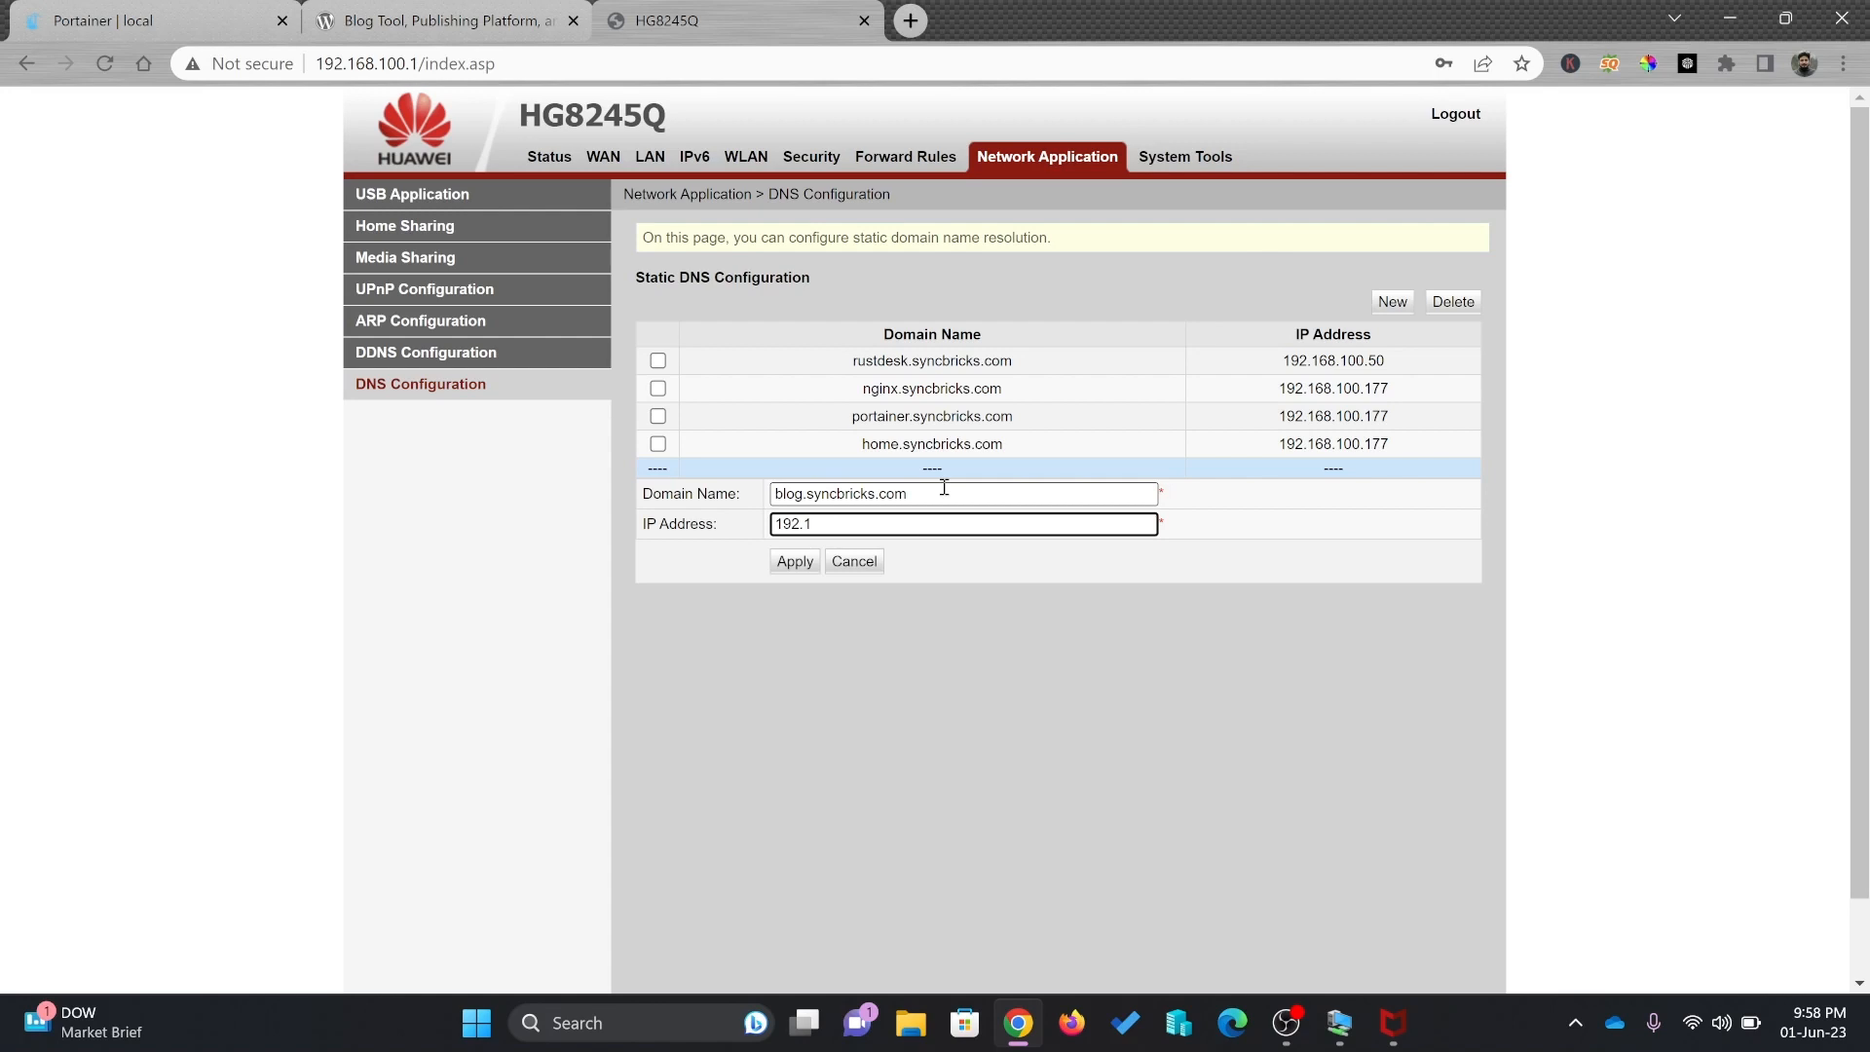
Save the static DNS entry mapping blog.syncbricks.com to 192.168.100.177, verify it with ping, and open a new tab
type("8.100.177")
left_click(777, 562)
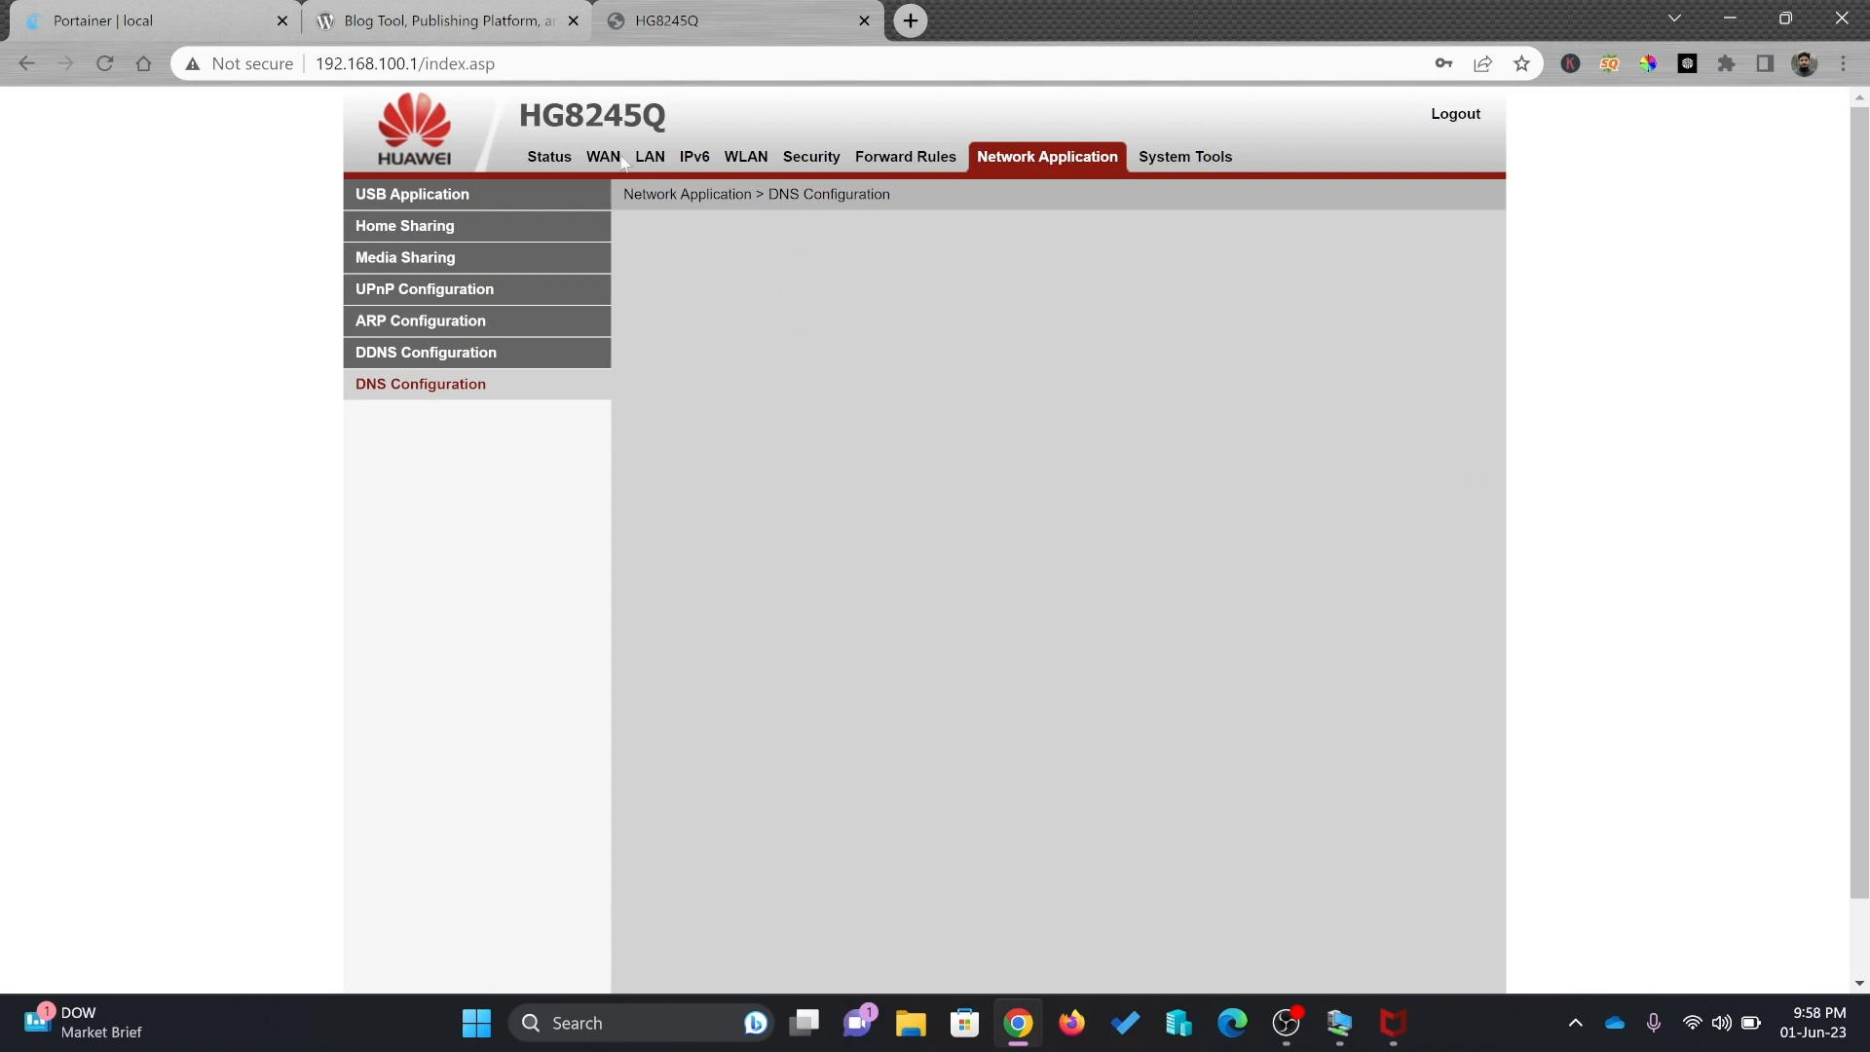
key("super+r")
type("cmd")
key("Return")
type("ping blog.syncbricks.com")
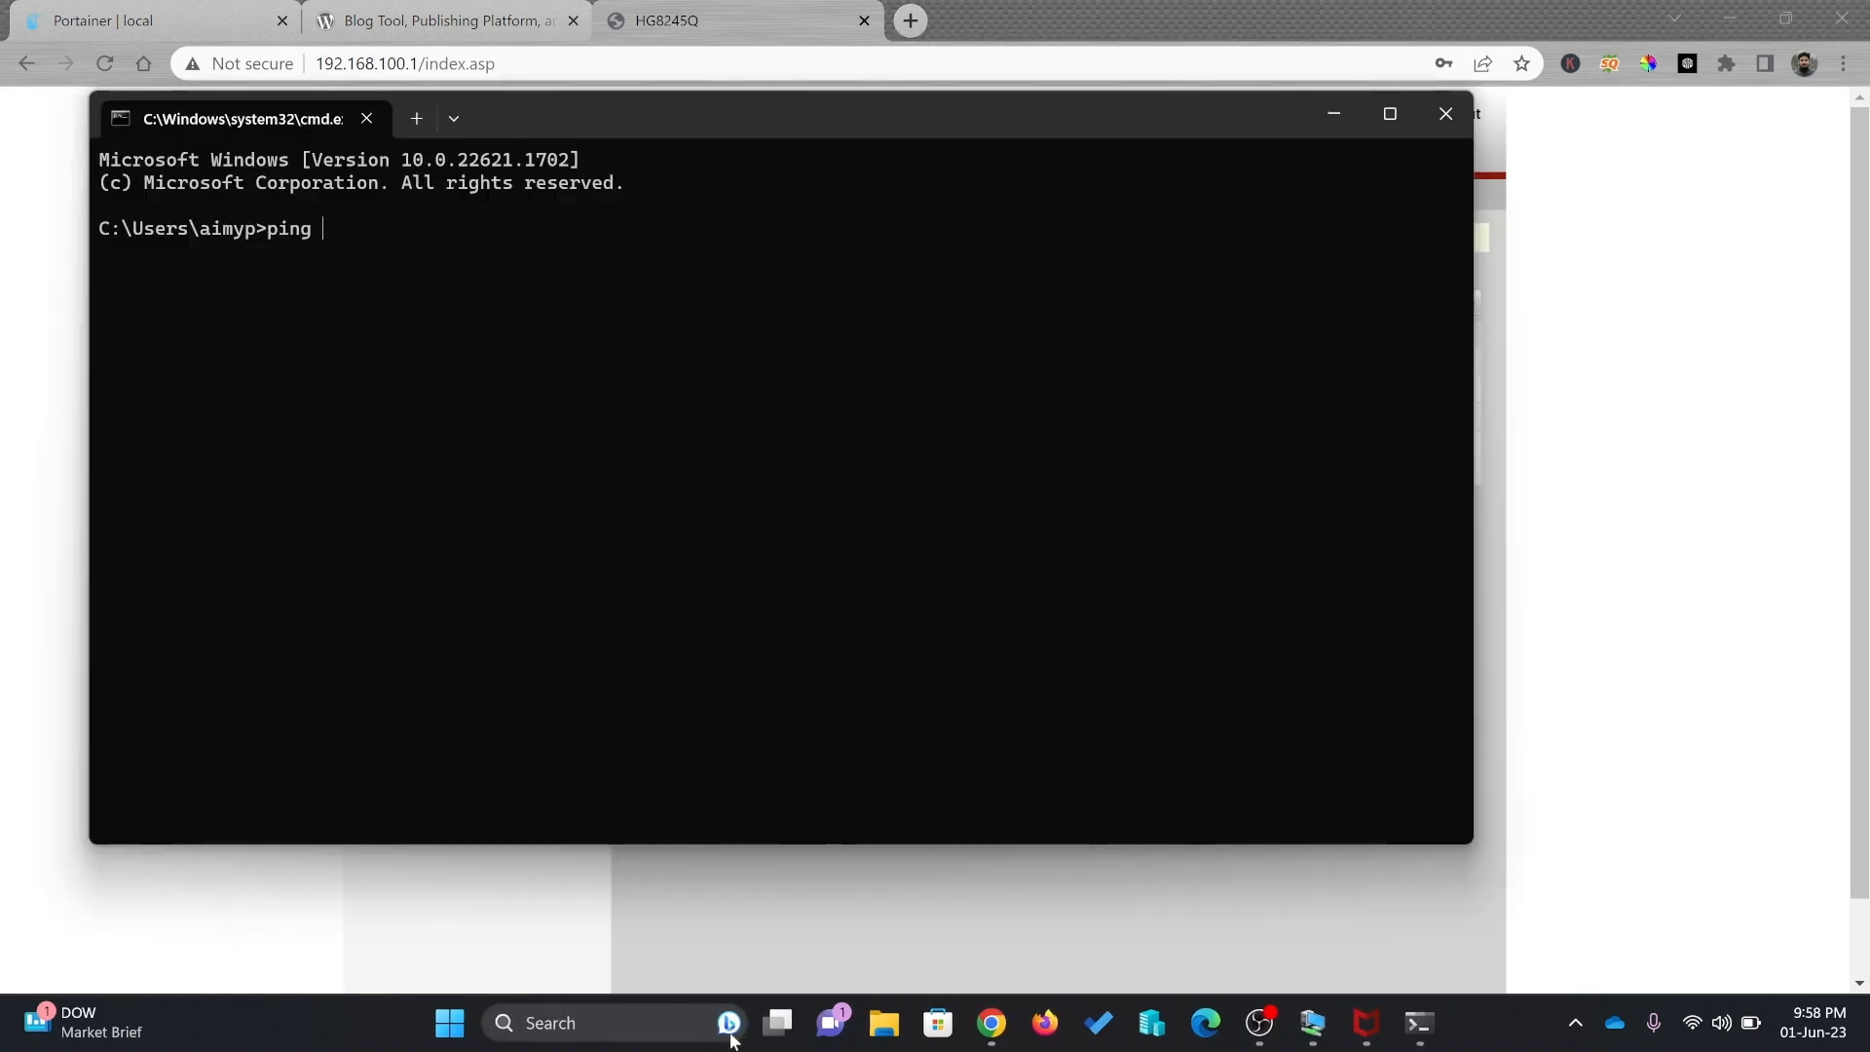
key("Return")
left_click(906, 23)
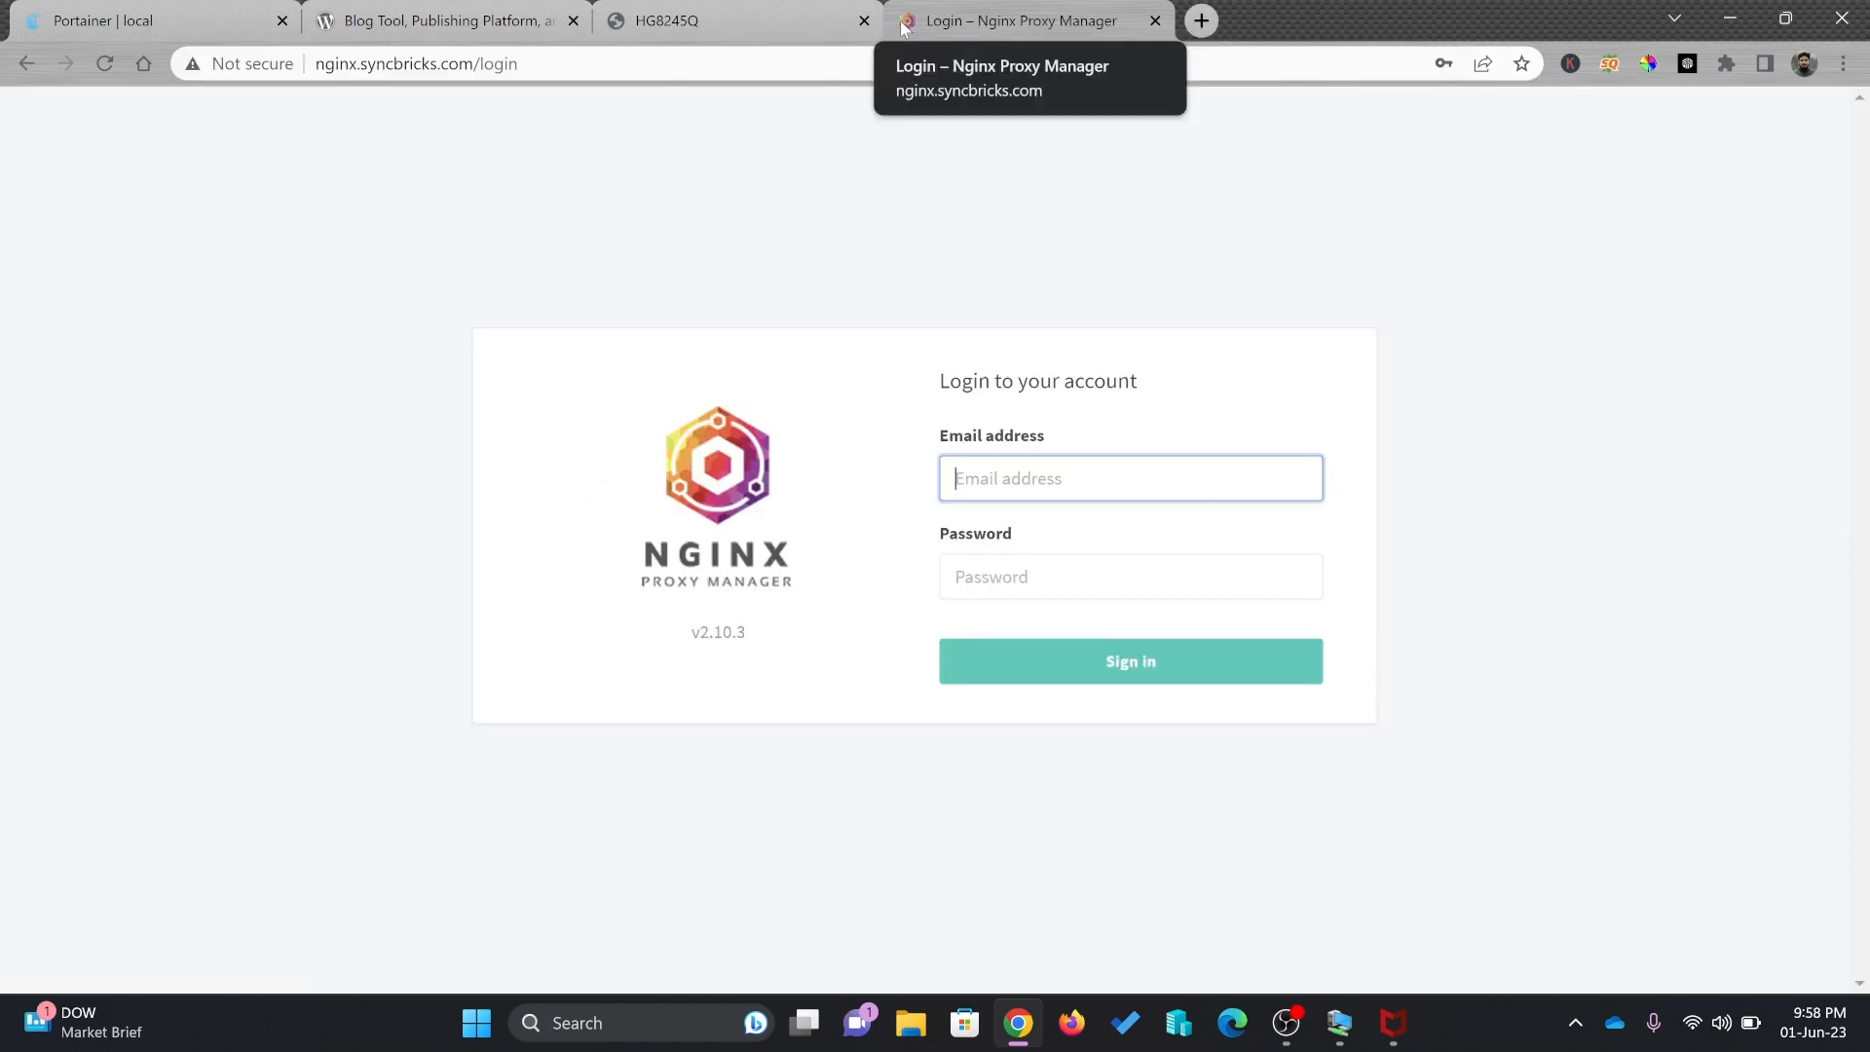
Log in to Nginx Proxy Manager with the saved credentials and open Proxy Hosts
type("a")
key("Down")
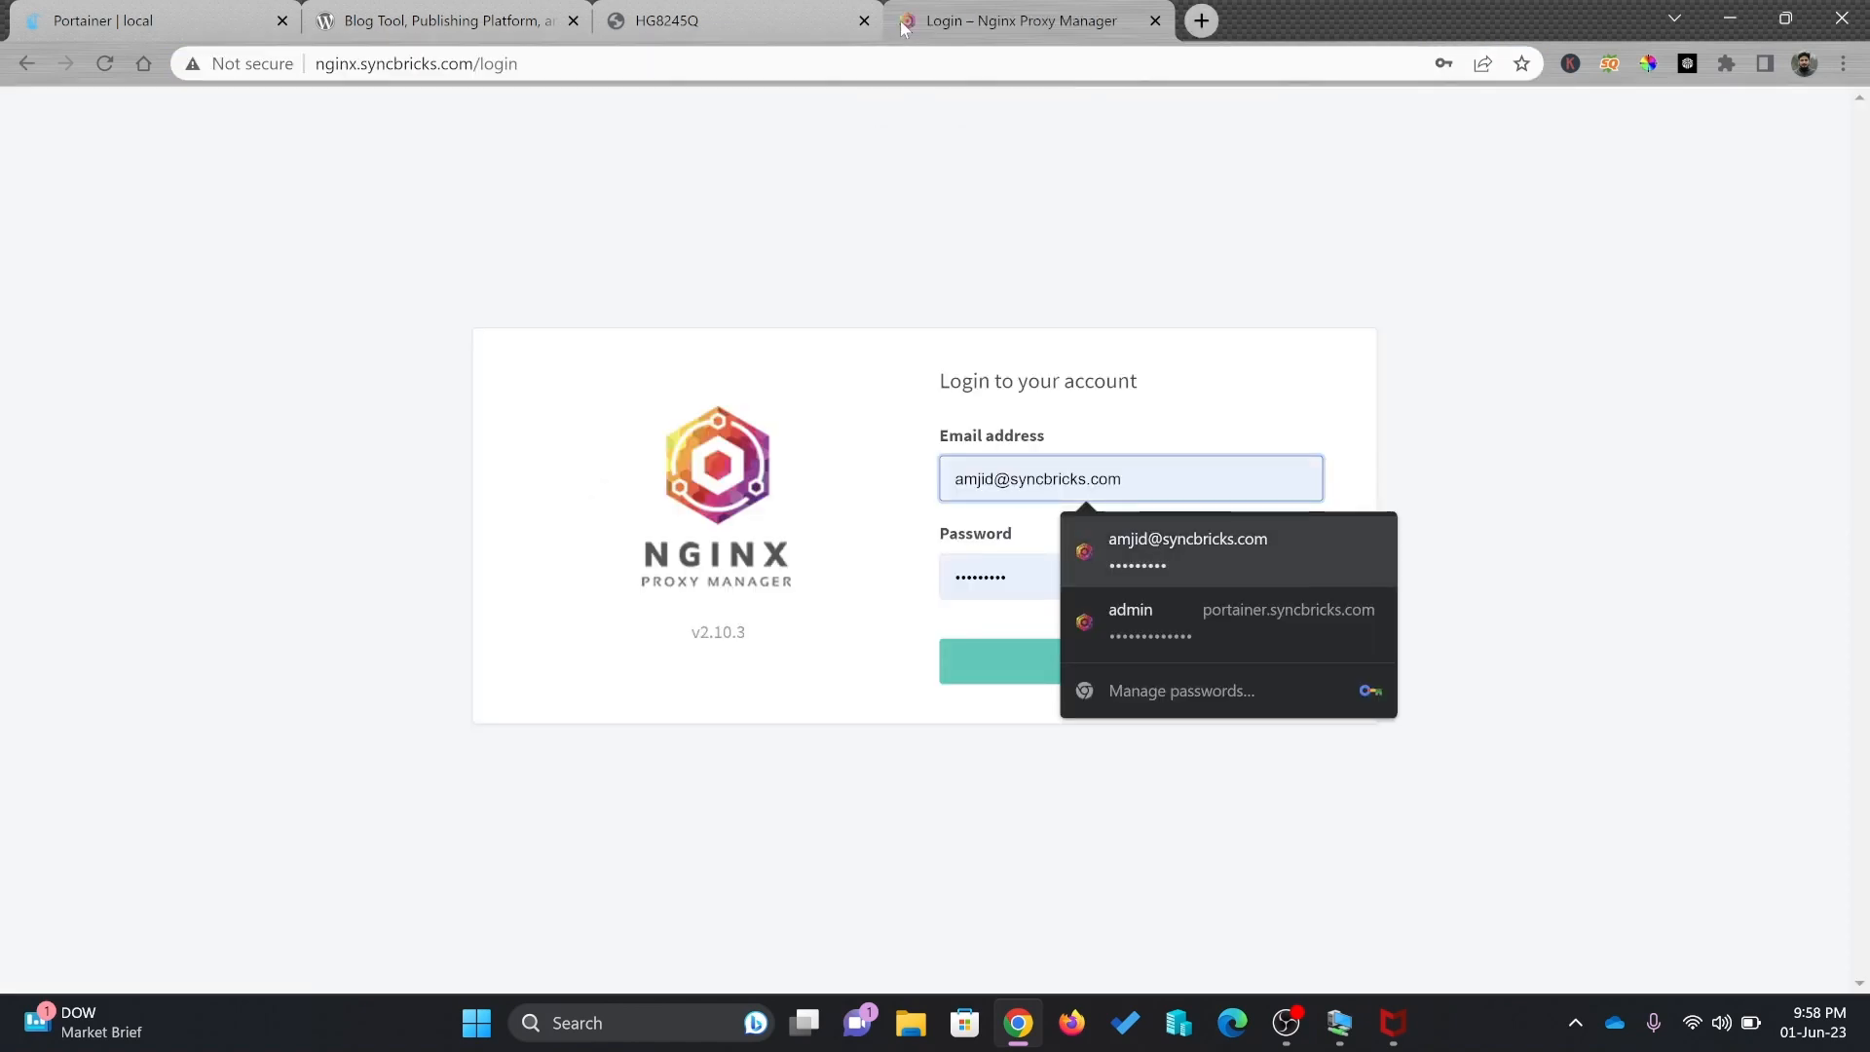
key("Return")
key("Return")
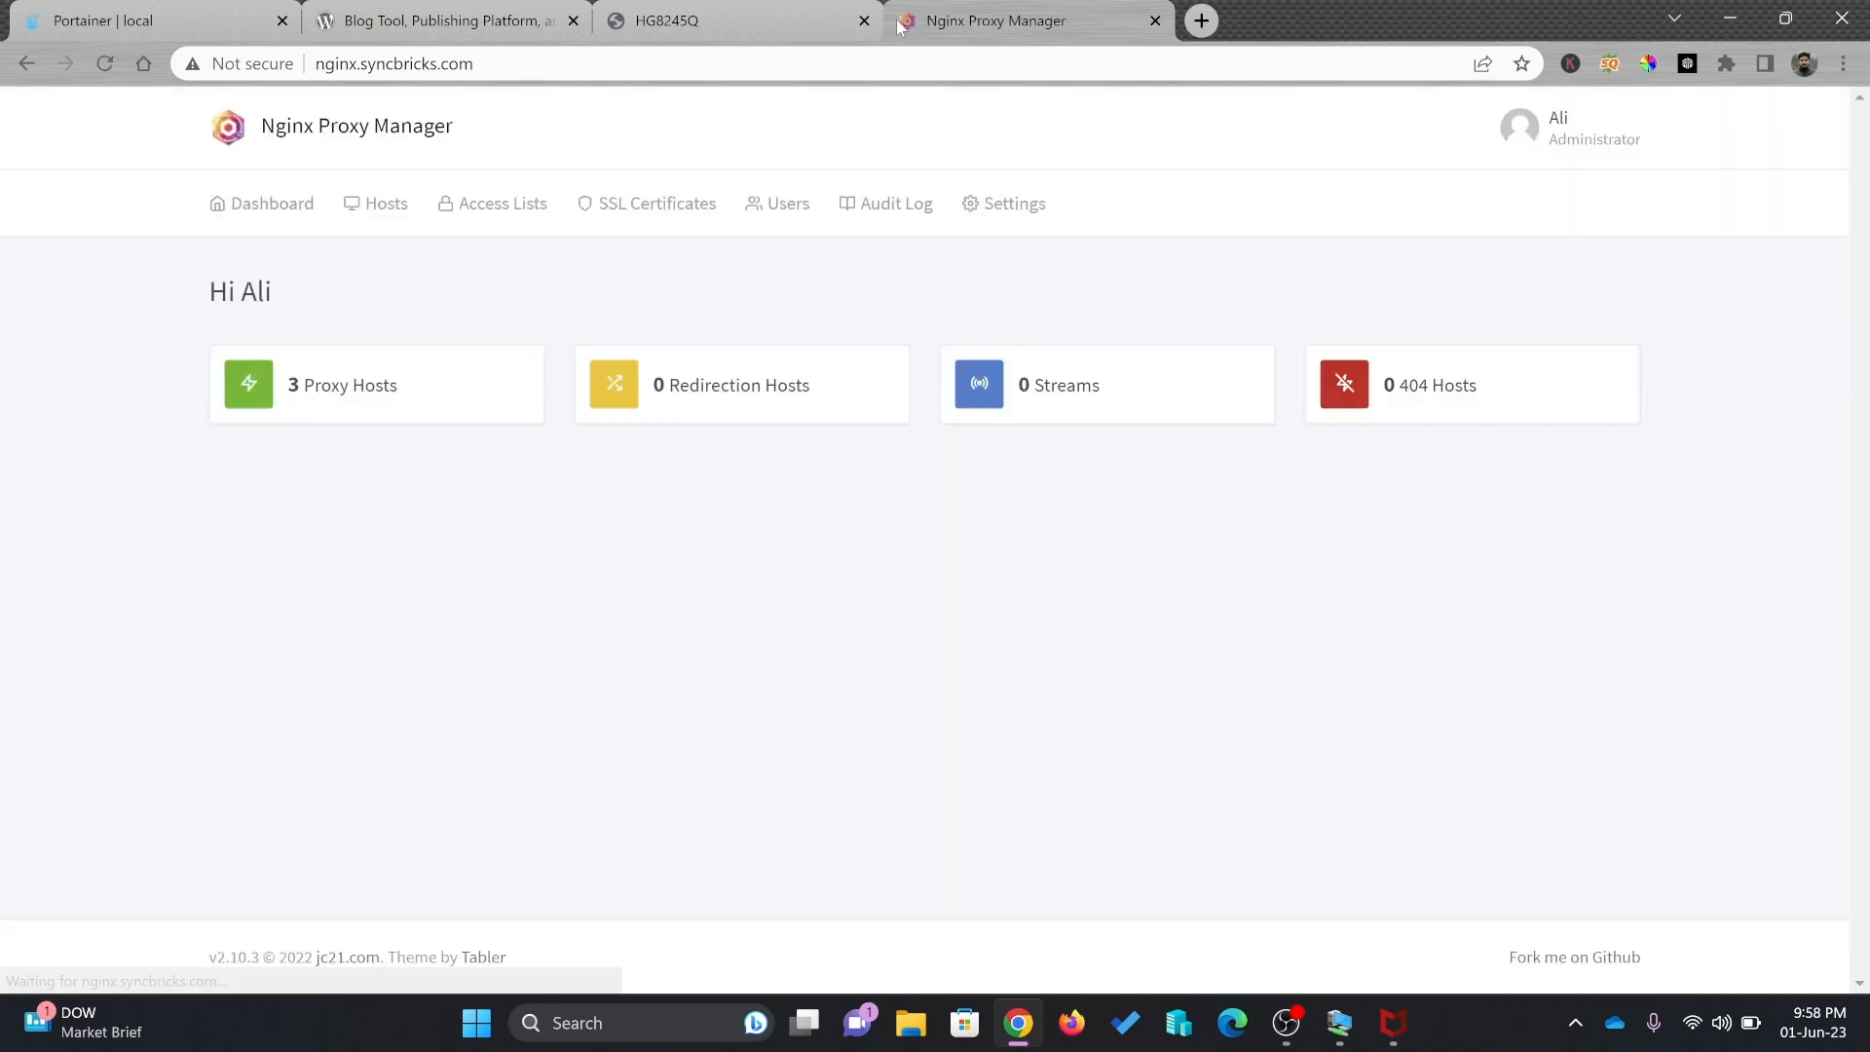
left_click(350, 389)
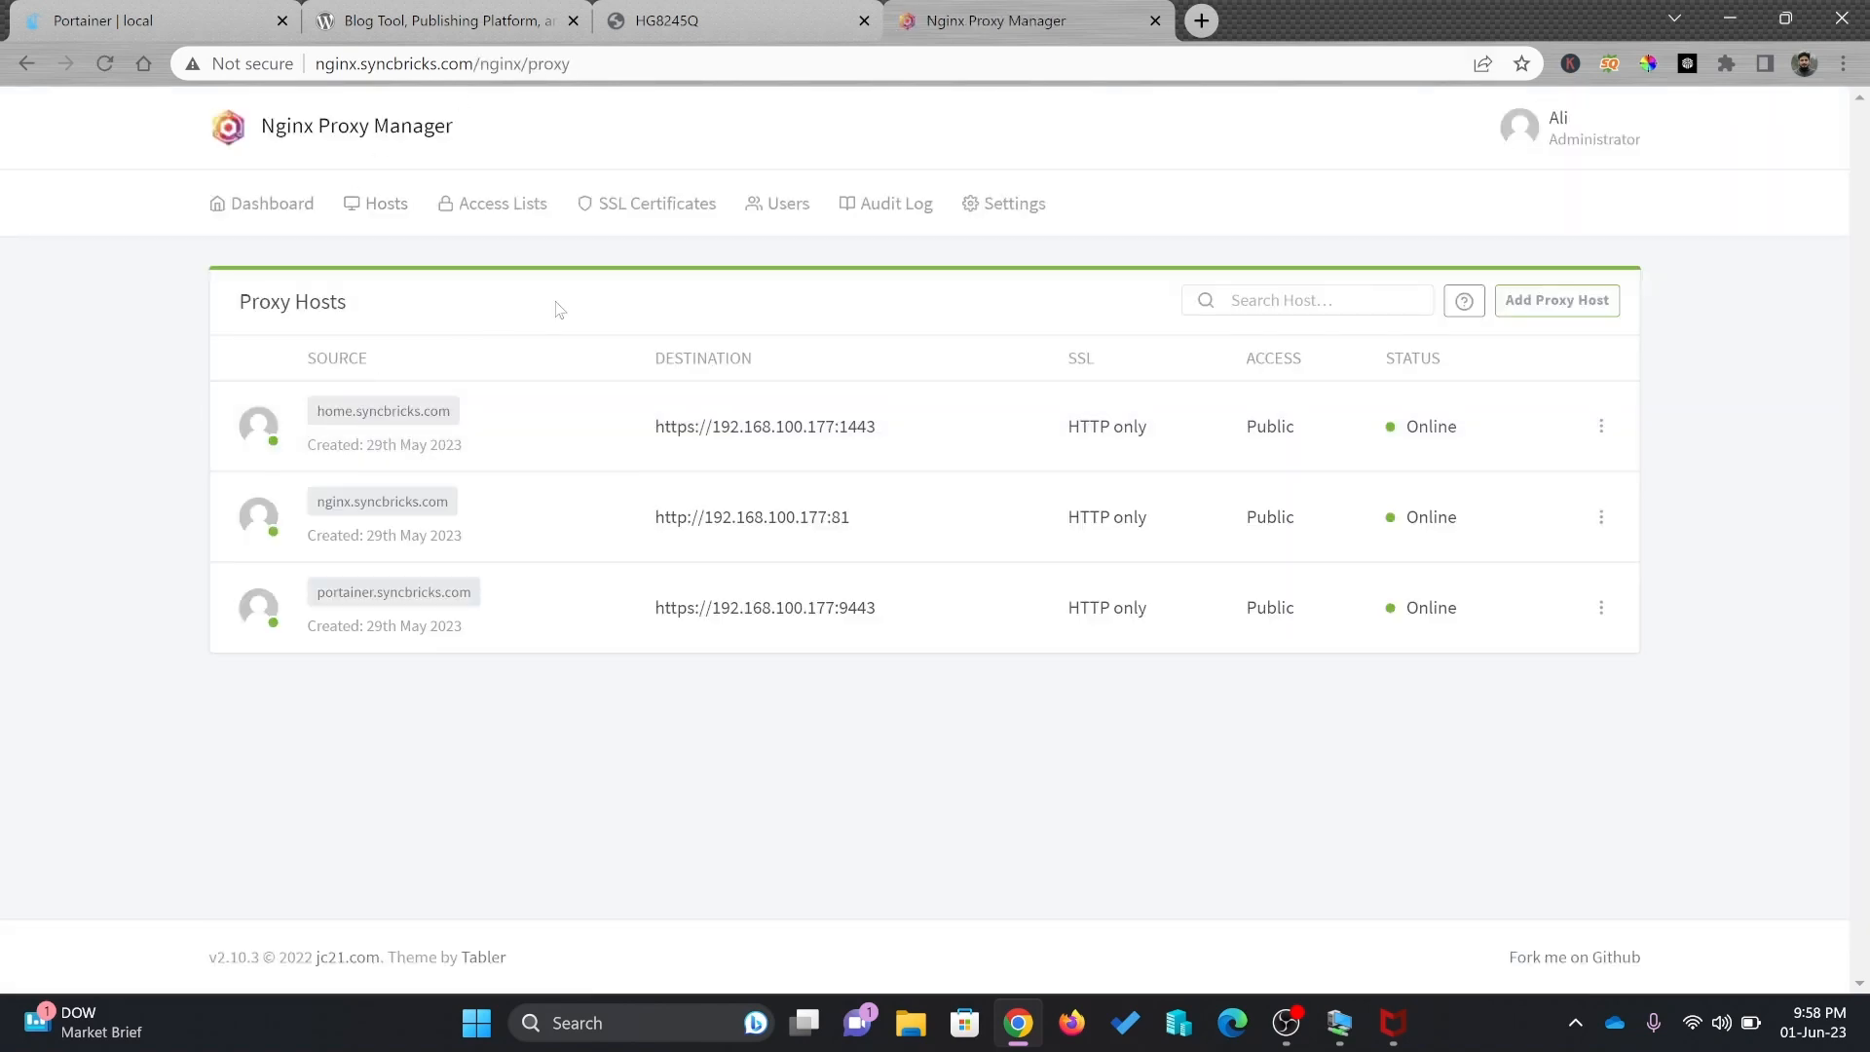
Add proxy host blog.syncbricks.com forwarding to 192.168.100.177 on port 8888
left_click(1525, 309)
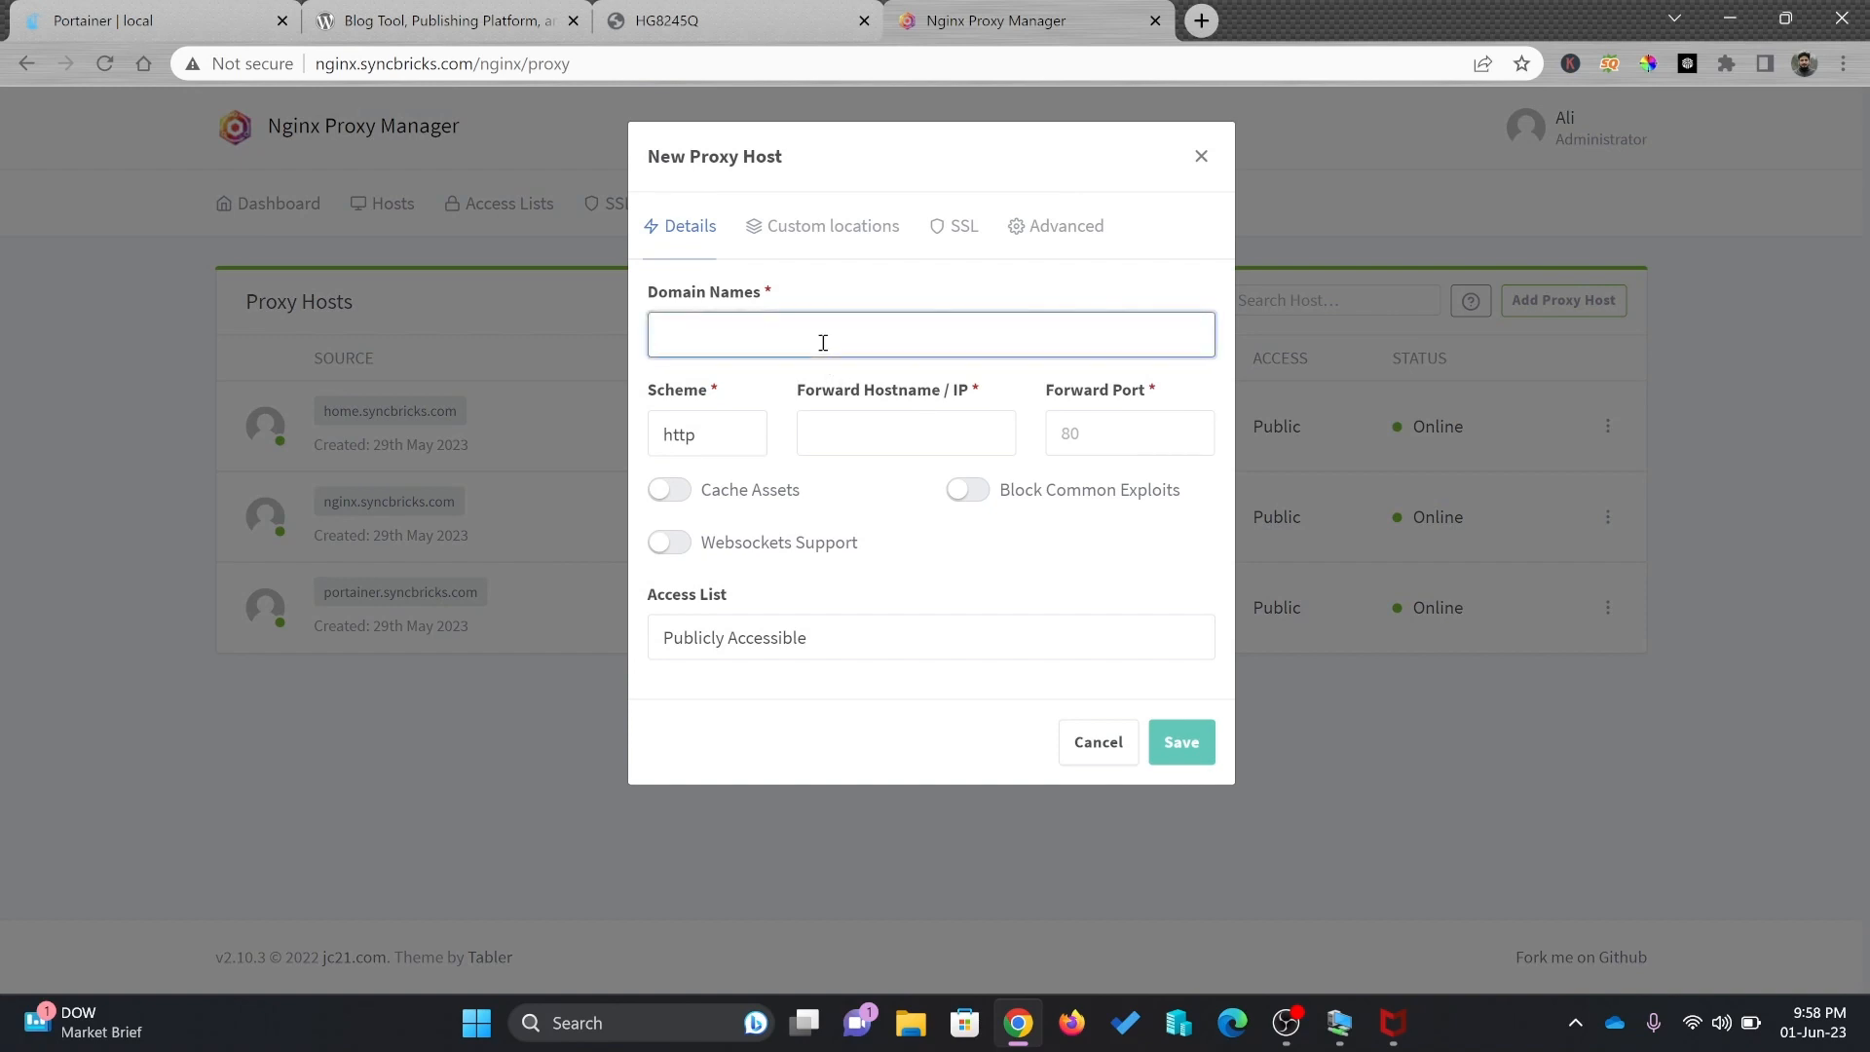
type("blog.syncbricks.com")
key("Return")
left_click(862, 424)
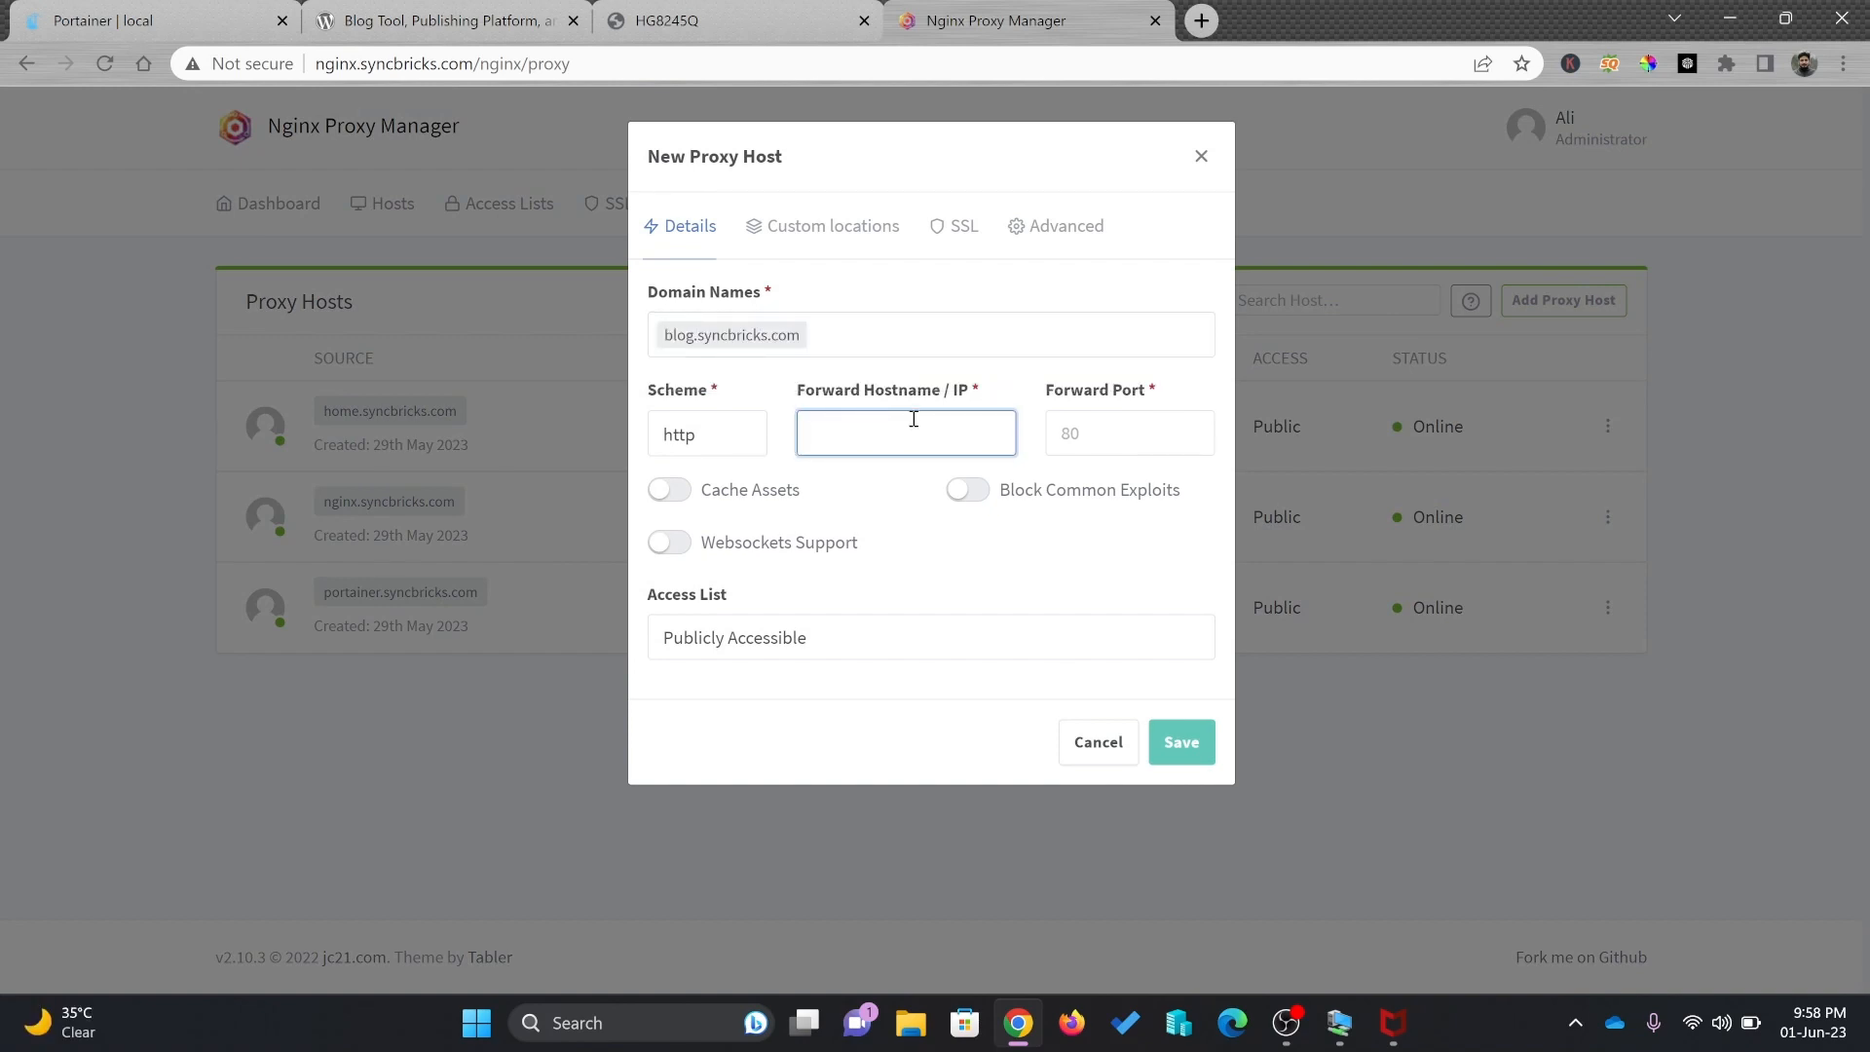
type("192.168.100.177")
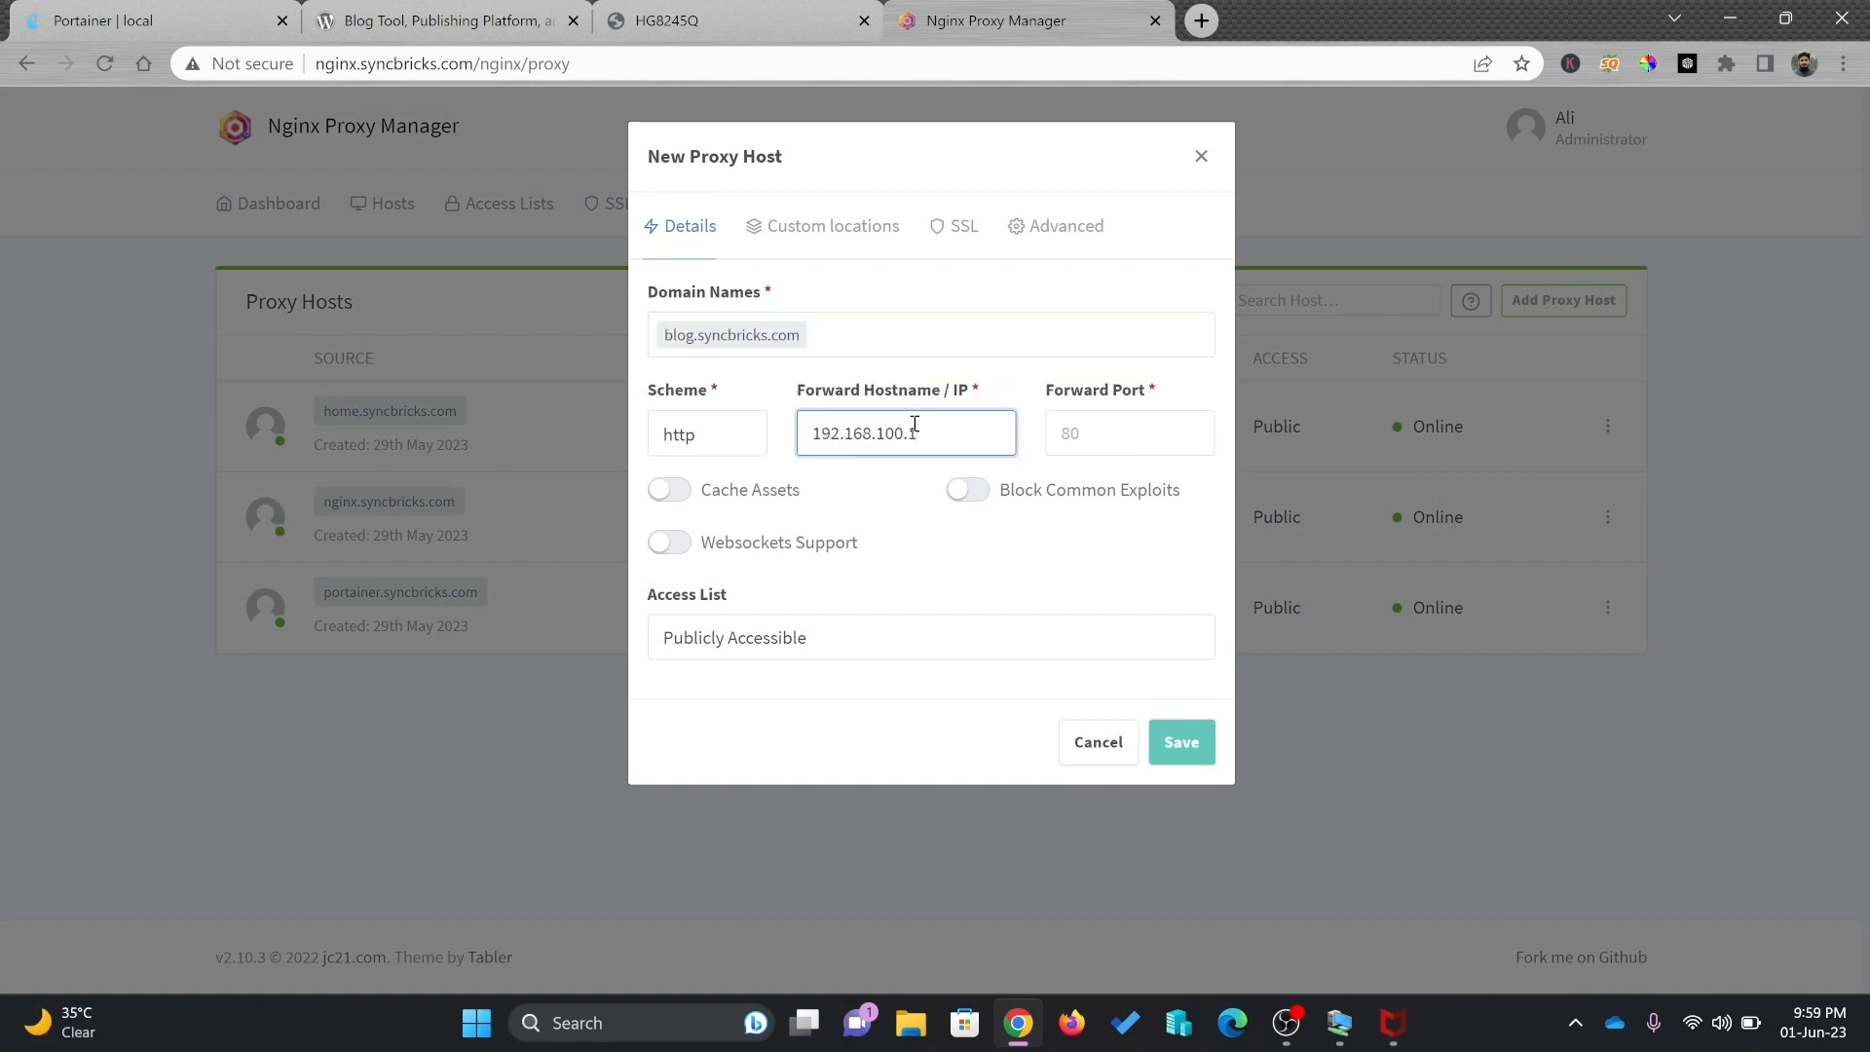
left_click(1097, 422)
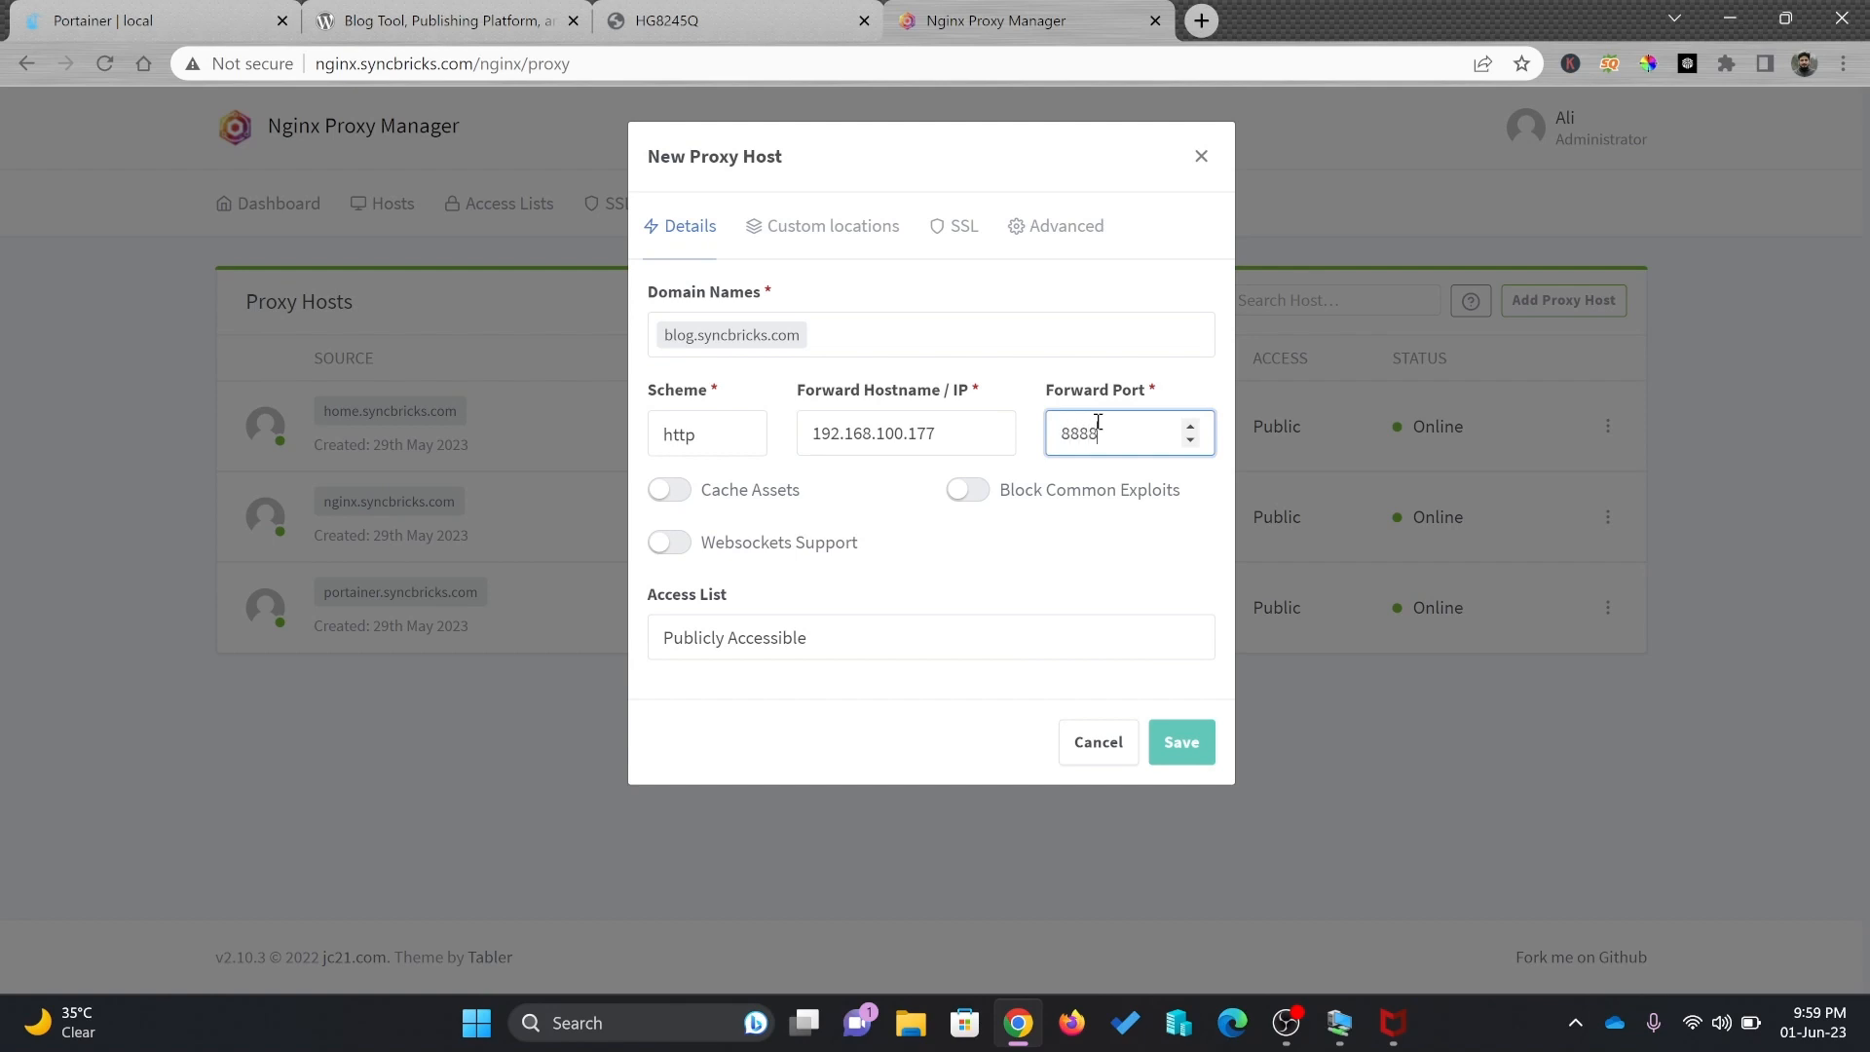
type("8888")
key("Return")
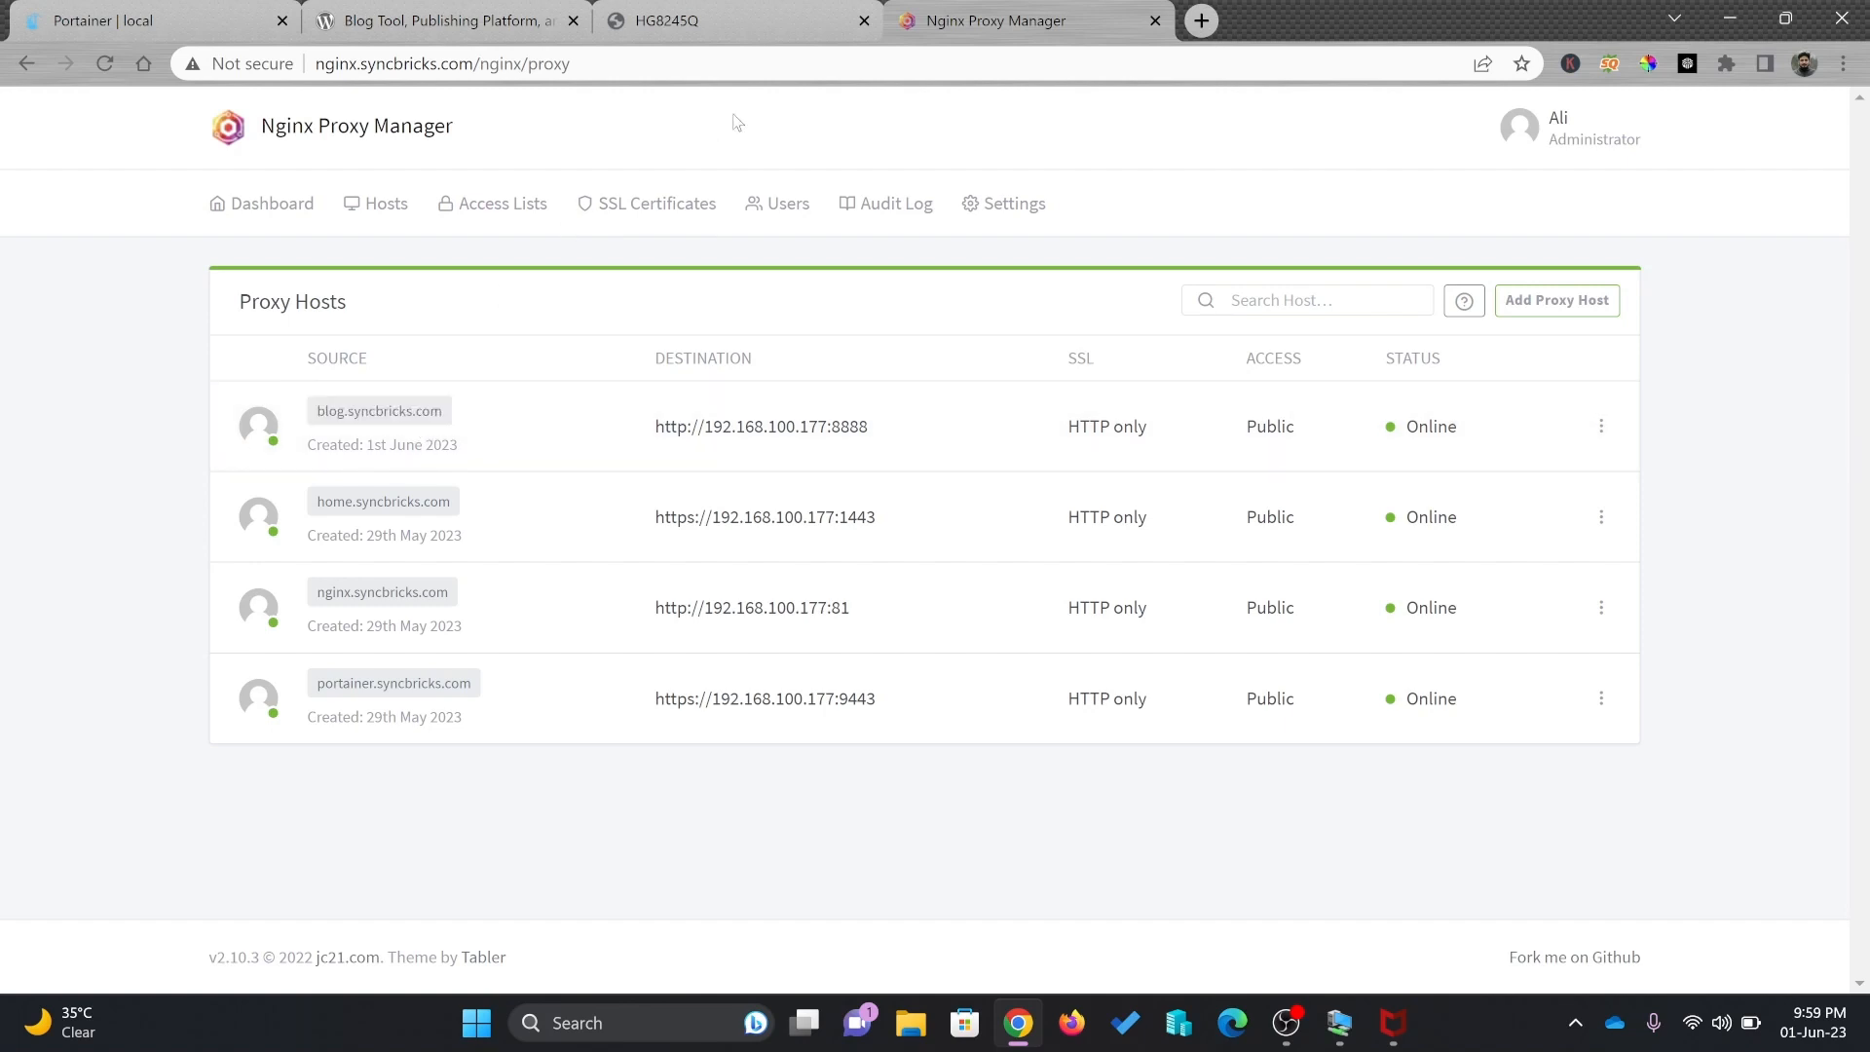
Open Portainer's Create container form from the Containers list
left_click(124, 24)
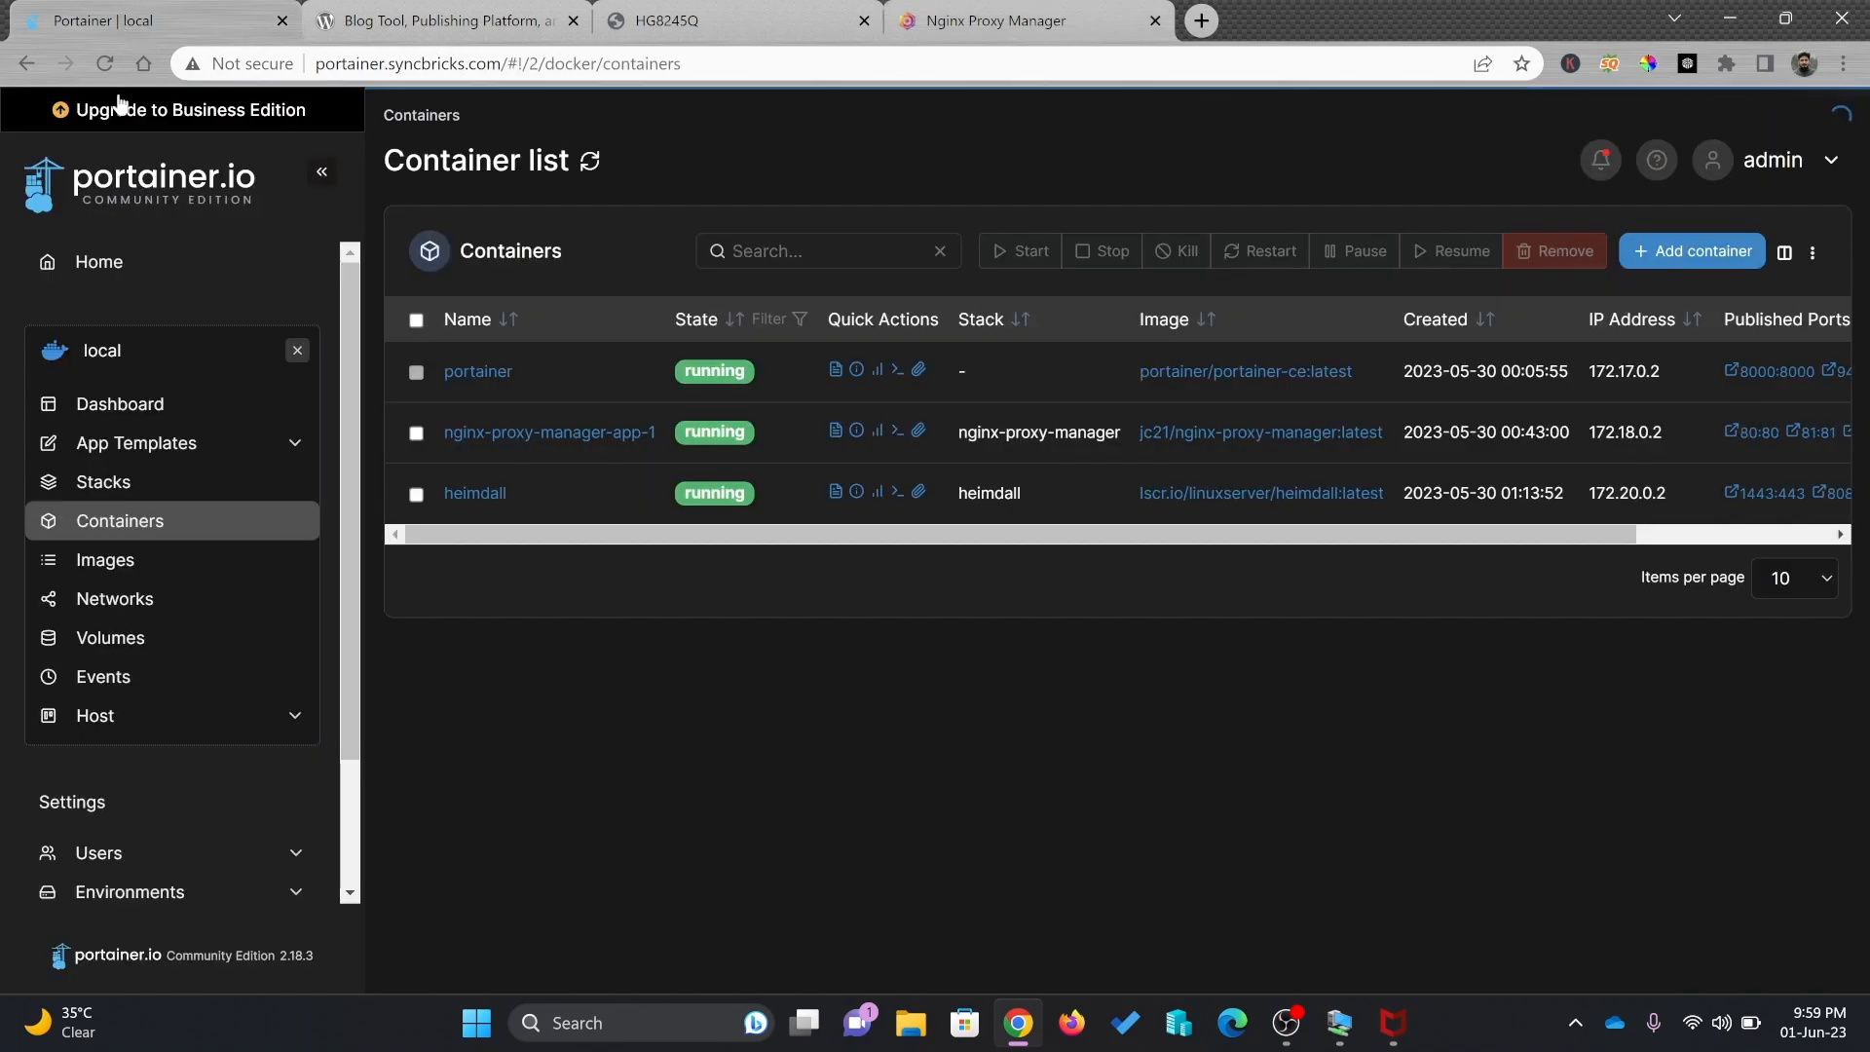
left_click(137, 495)
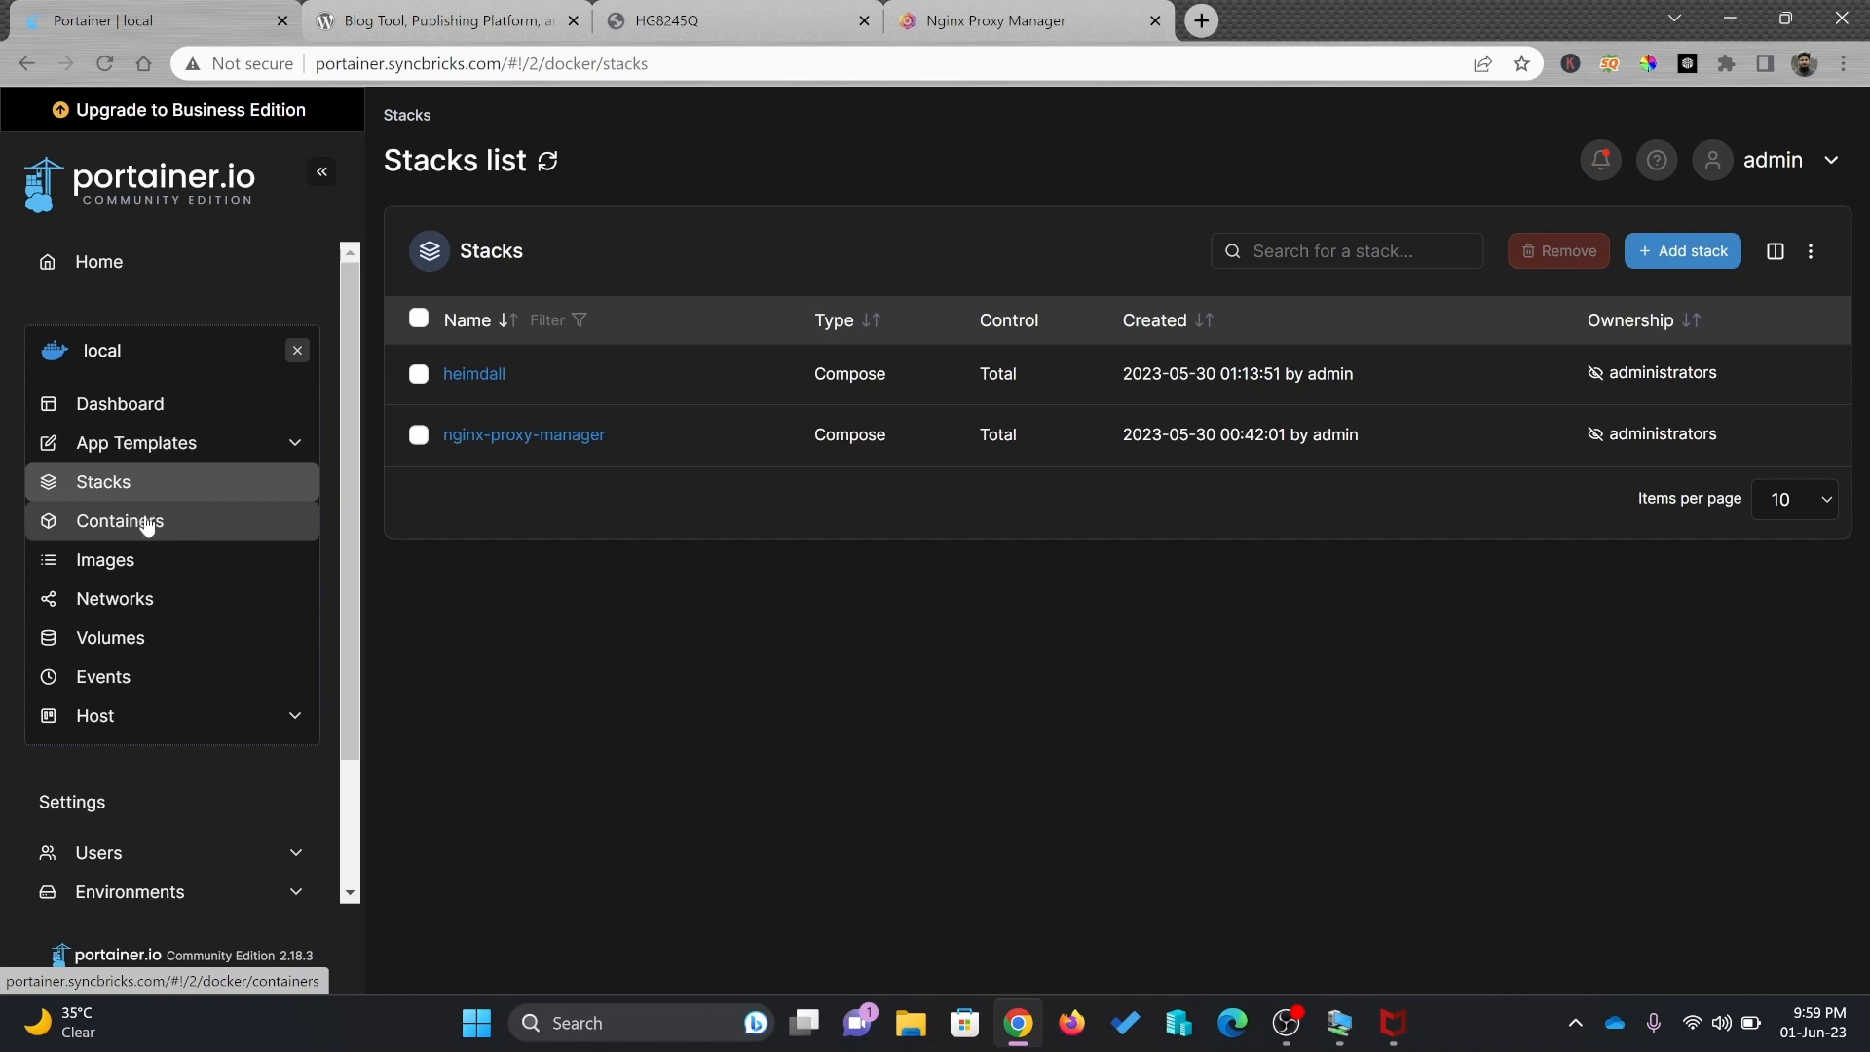
left_click(150, 526)
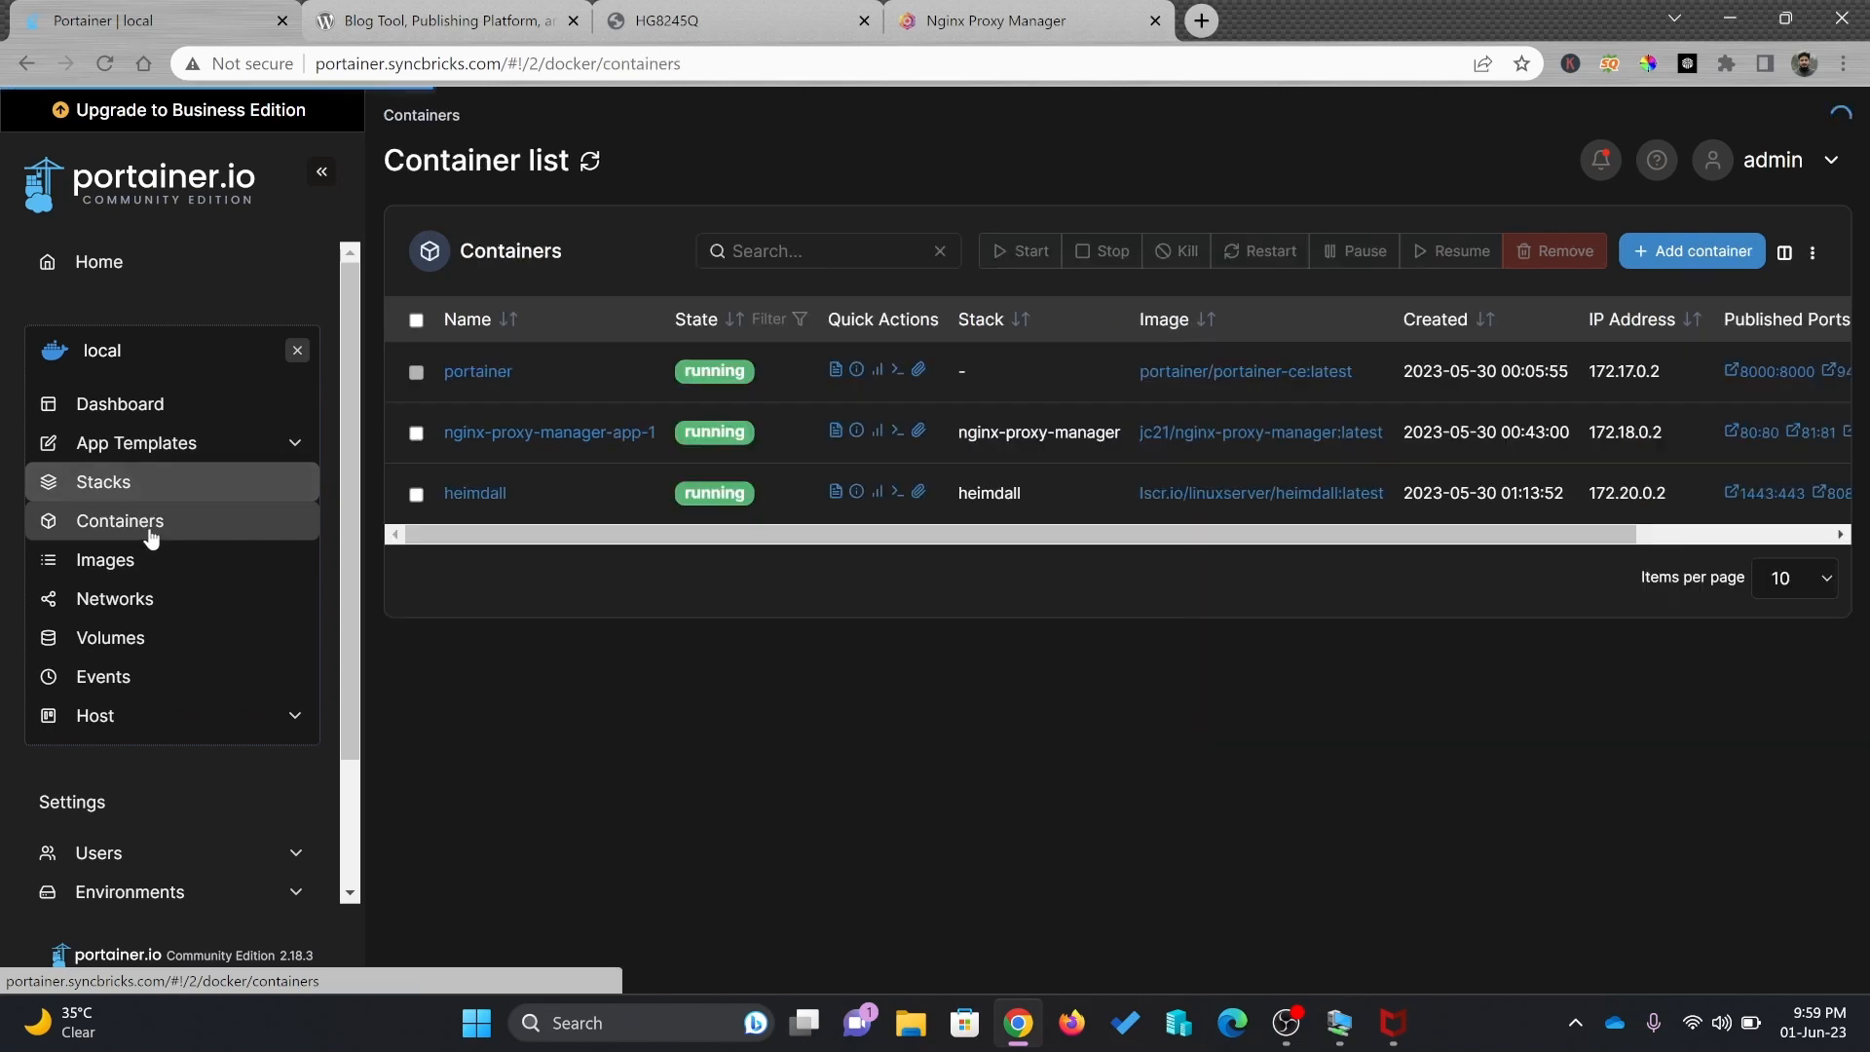
left_click(1674, 263)
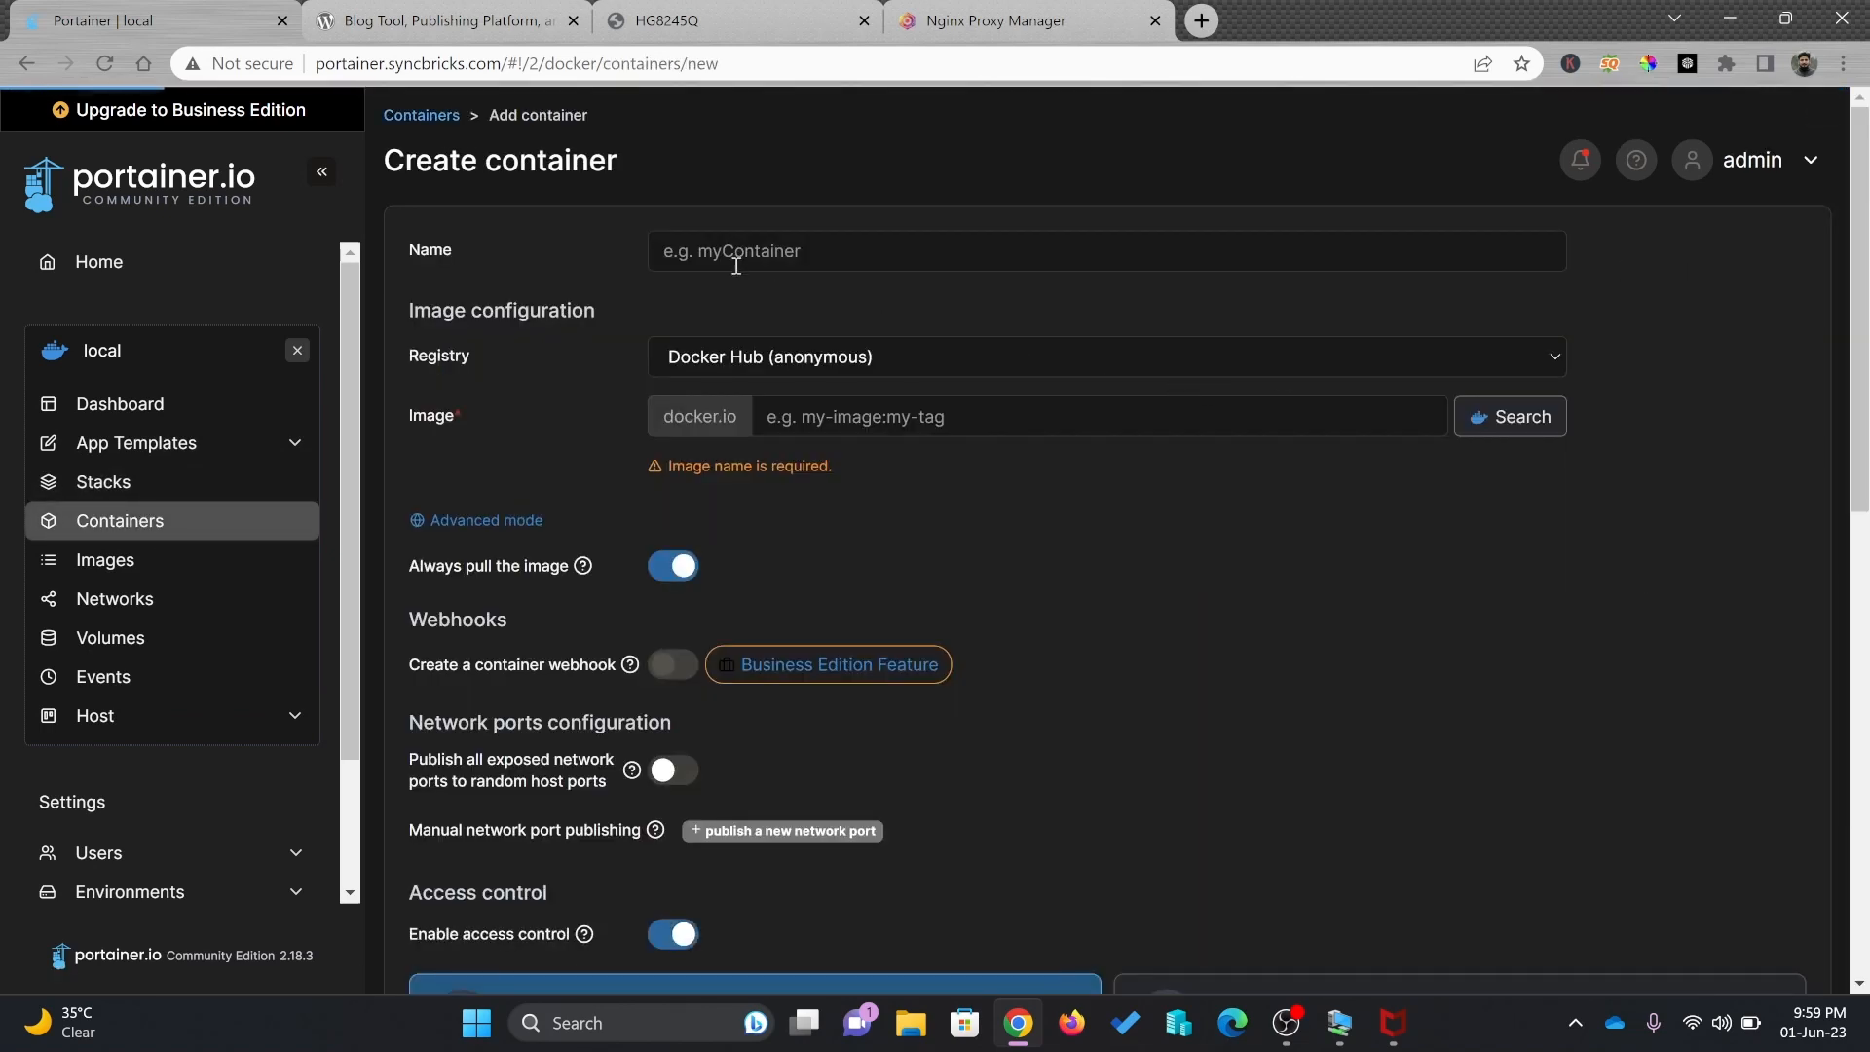
Enter wordpress as the image name and search Docker Hub for it
left_click(837, 416)
type("wordpress")
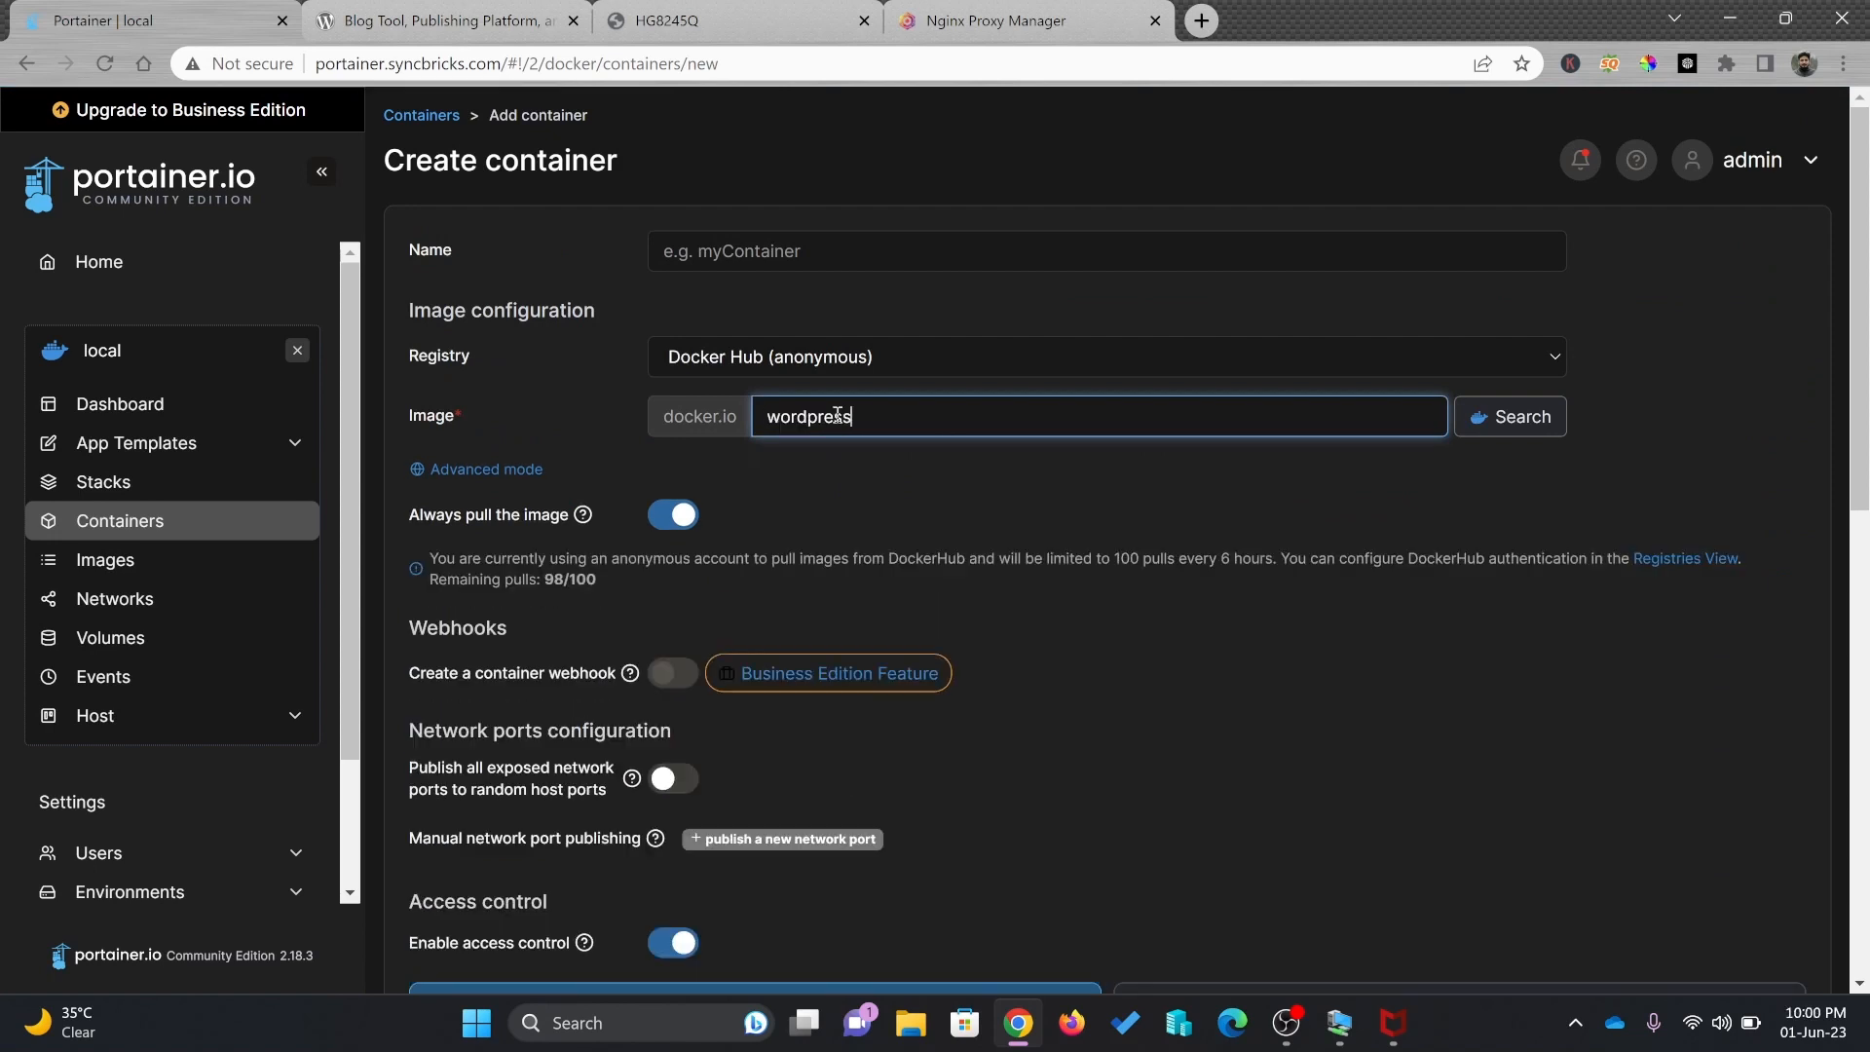
left_click(1466, 426)
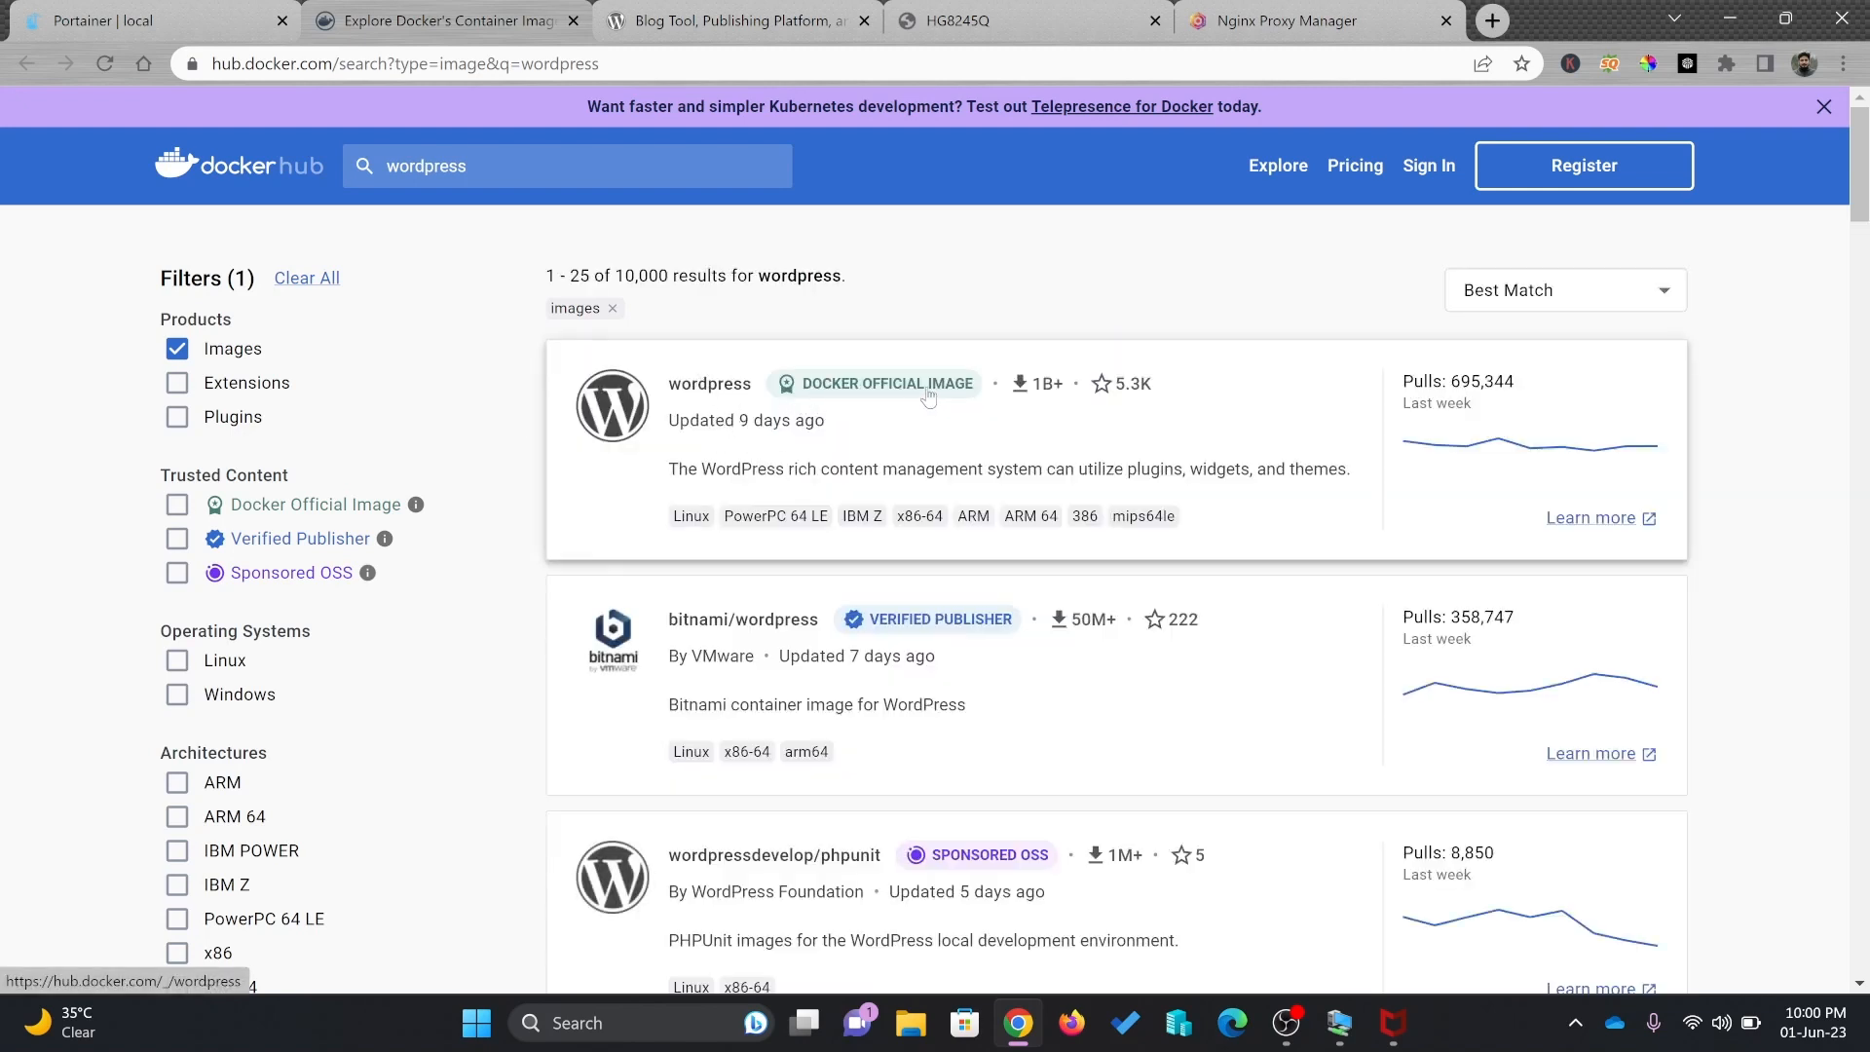
Select the docker-compose.yml example on the official wordpress Docker Hub page, then return to Portainer
left_click(736, 392)
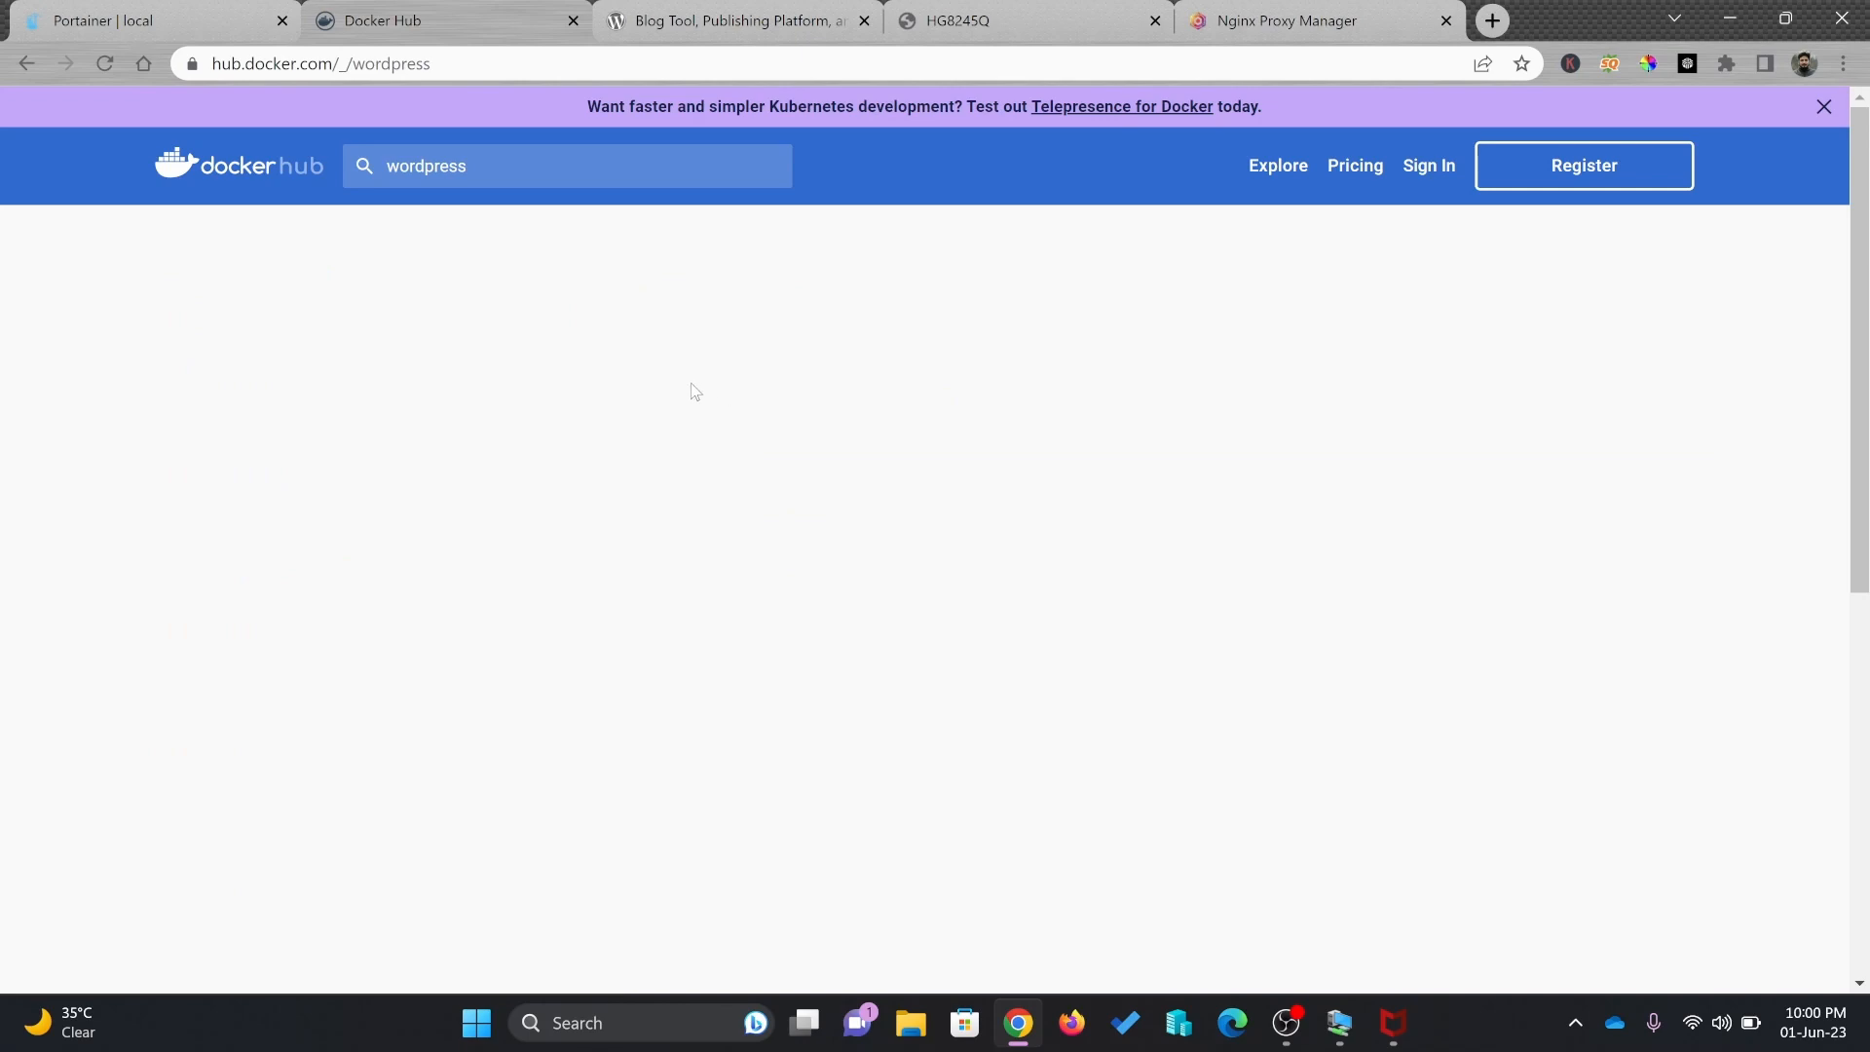
scroll(693, 395, "down", 15)
scroll(575, 536, "down", 20)
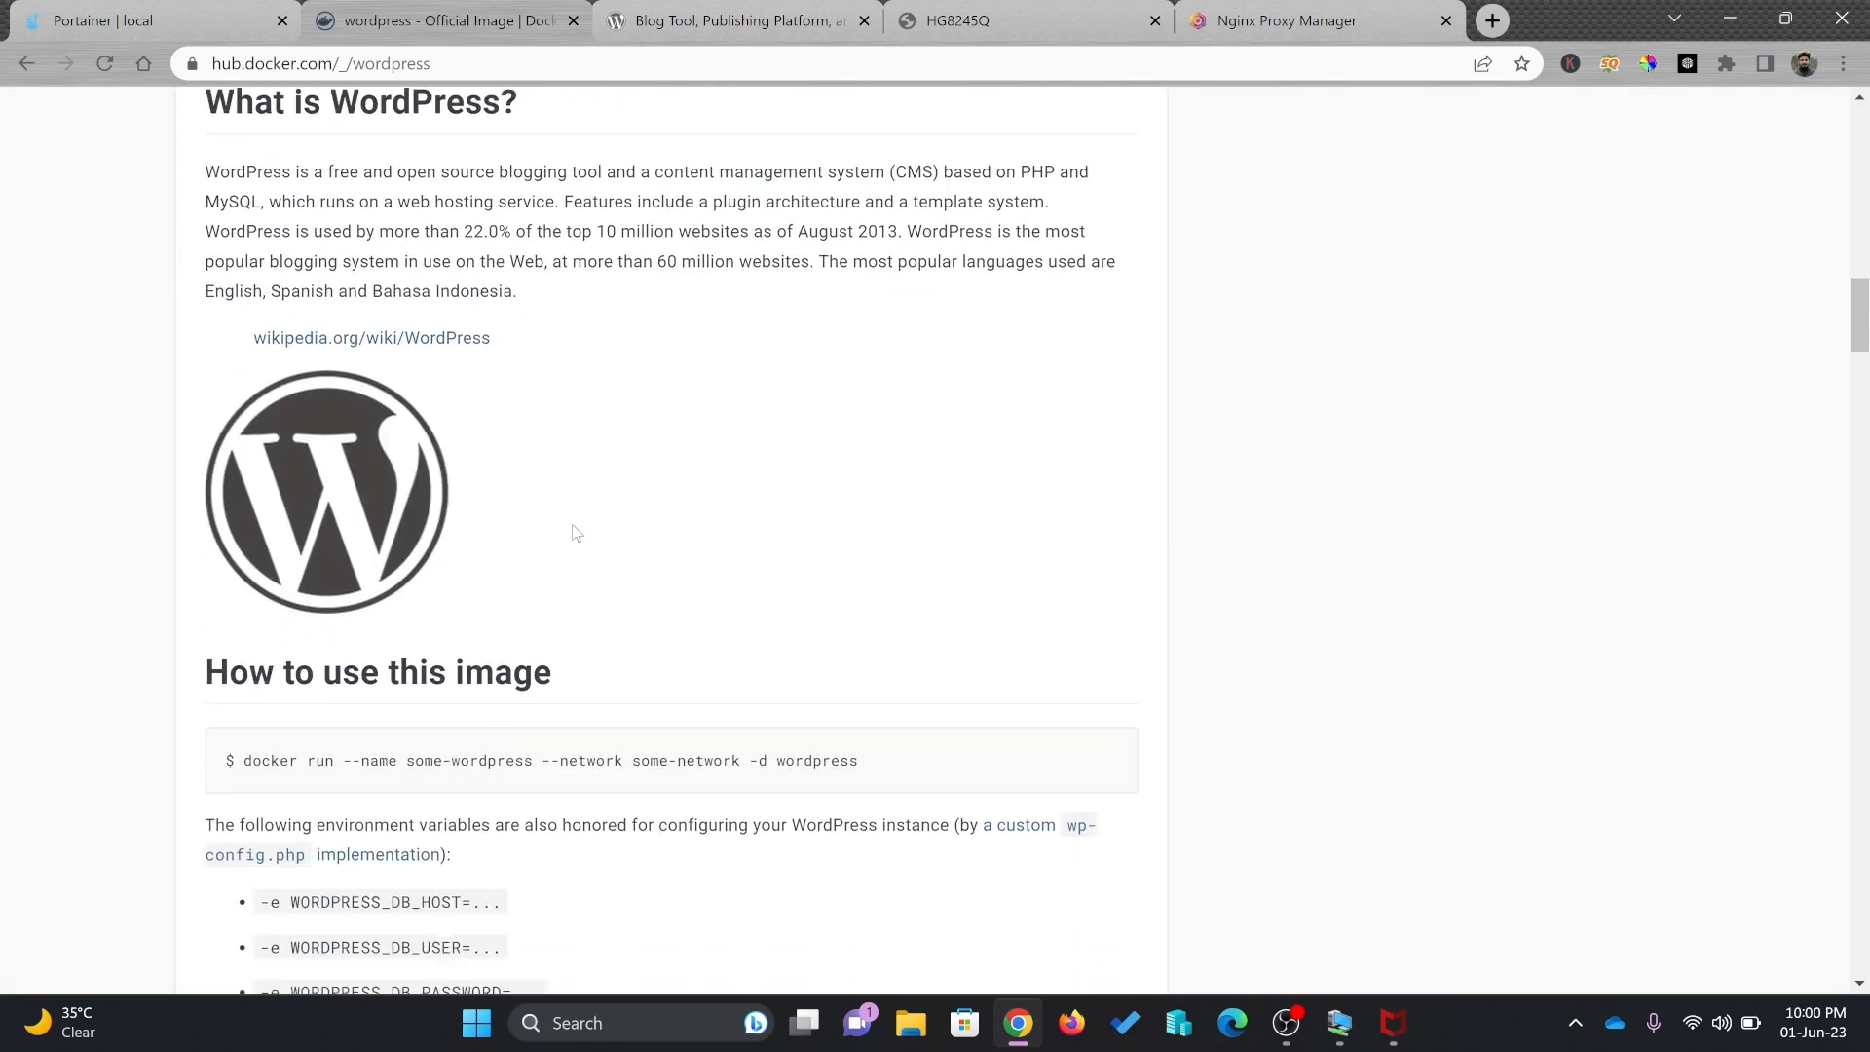
scroll(234, 404, "up", 1)
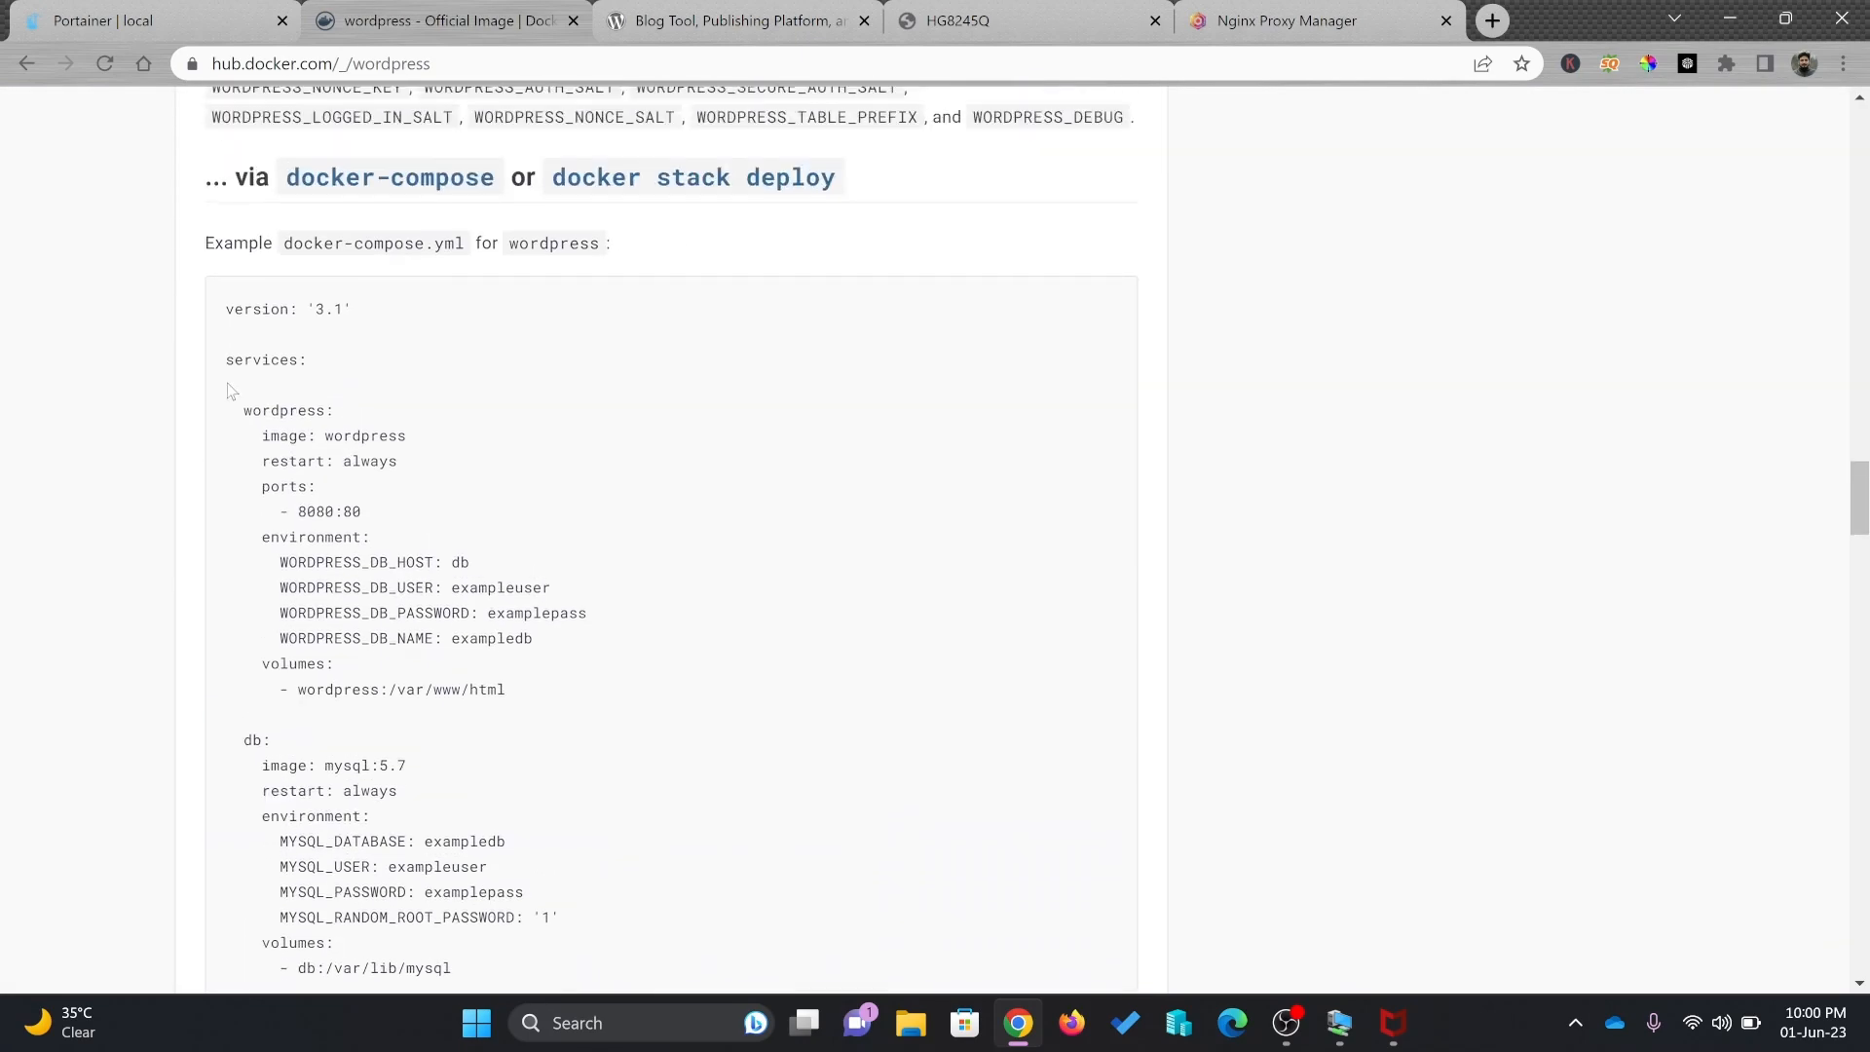
left_click_drag(212, 329, 372, 707)
key("ctrl+c")
scroll(365, 695, "down", 3)
left_click(218, 12)
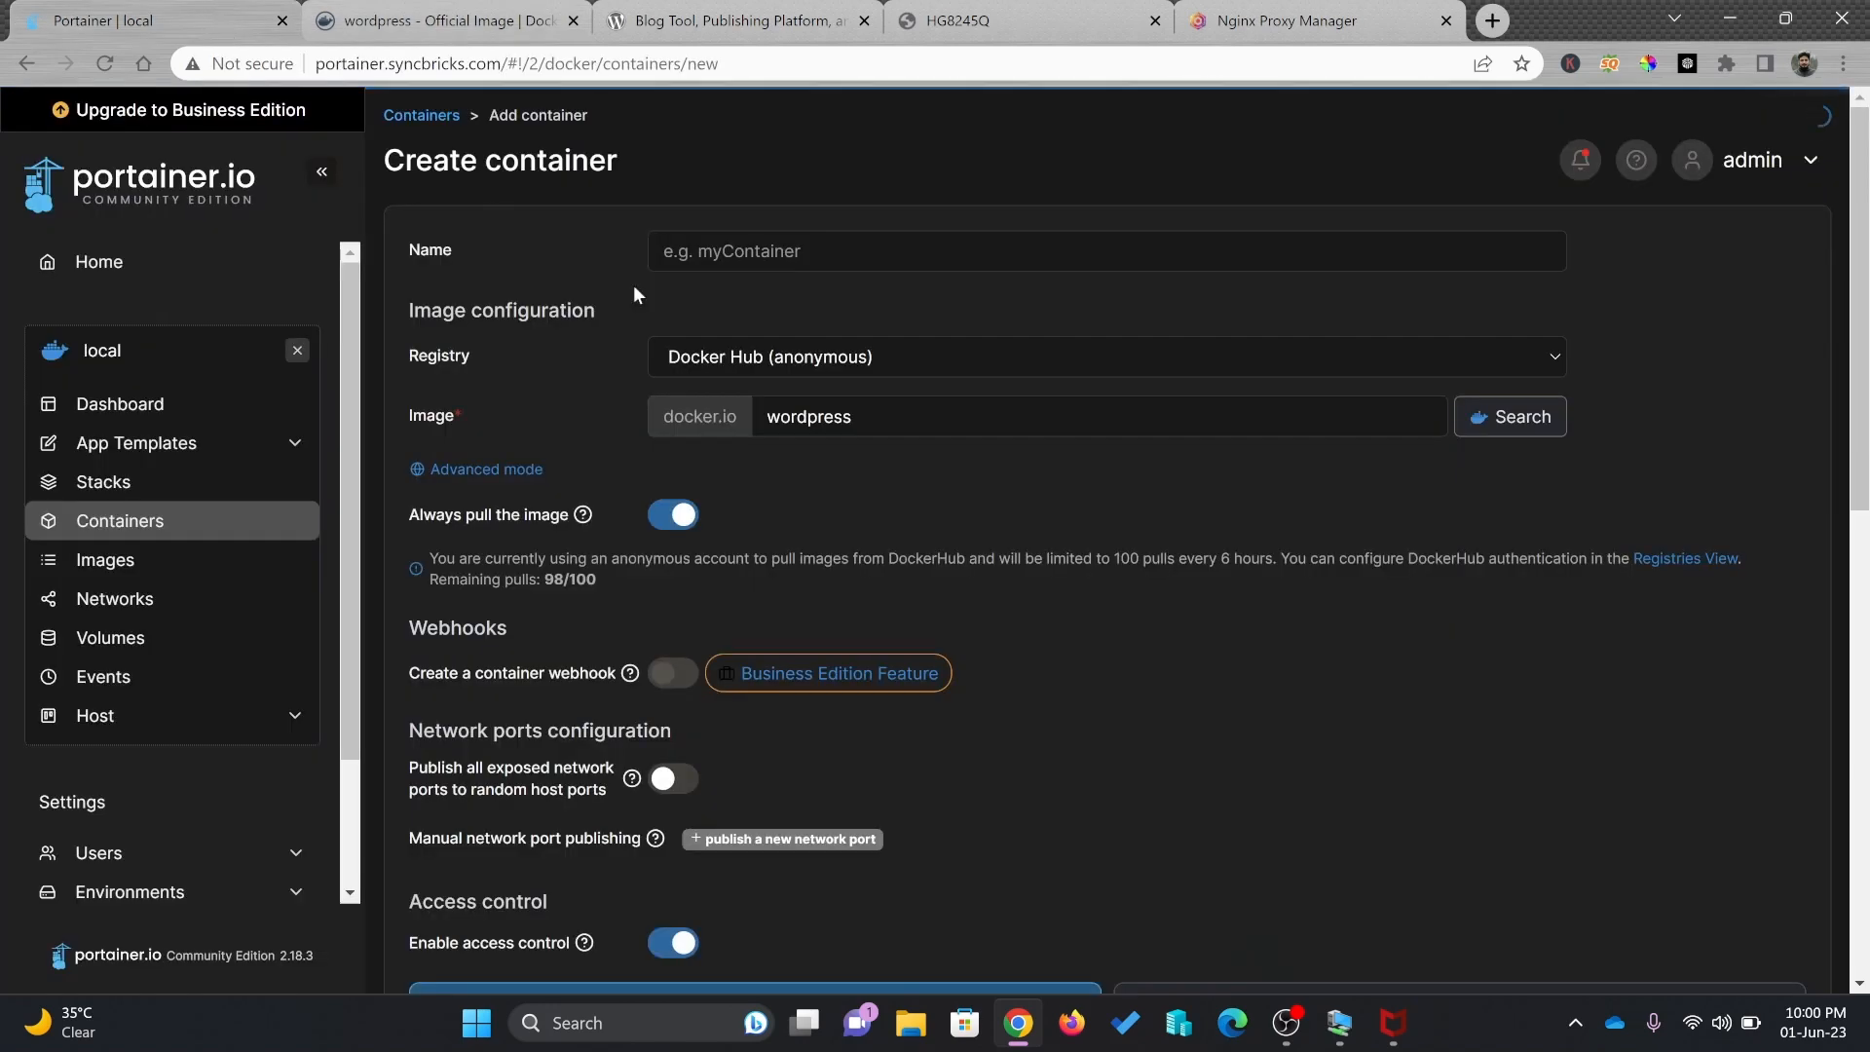
Create a new stack named blog-syncbricks-wp and paste the WordPress and MySQL compose file
left_click(151, 487)
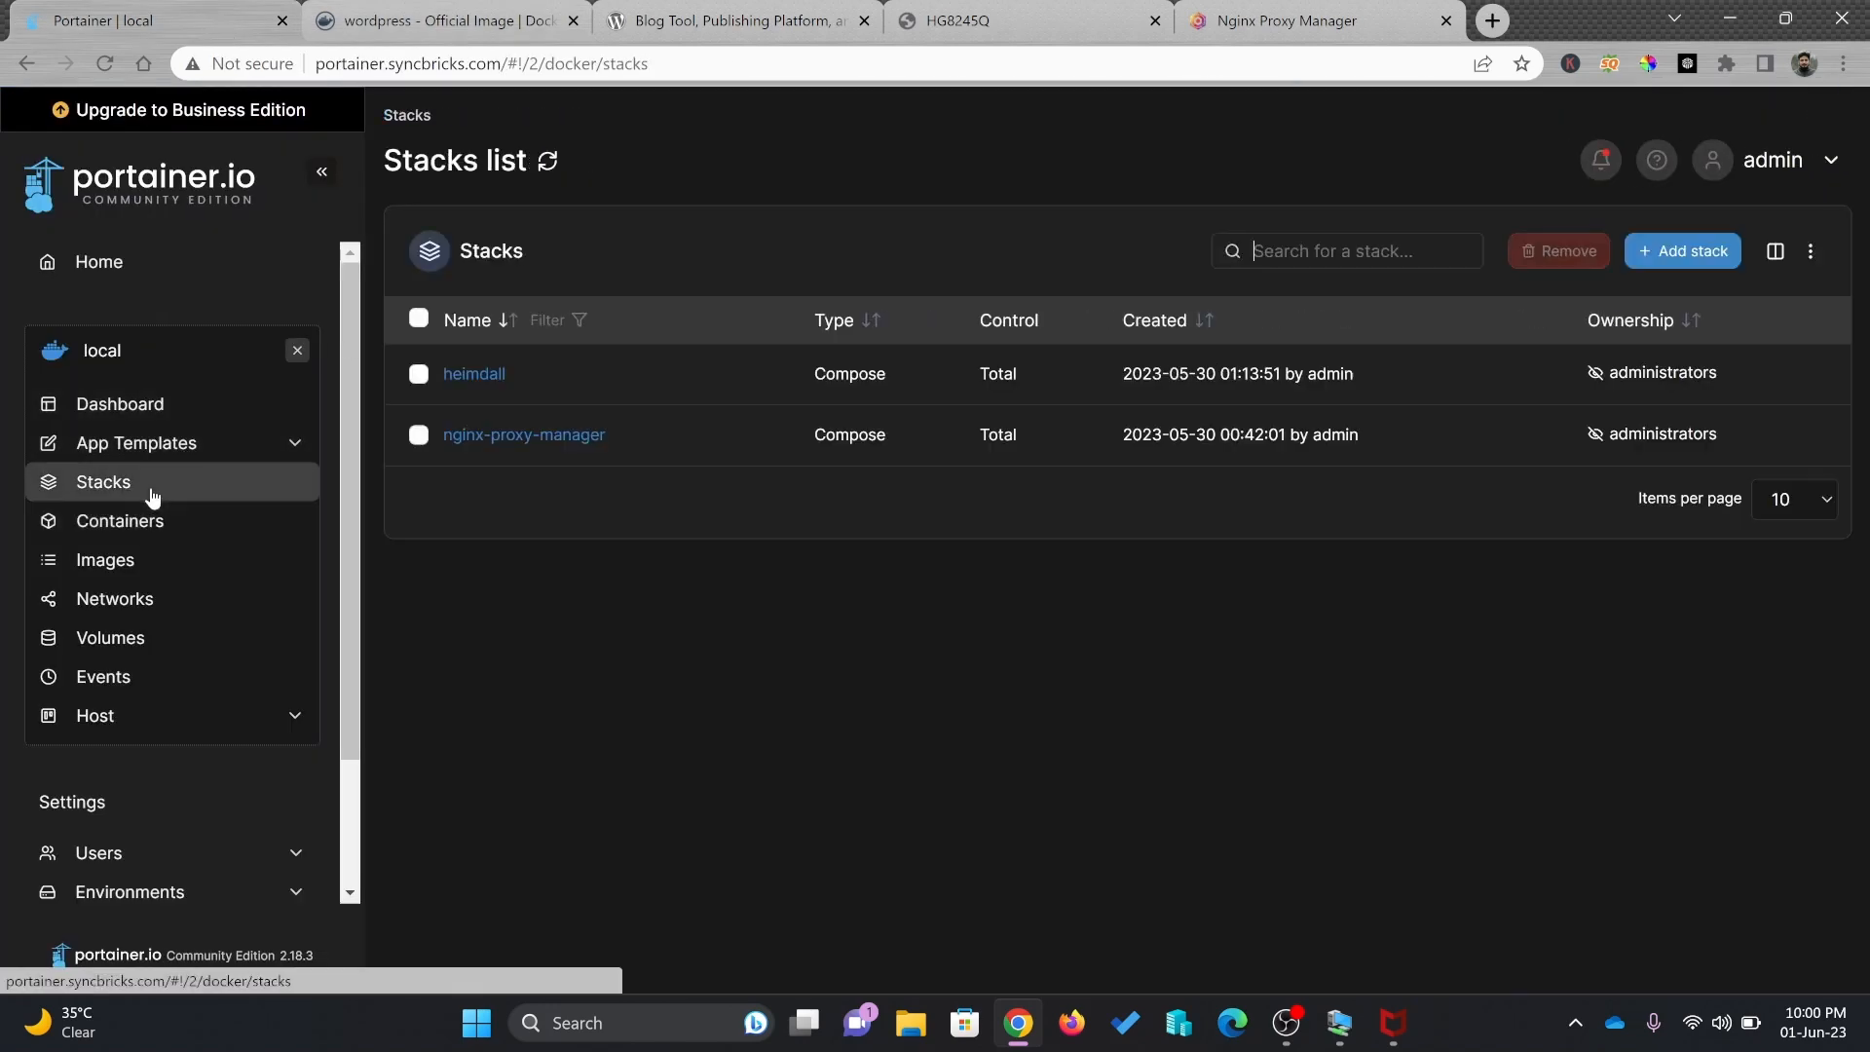
left_click(1640, 253)
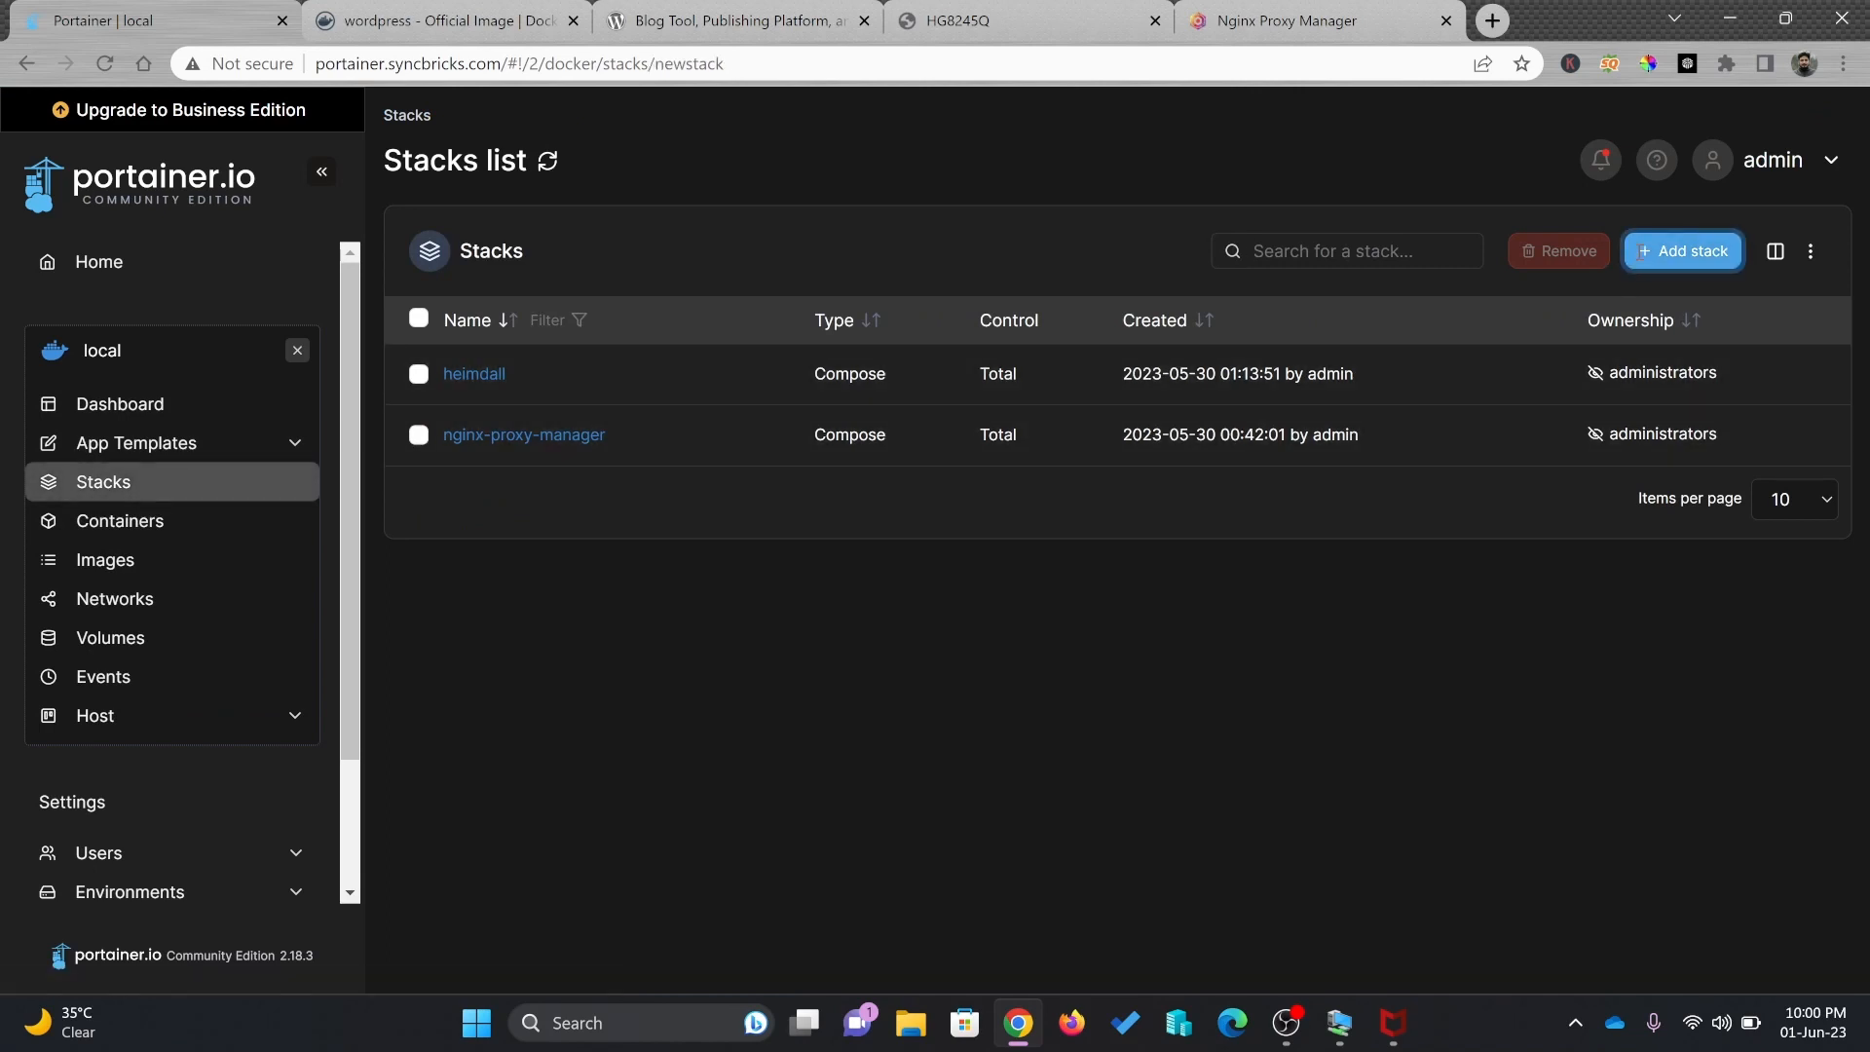
type("blog-syncbricks-wo")
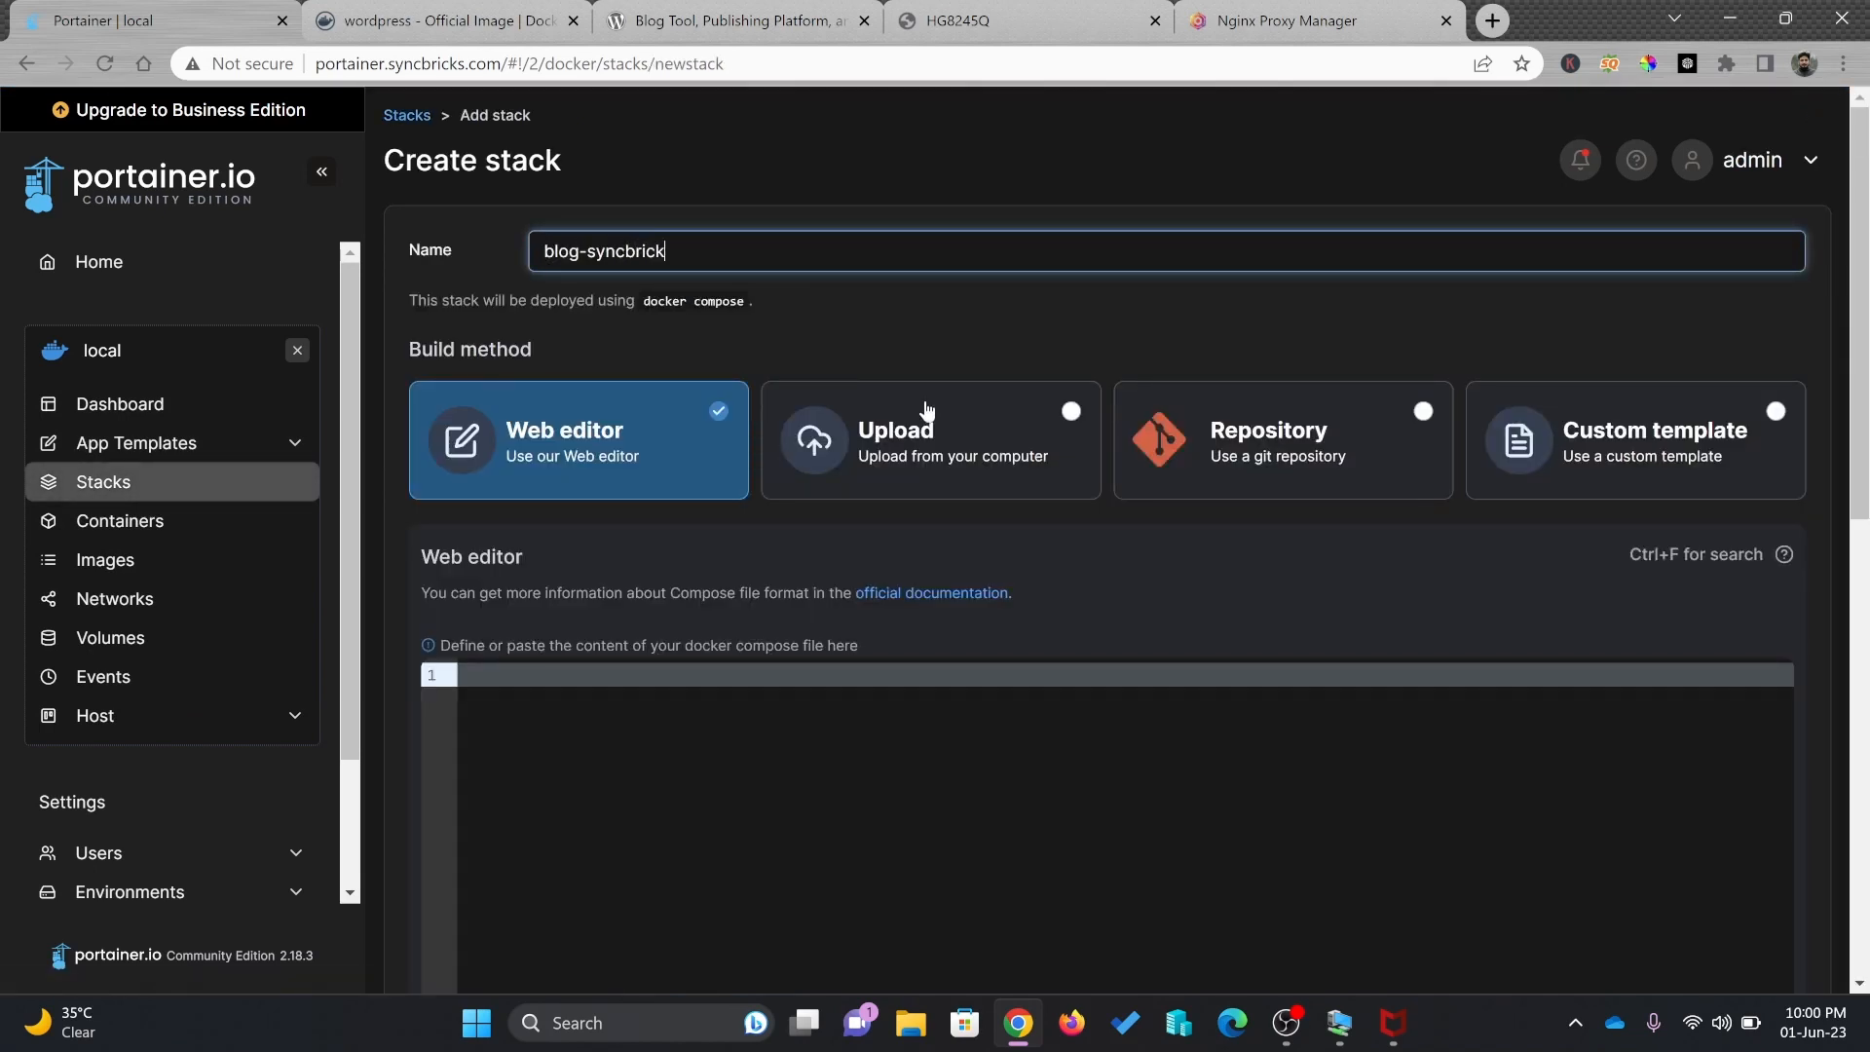
key("Tab")
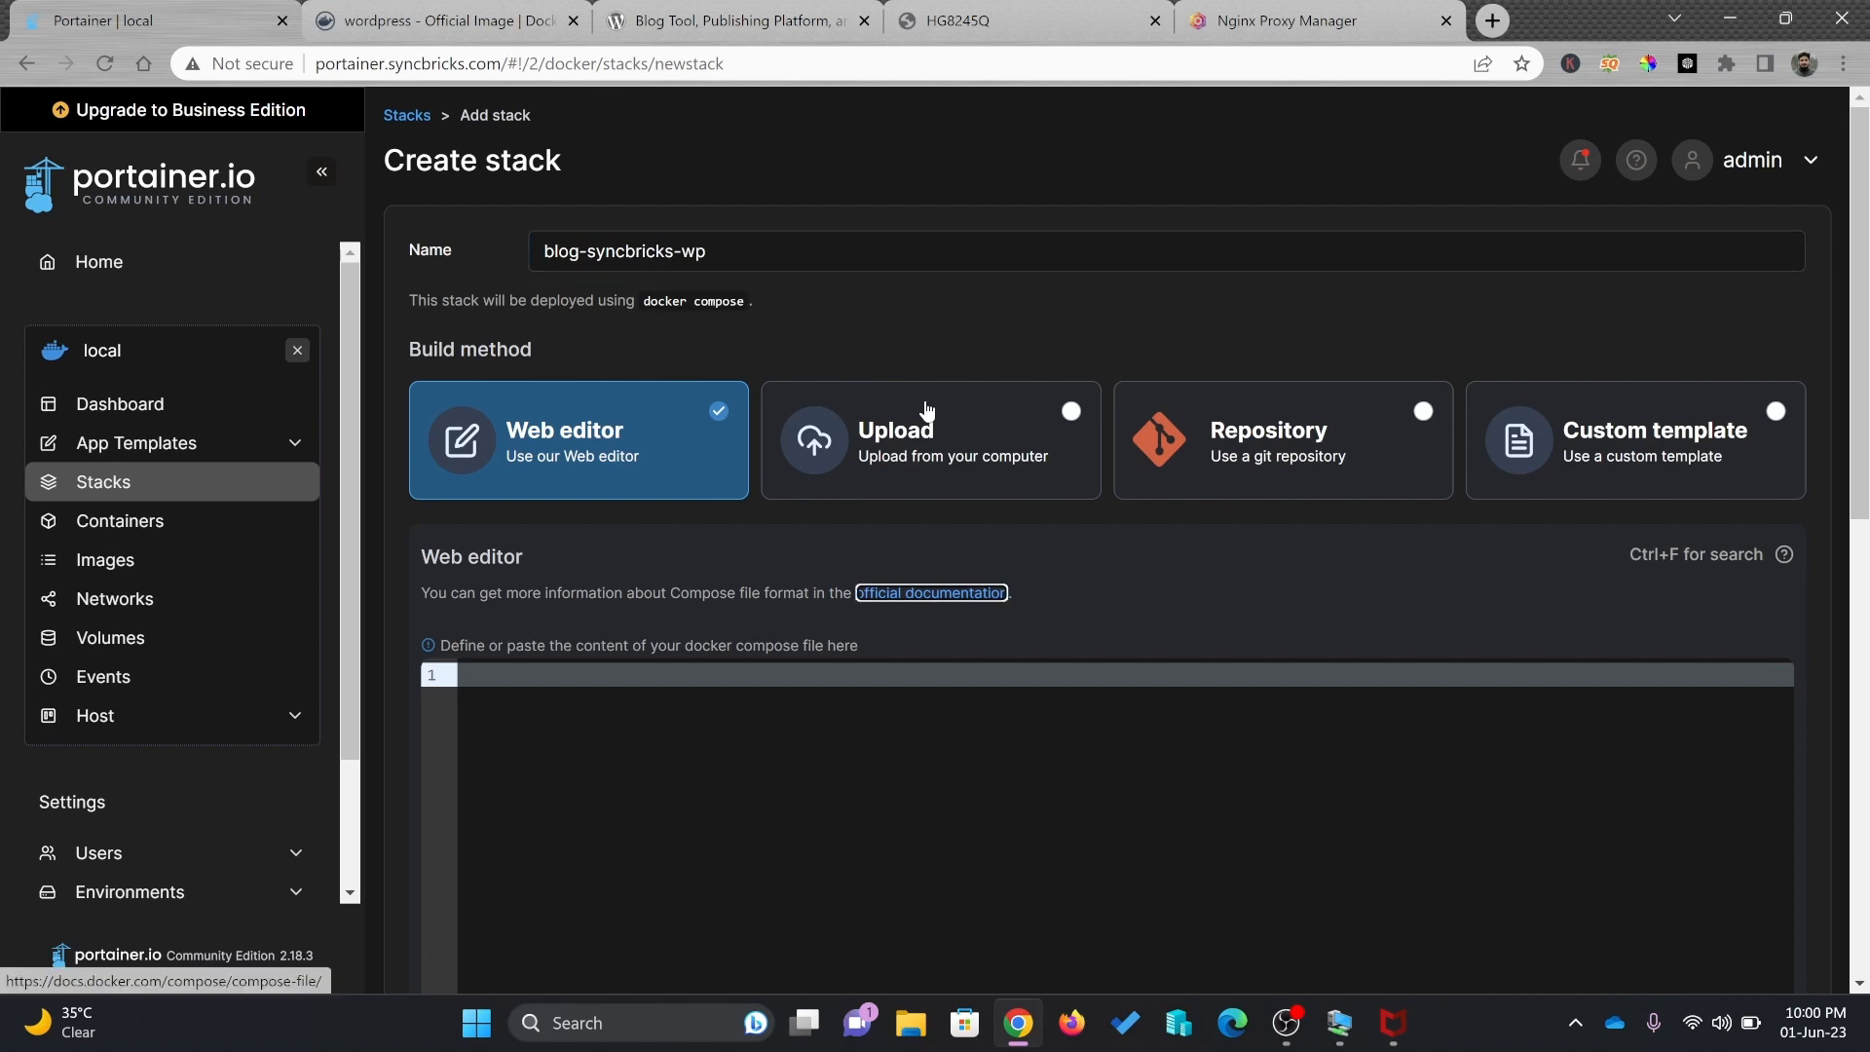
left_click(810, 692)
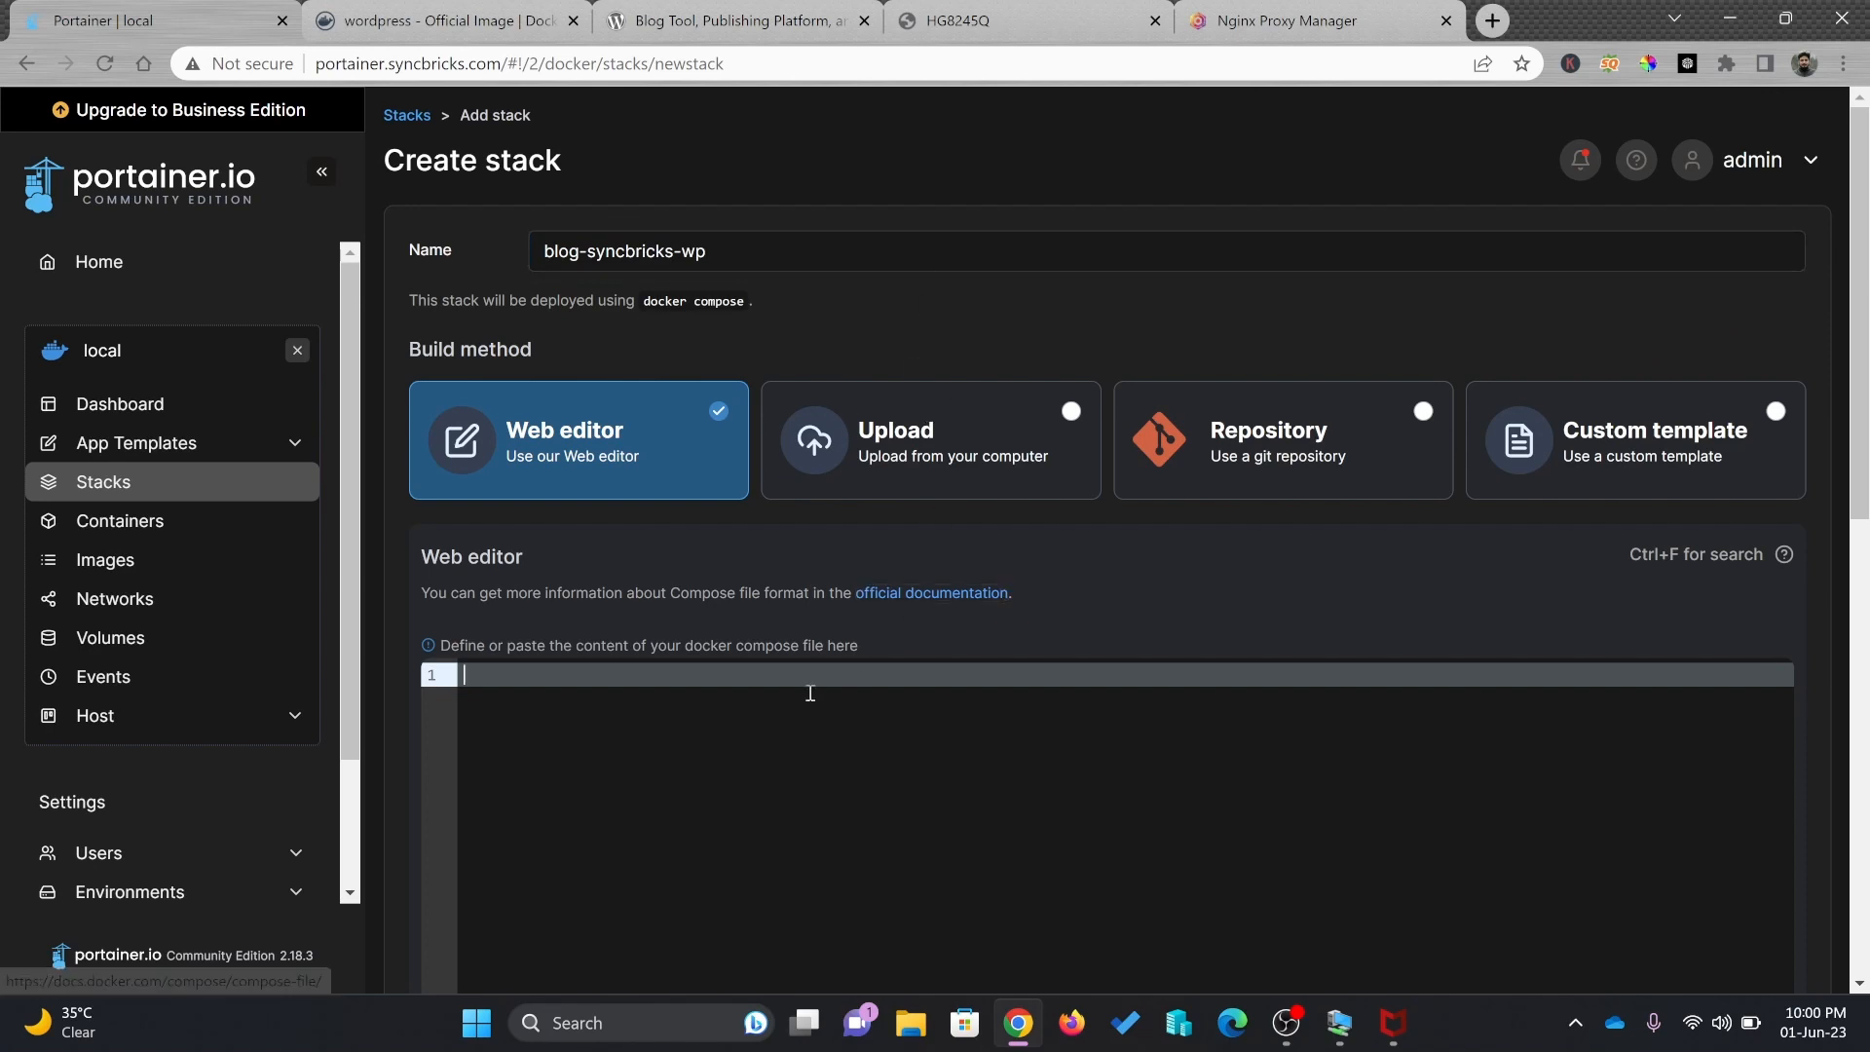
key("ctrl+v")
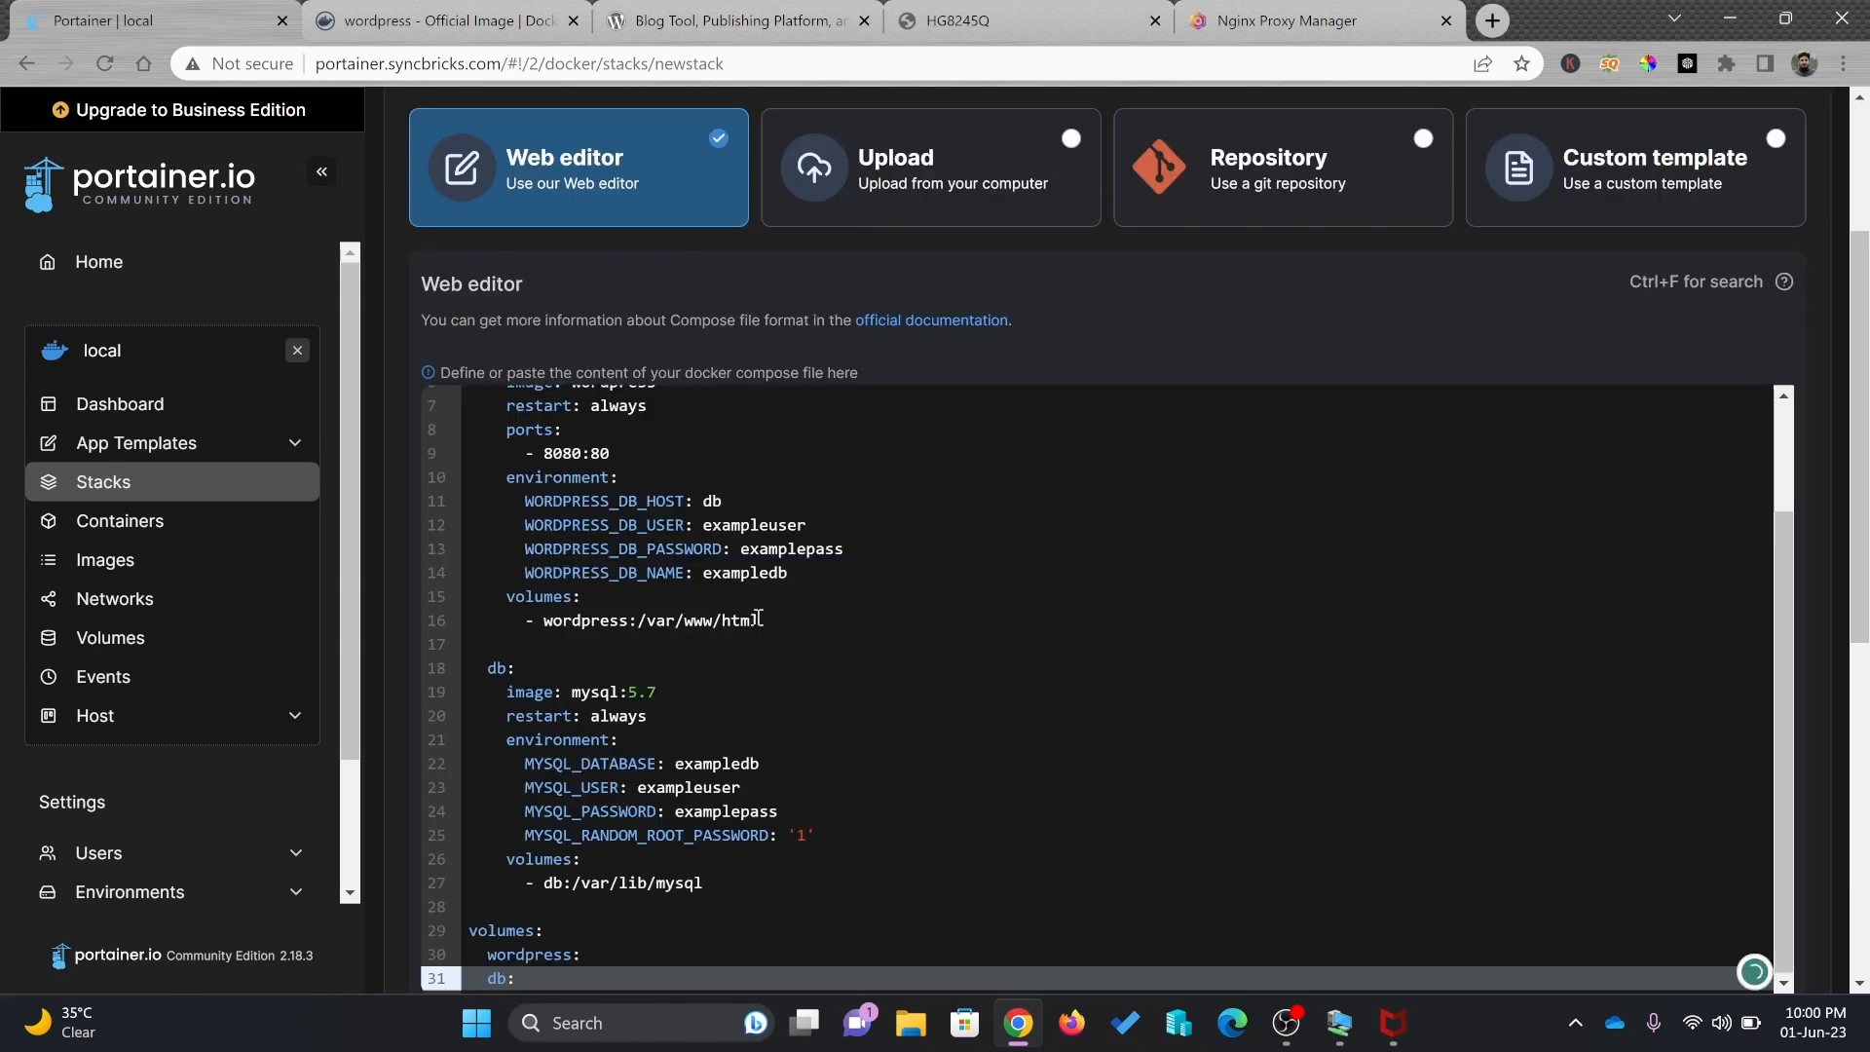
scroll(749, 614, "up", 2)
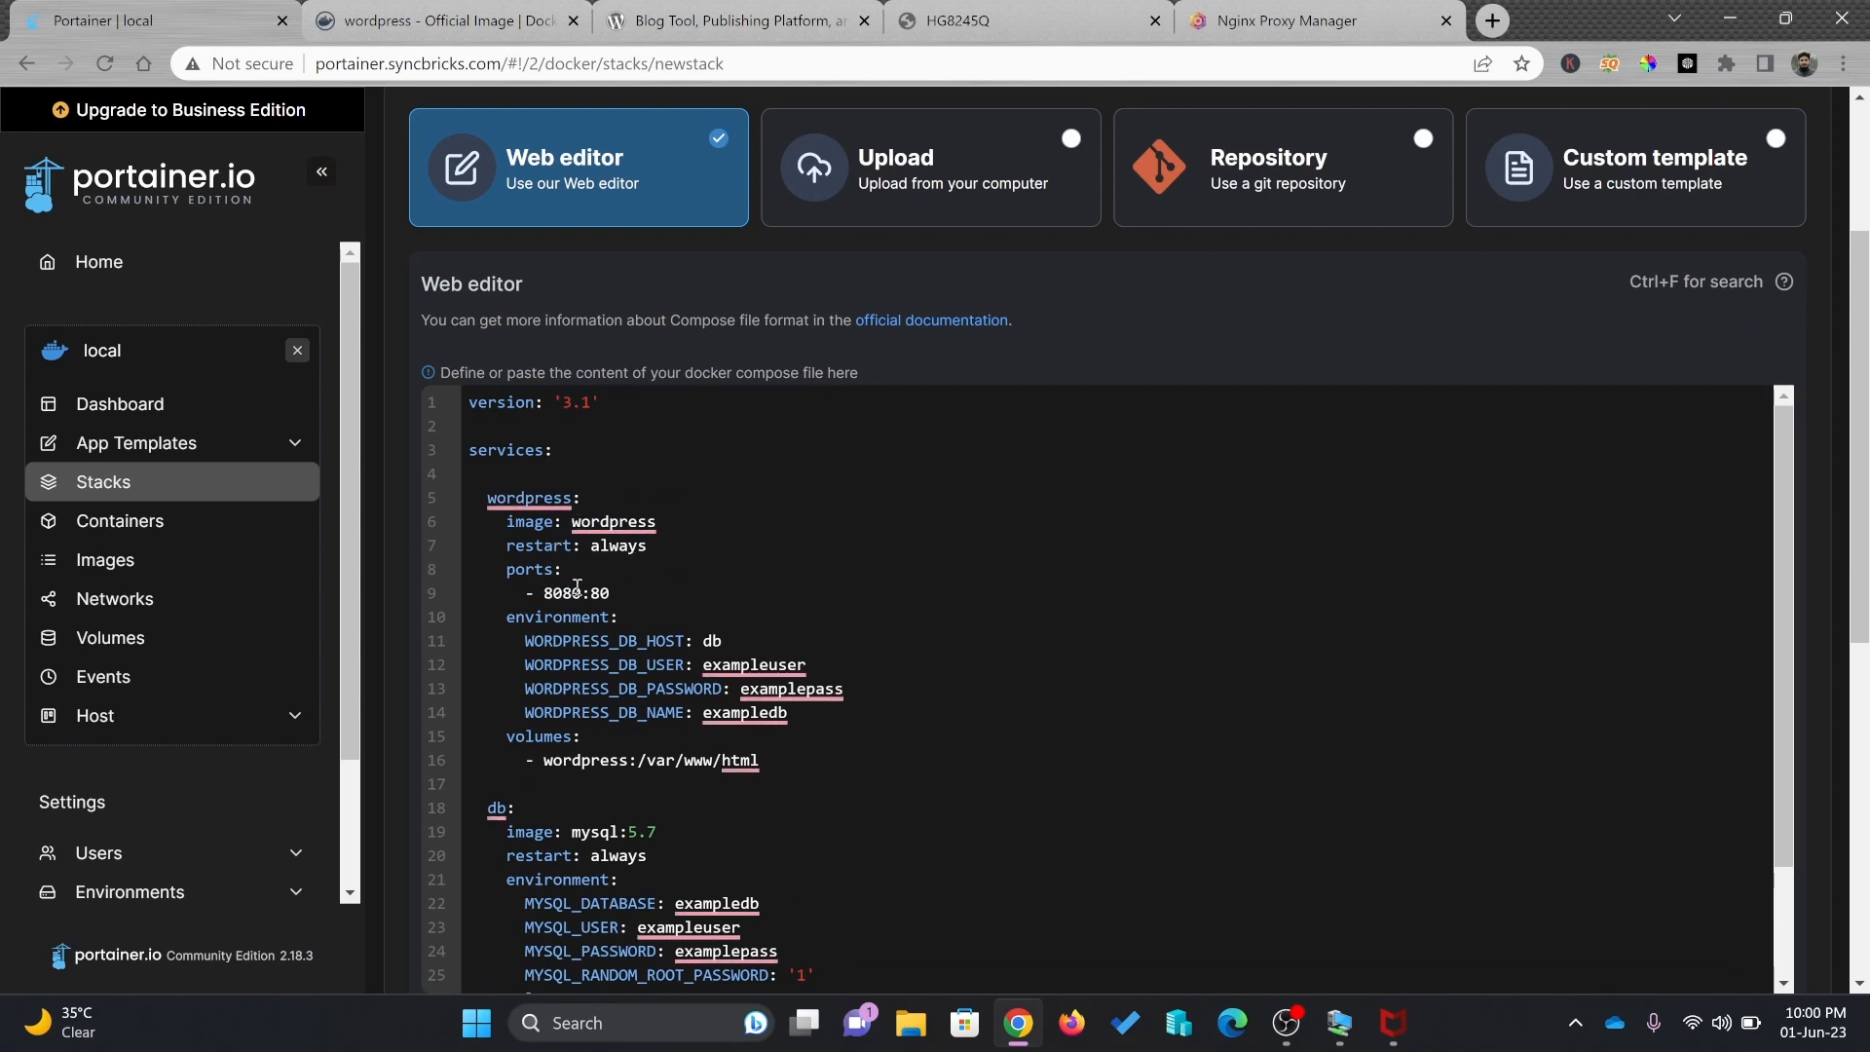
Check the proxy host's port 8888 and change the WordPress port mapping from 8080:80 to 8888:80
left_click(1256, 21)
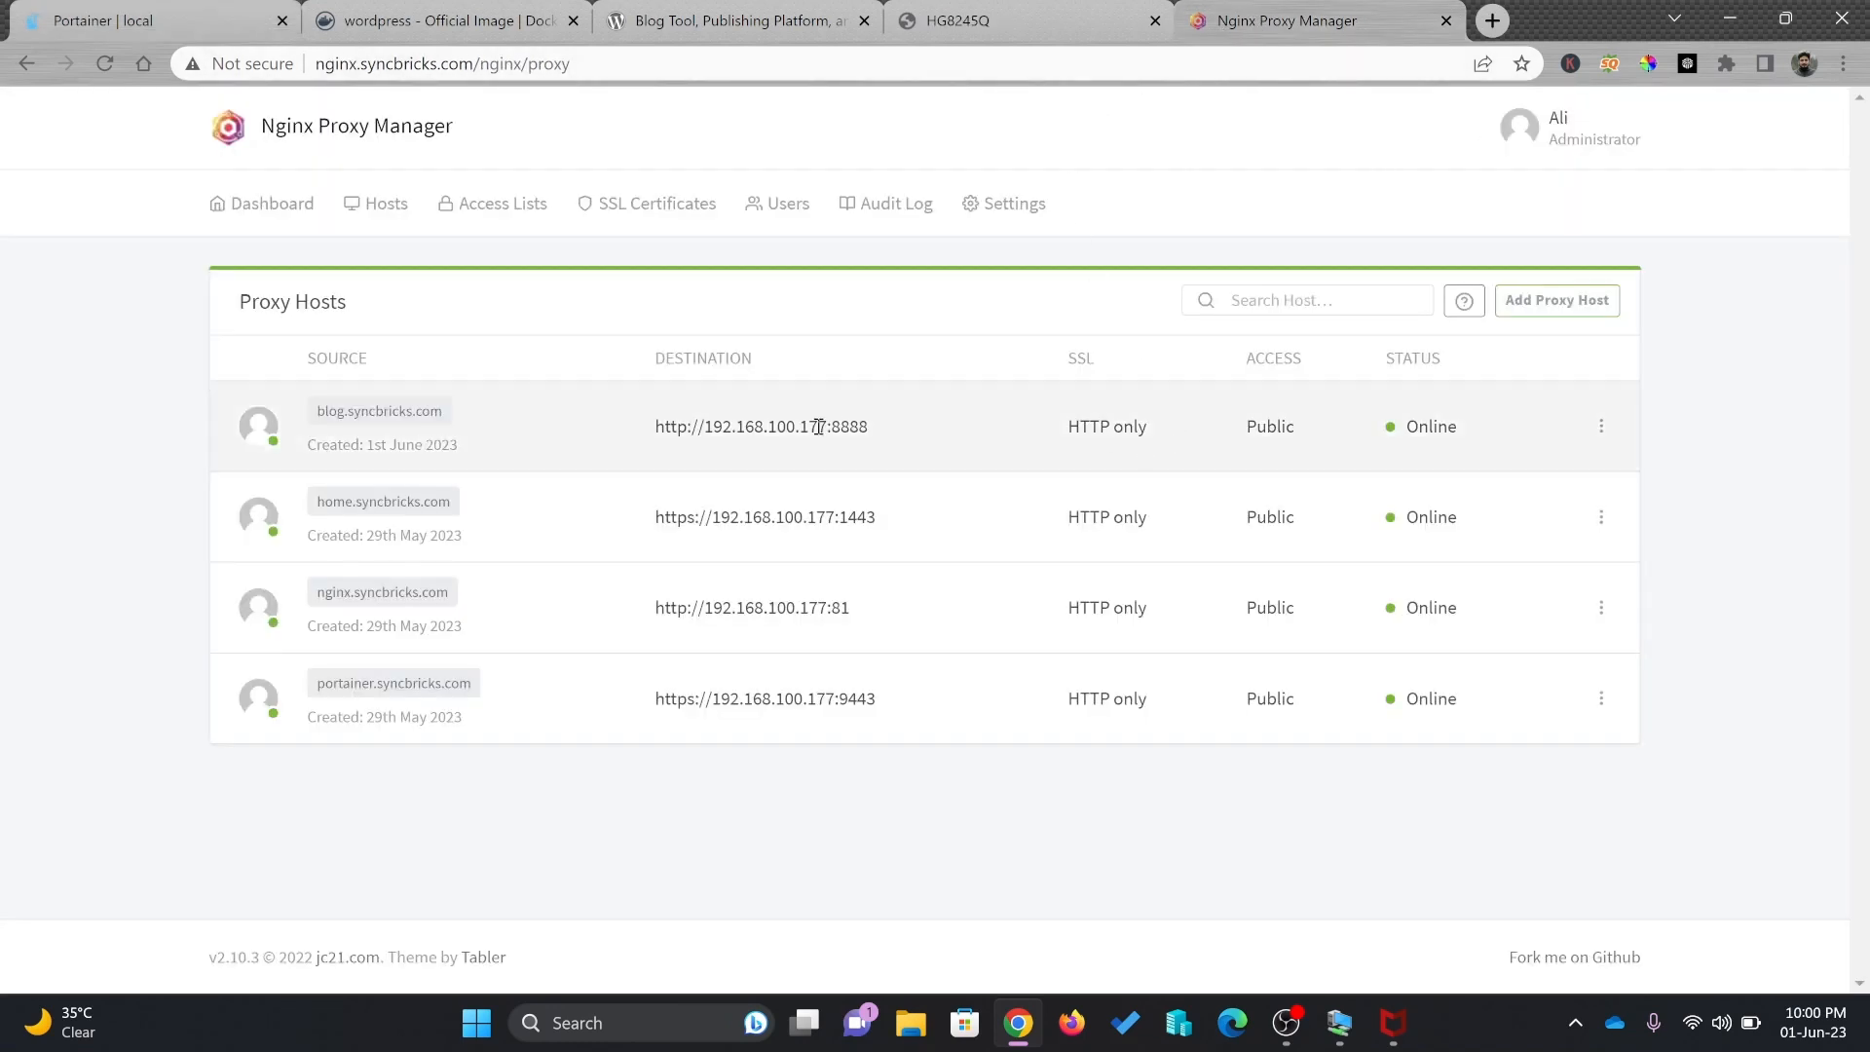
left_click(97, 21)
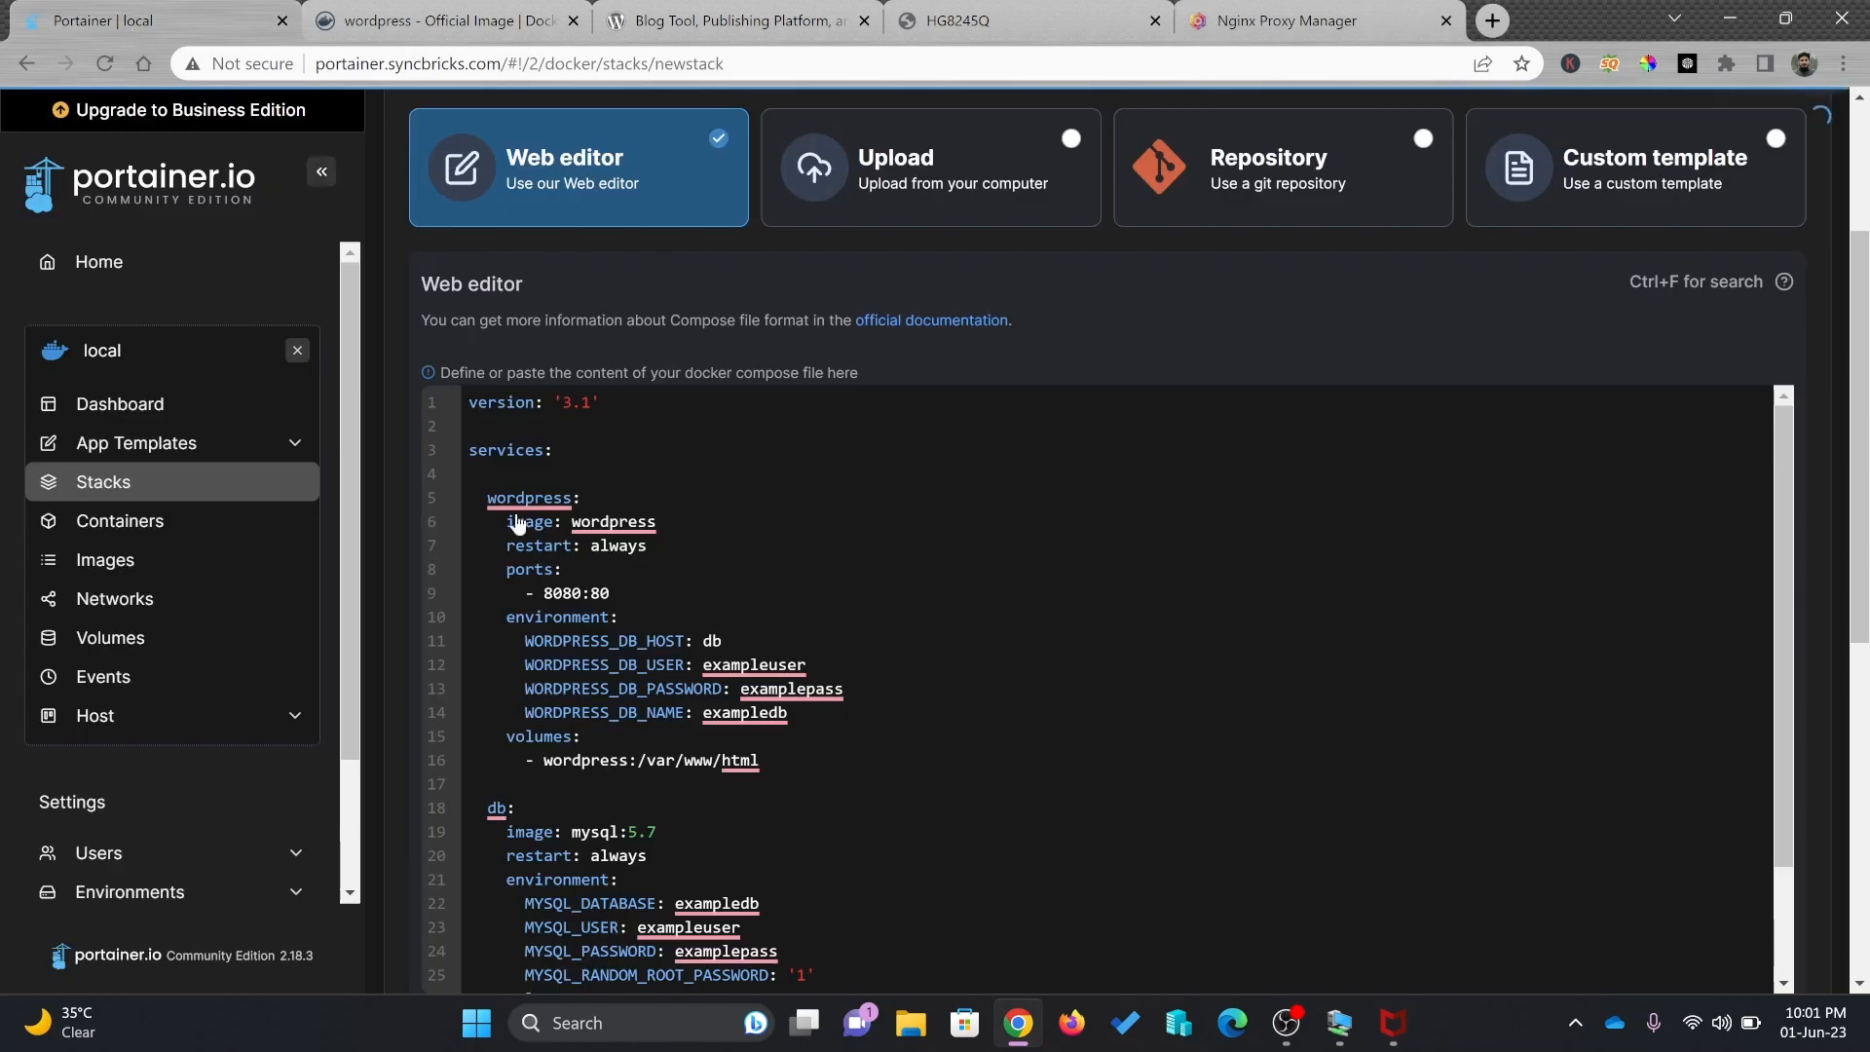
right_click(726, 714)
left_click(601, 608)
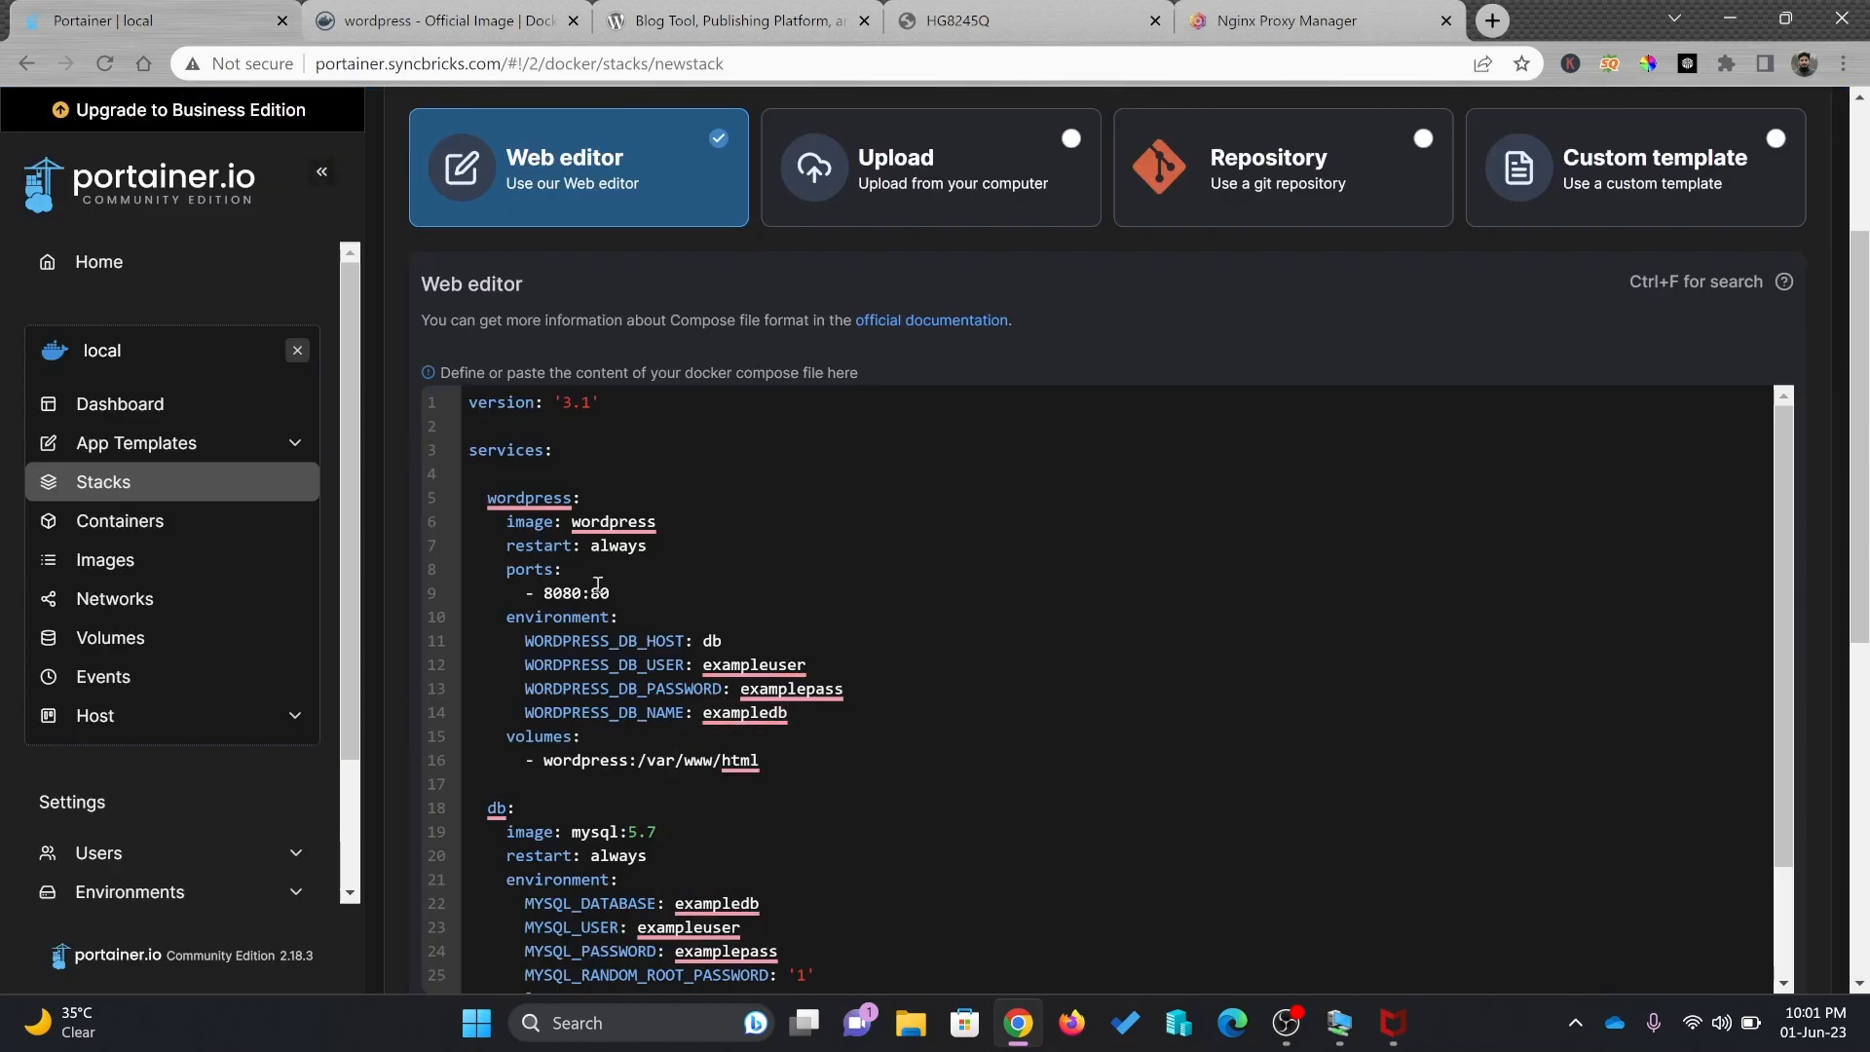
left_click(617, 590)
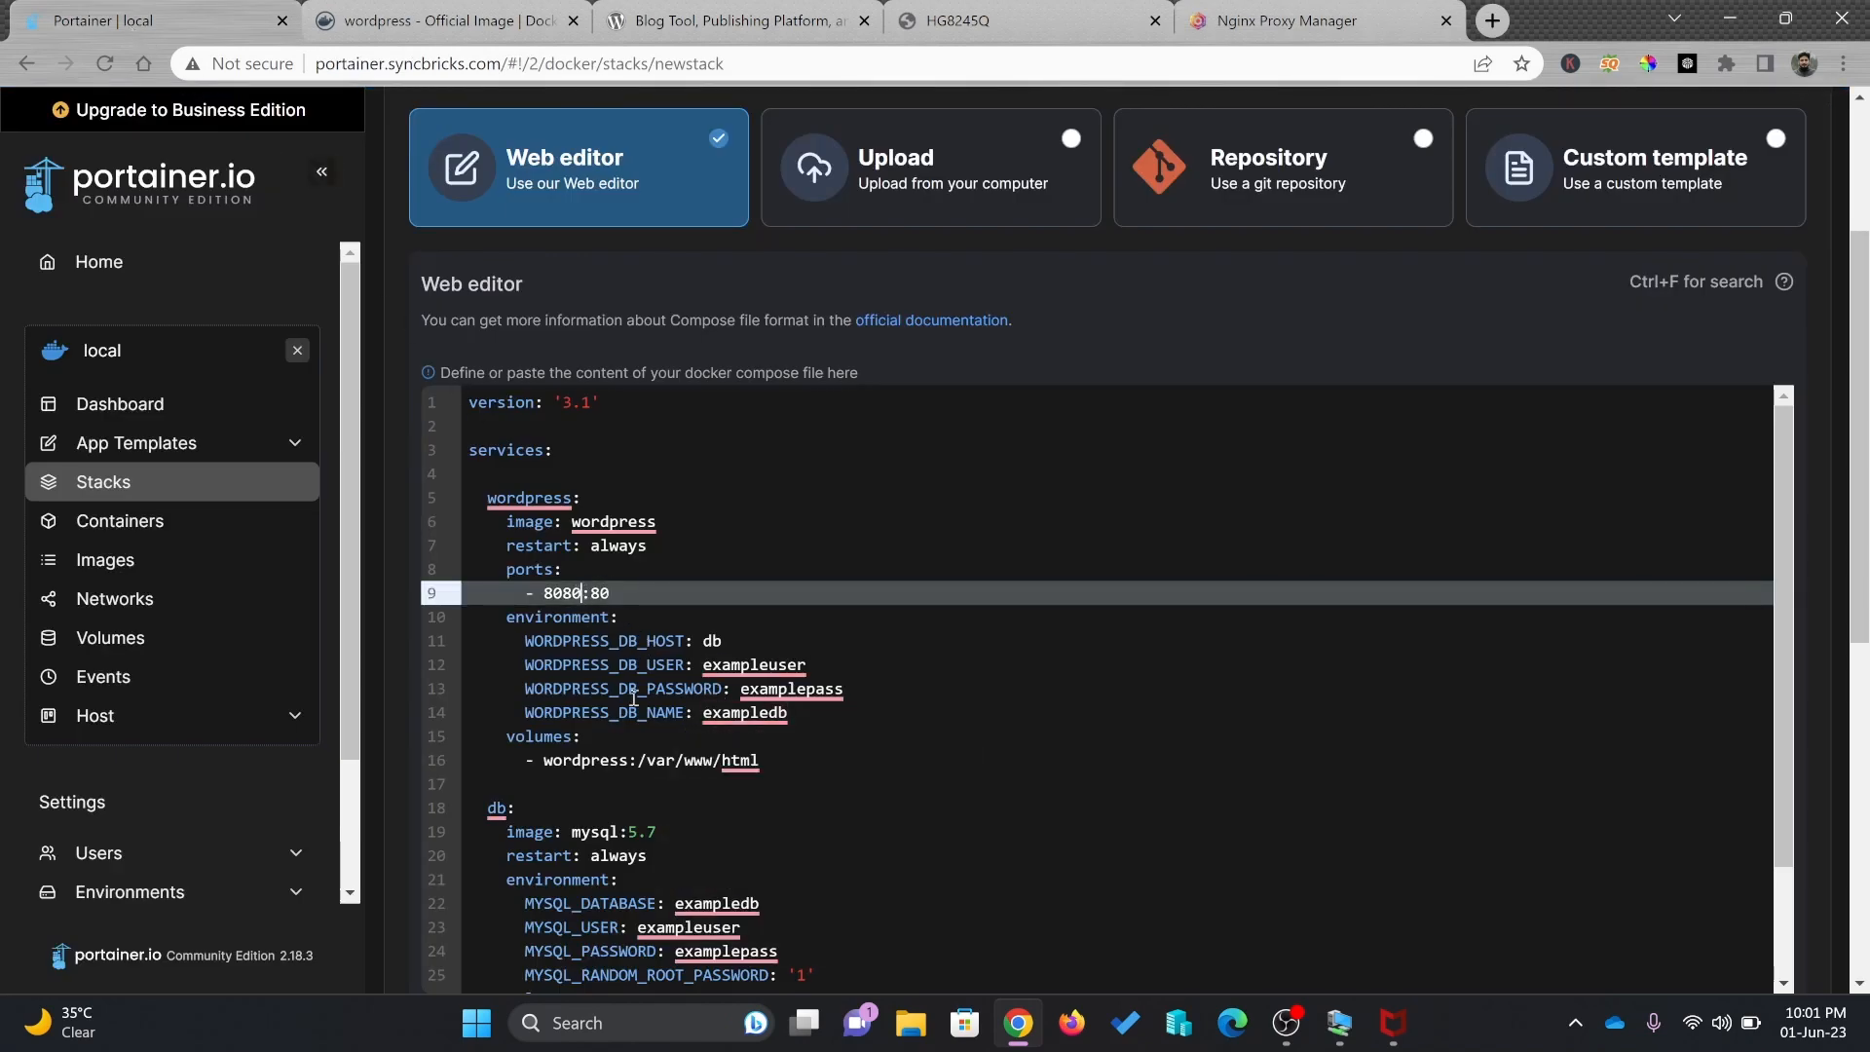
key("BackSpace")
key("BackSpace")
key("BackSpace")
type("888")
Review the WordPress database settings further down the compose file
left_click(628, 640)
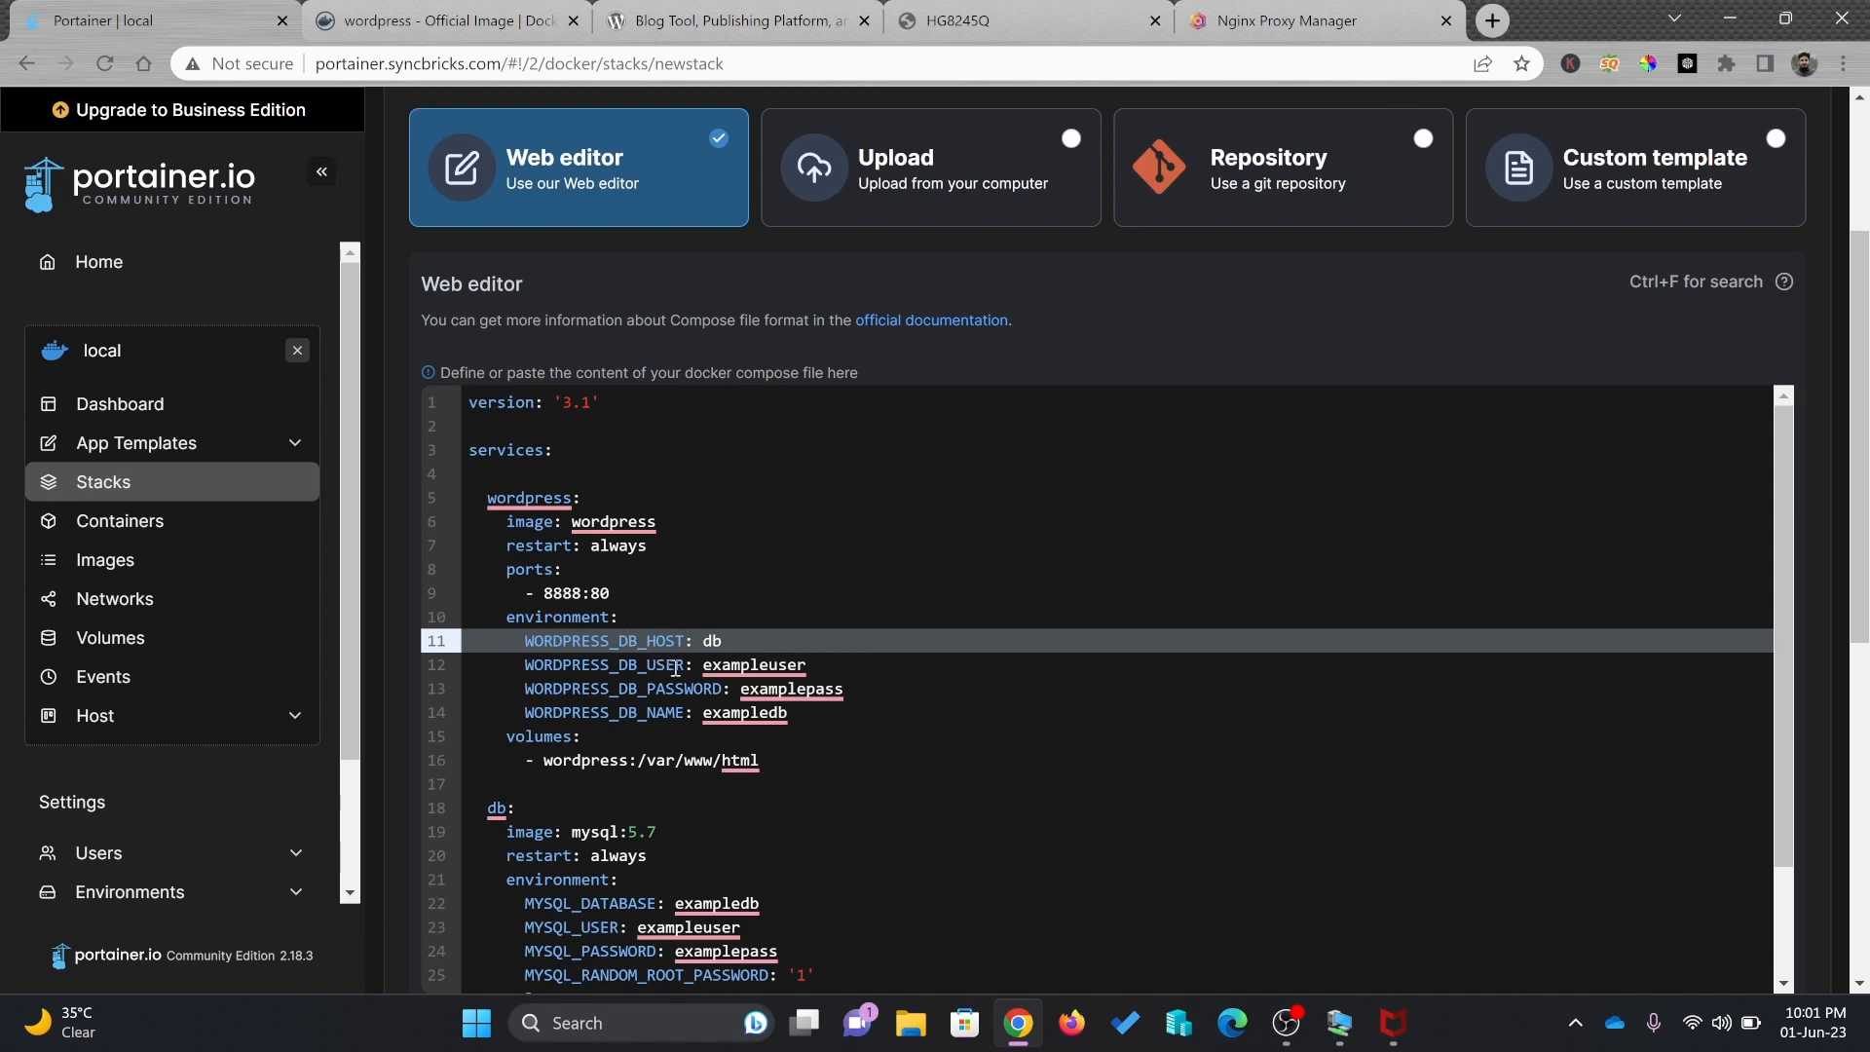
mouse_move(720, 667)
left_click(638, 681)
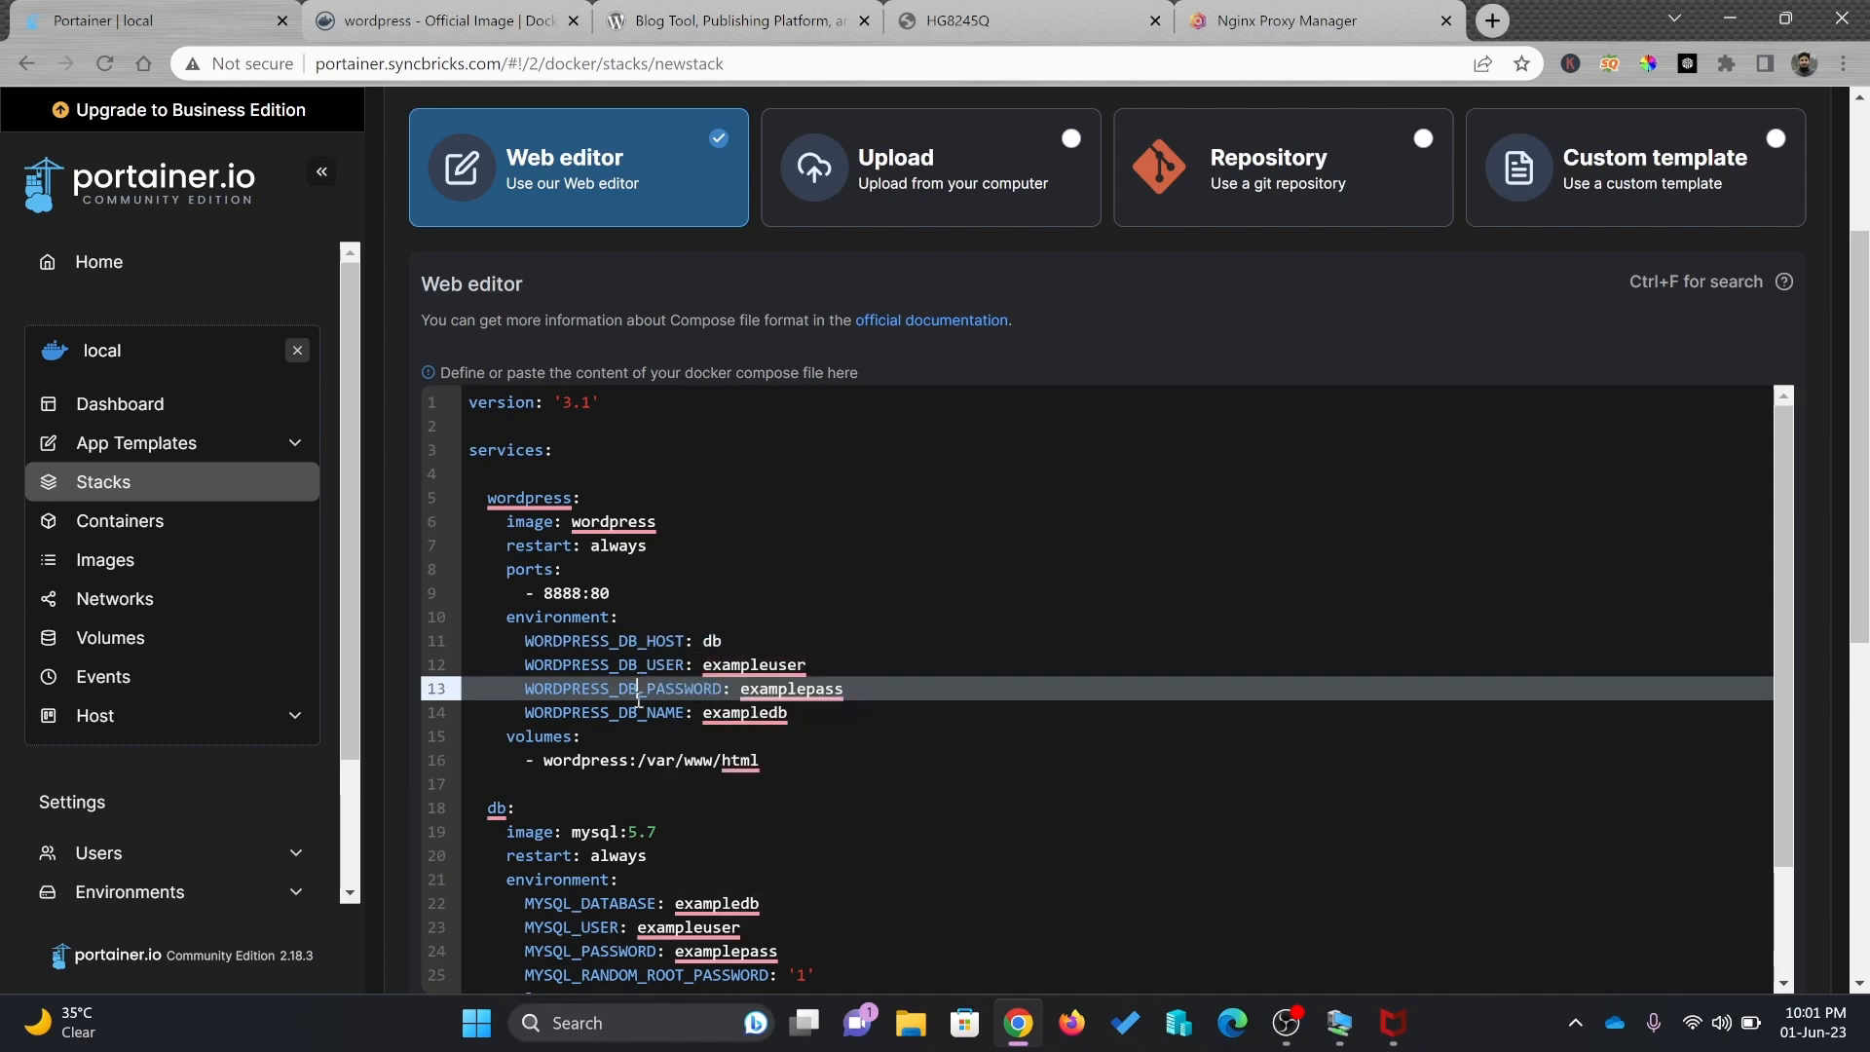
mouse_move(765, 711)
scroll(661, 688, "down", 1)
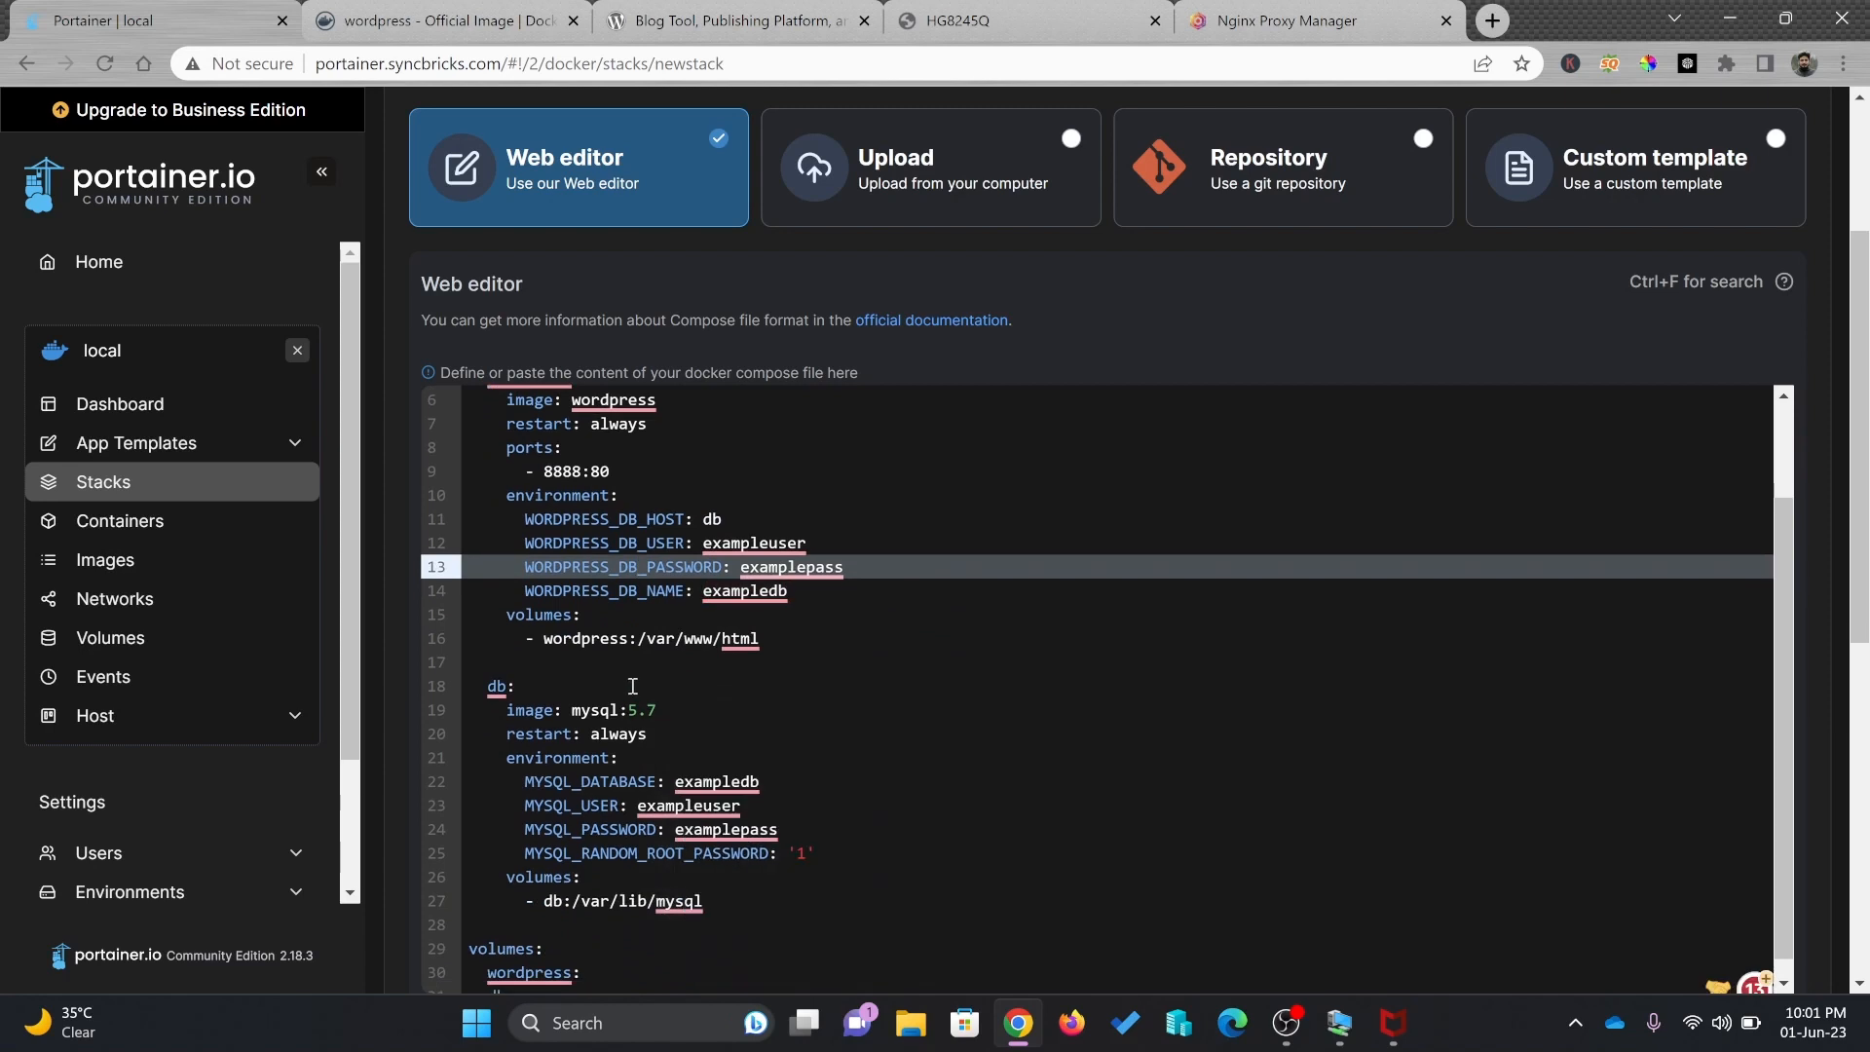
scroll(633, 623, "up", 3)
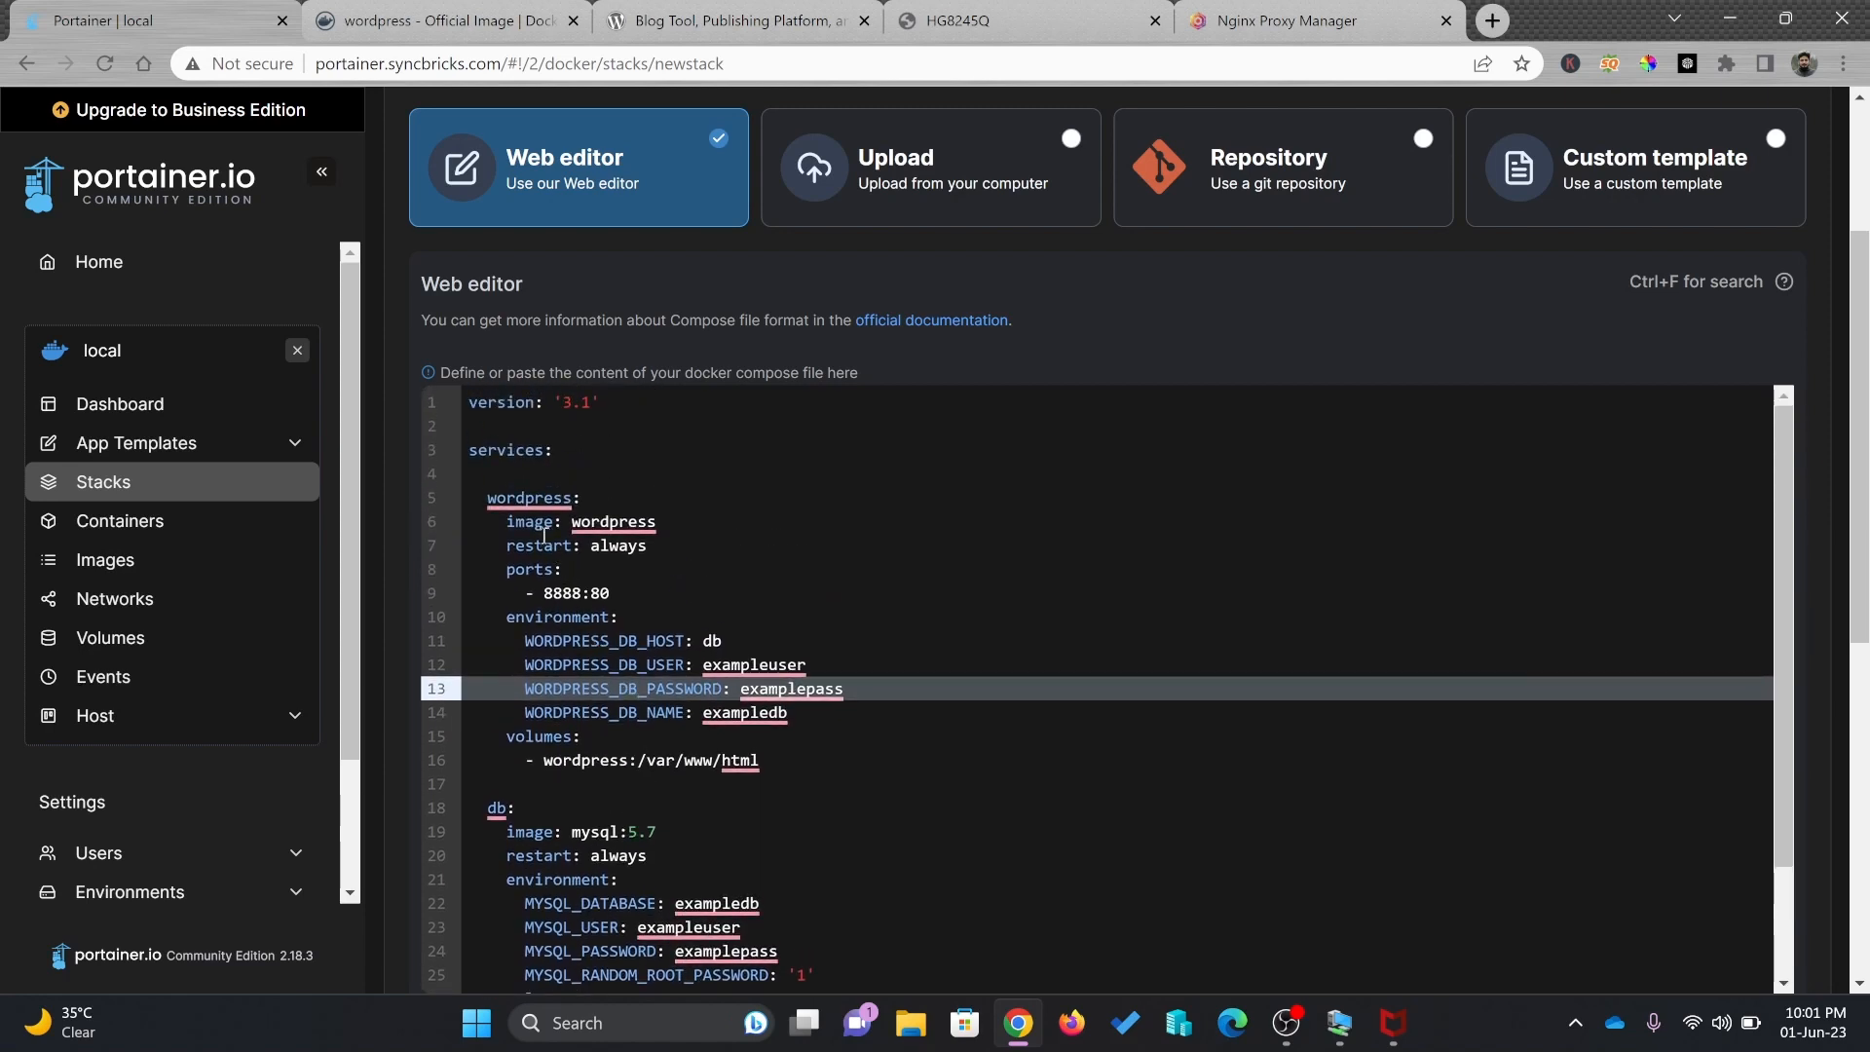
scroll(541, 524, "down", 2)
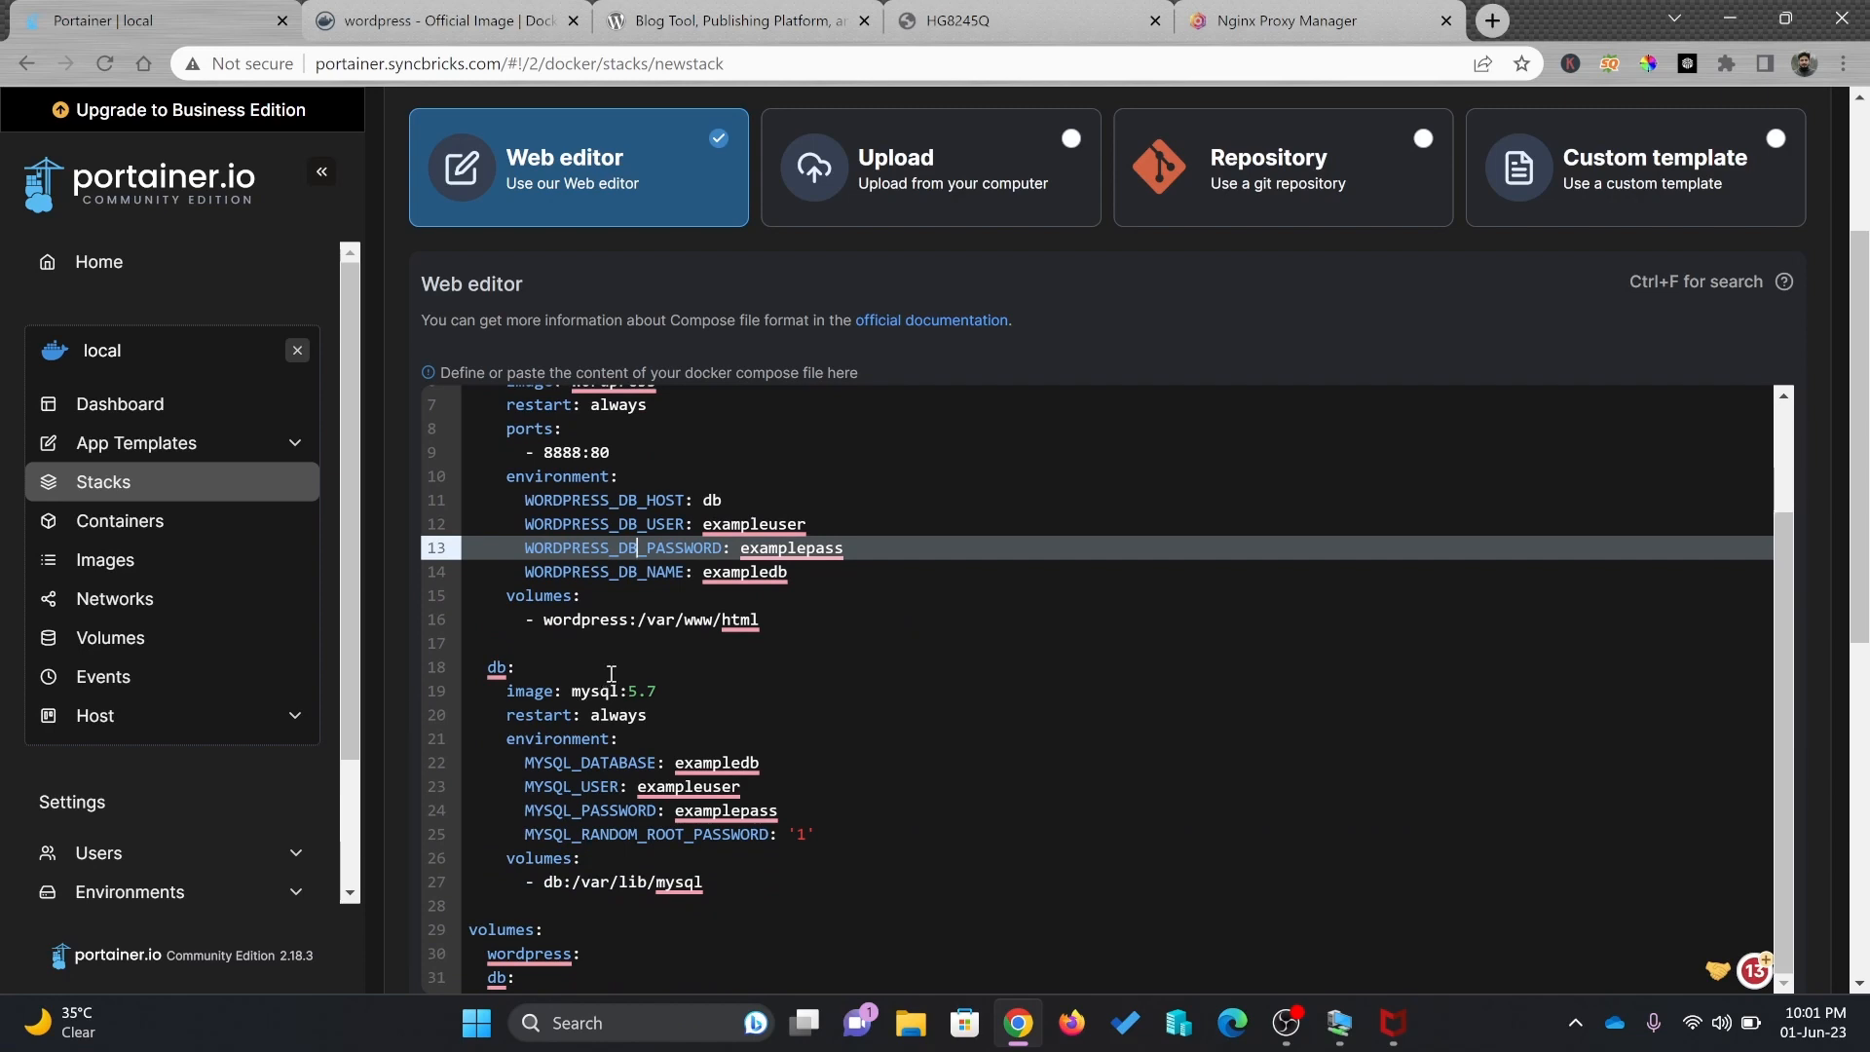
scroll(621, 674, "up", 1)
scroll(630, 680, "down", 1)
Replace exampledb with syncbricksdb, and exampleuser and examplepass with a custom MySQL user and password
left_click(672, 760)
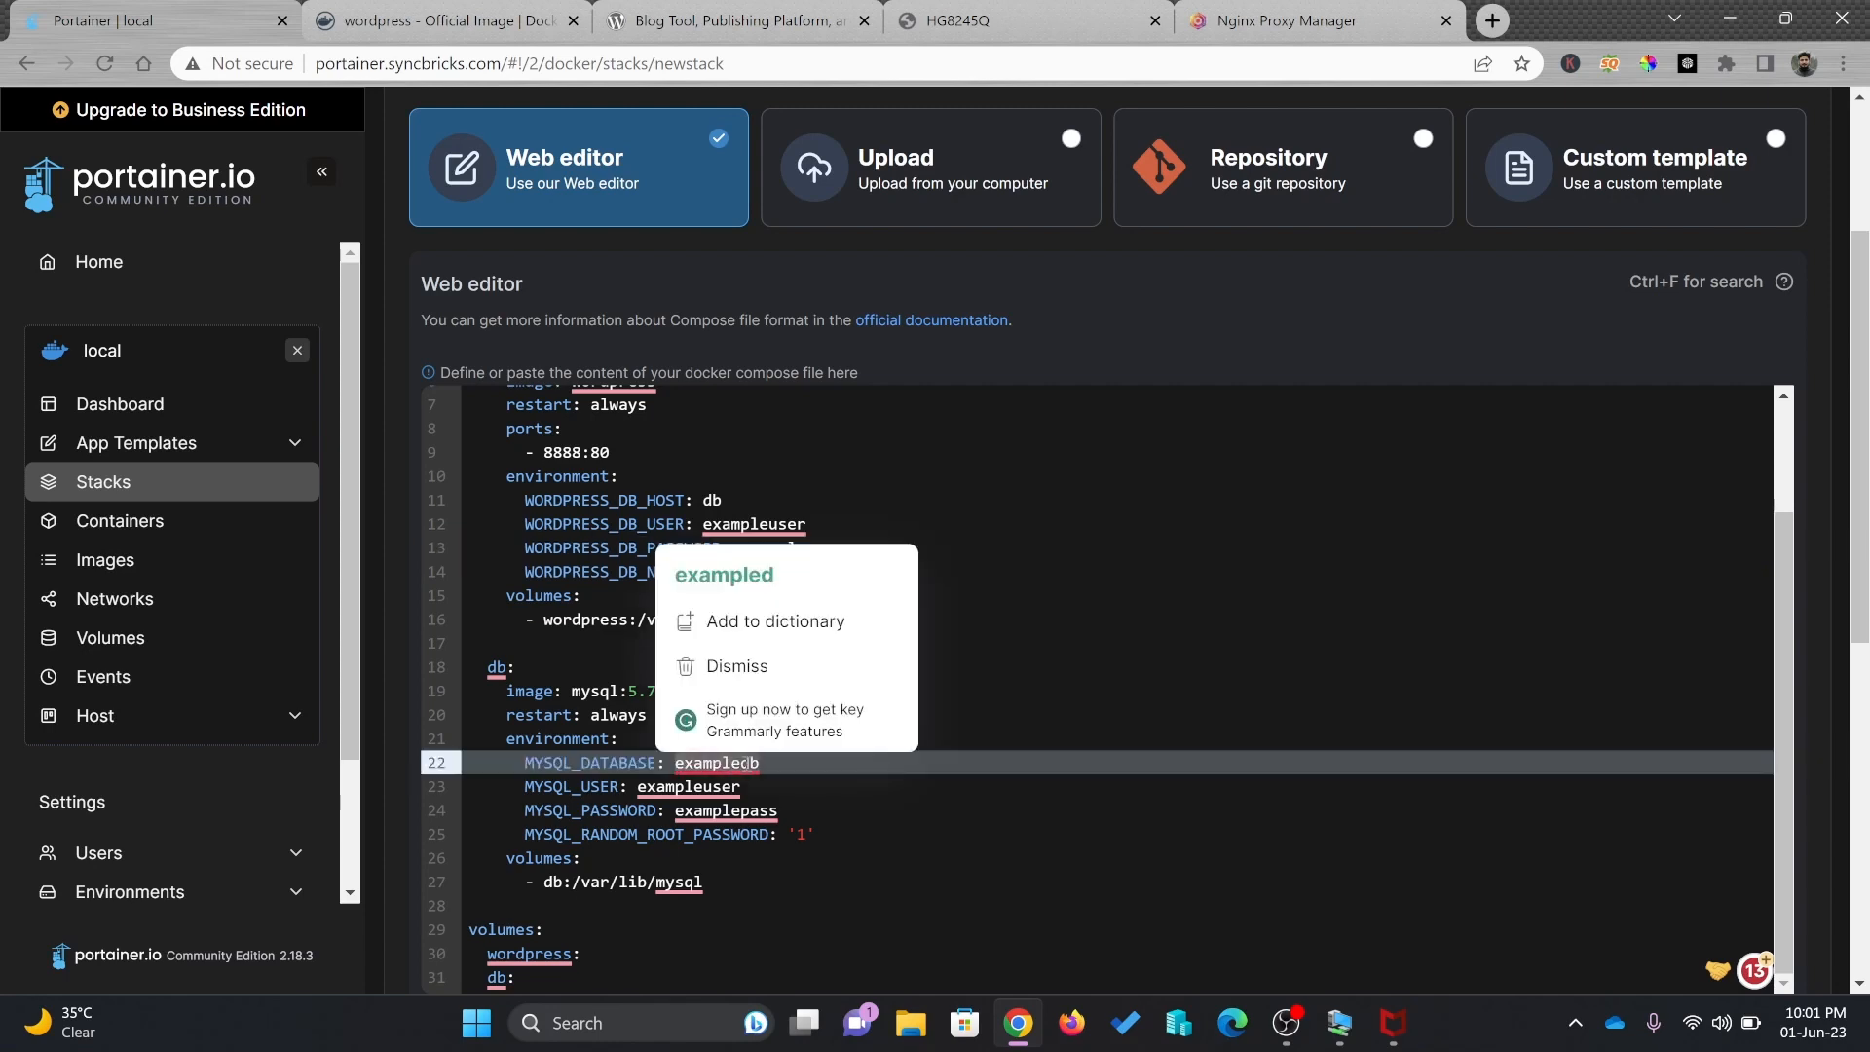
key("shift+End")
type("syn")
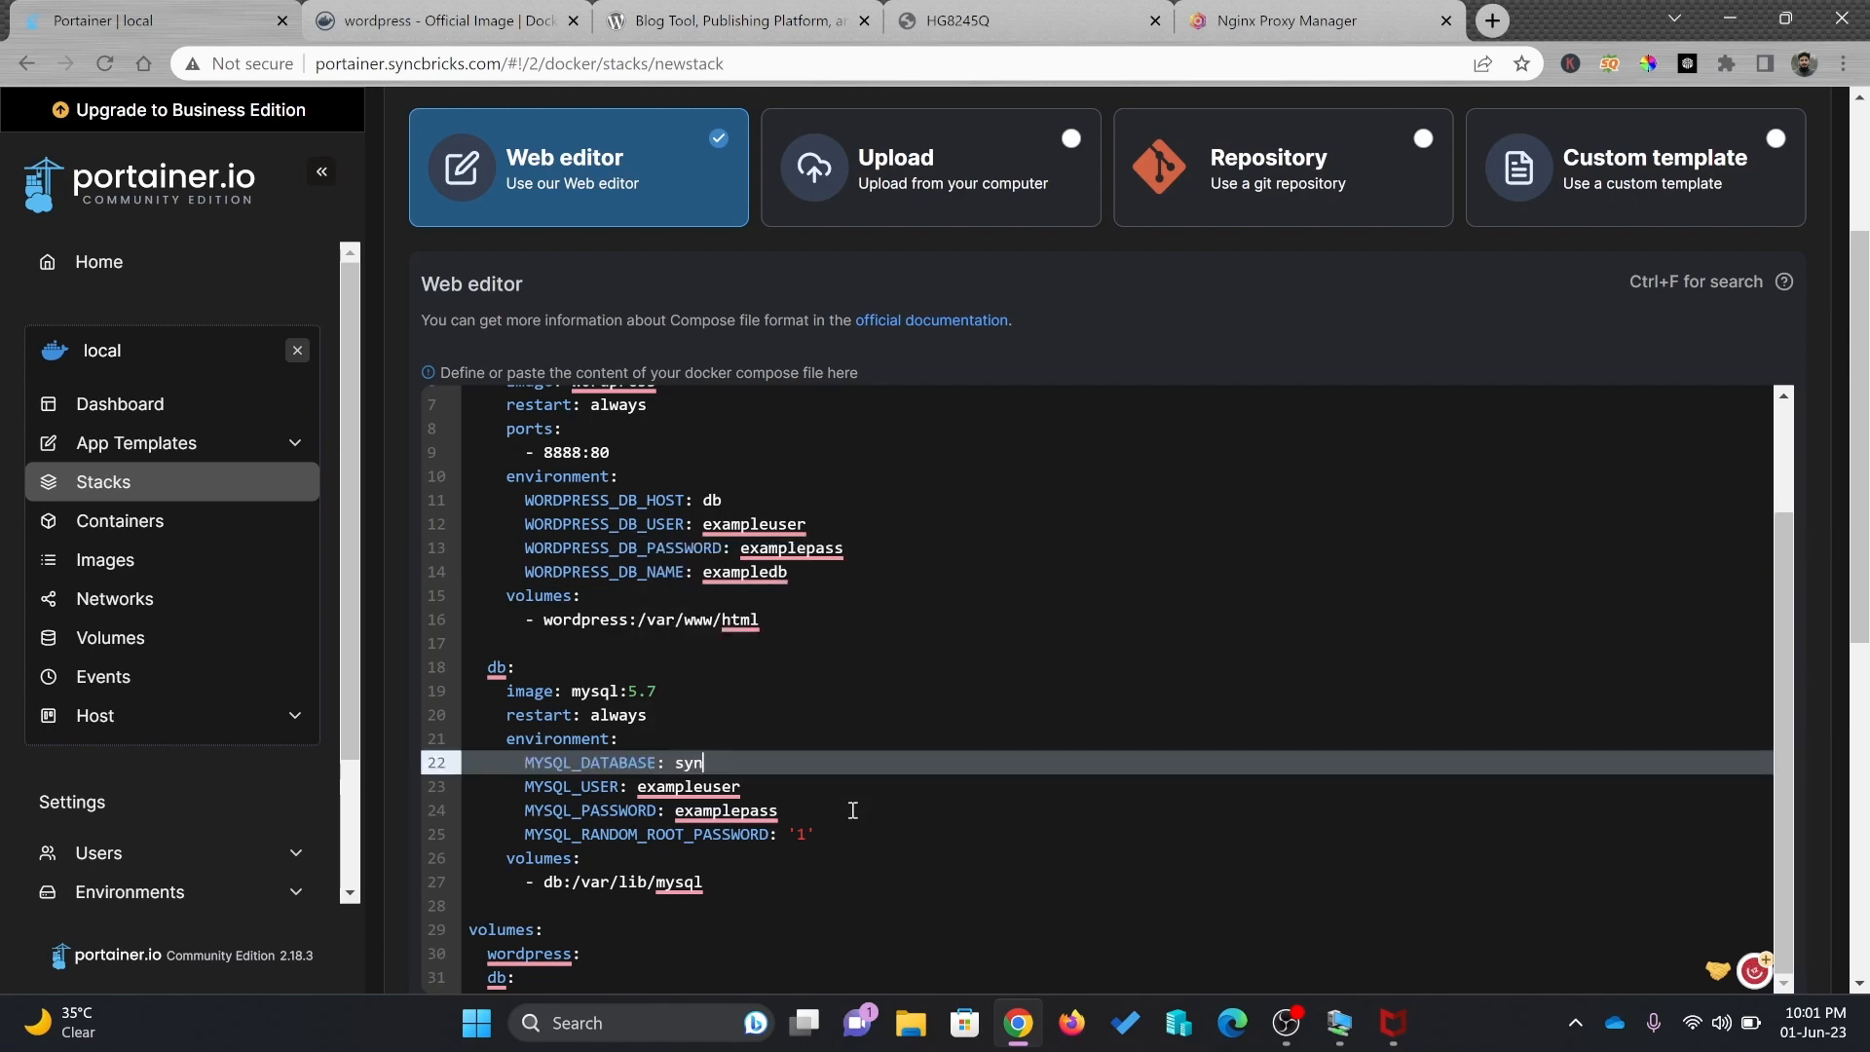
type("cbricksdb")
key("Down")
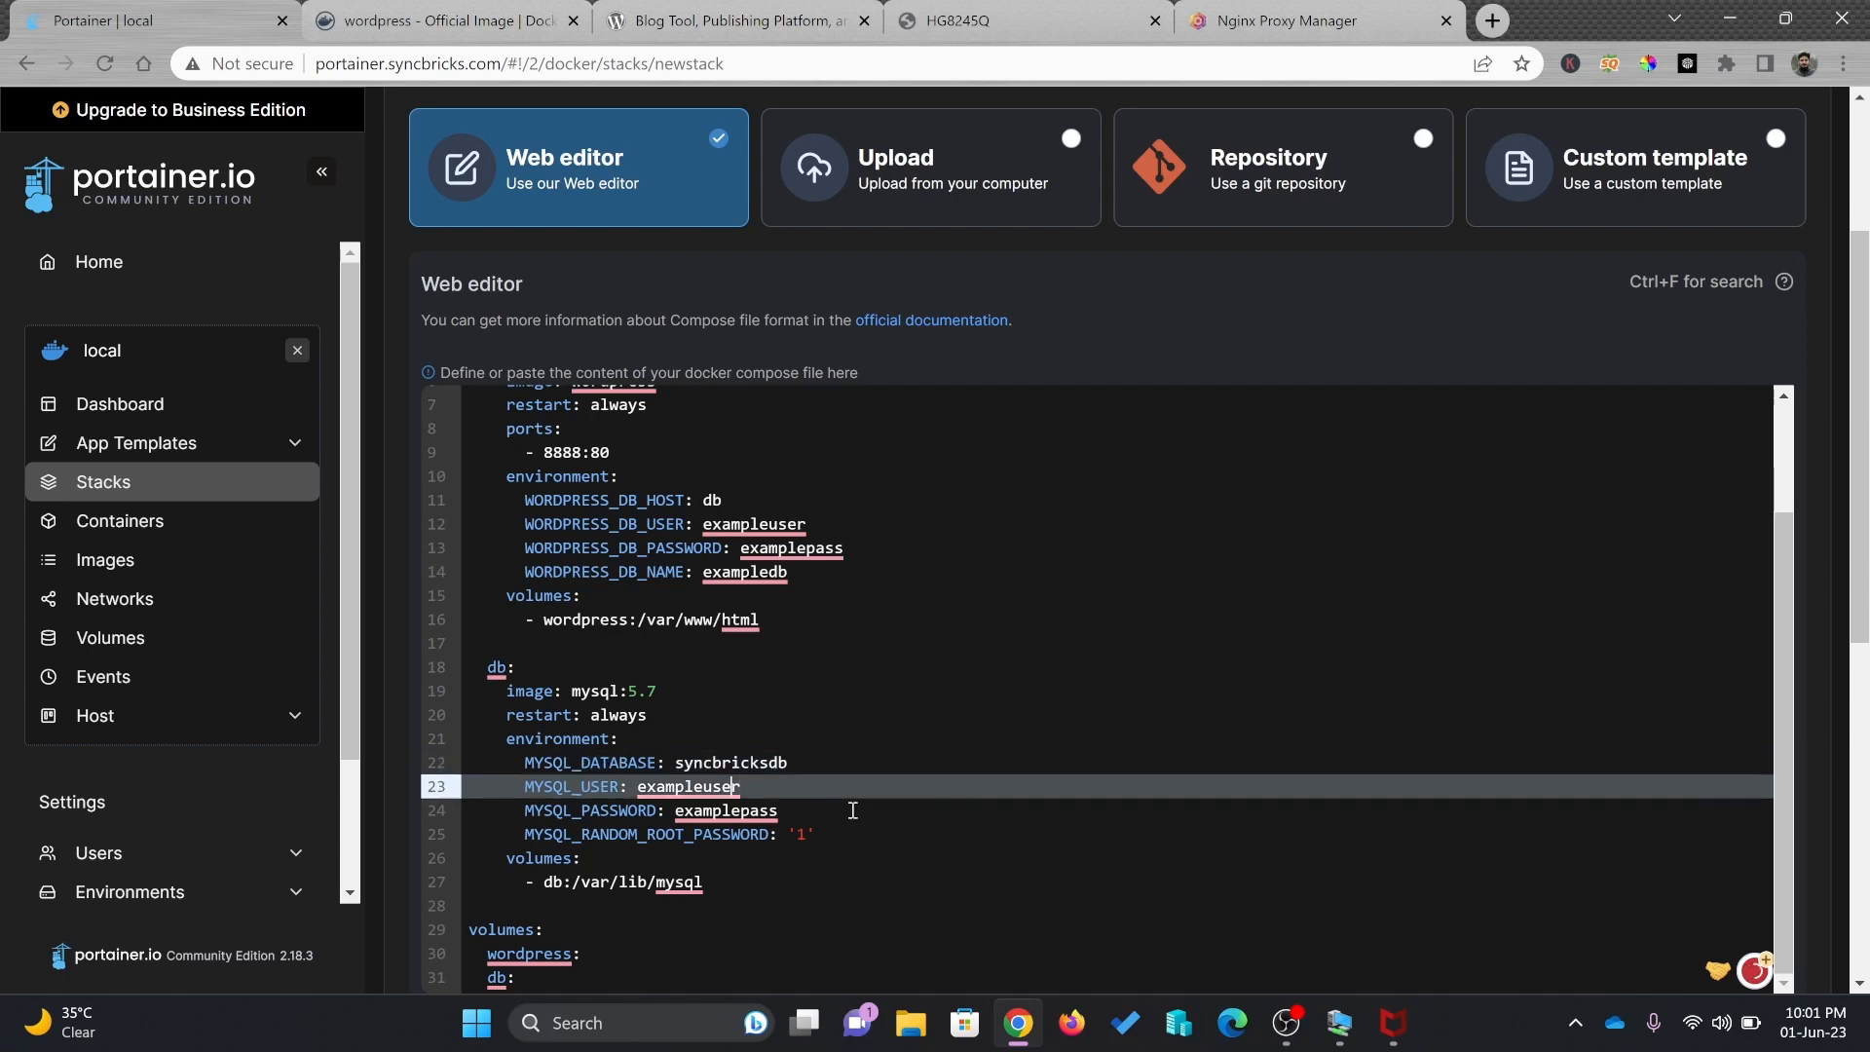
key("ctrl+shift+Left")
type("amjid")
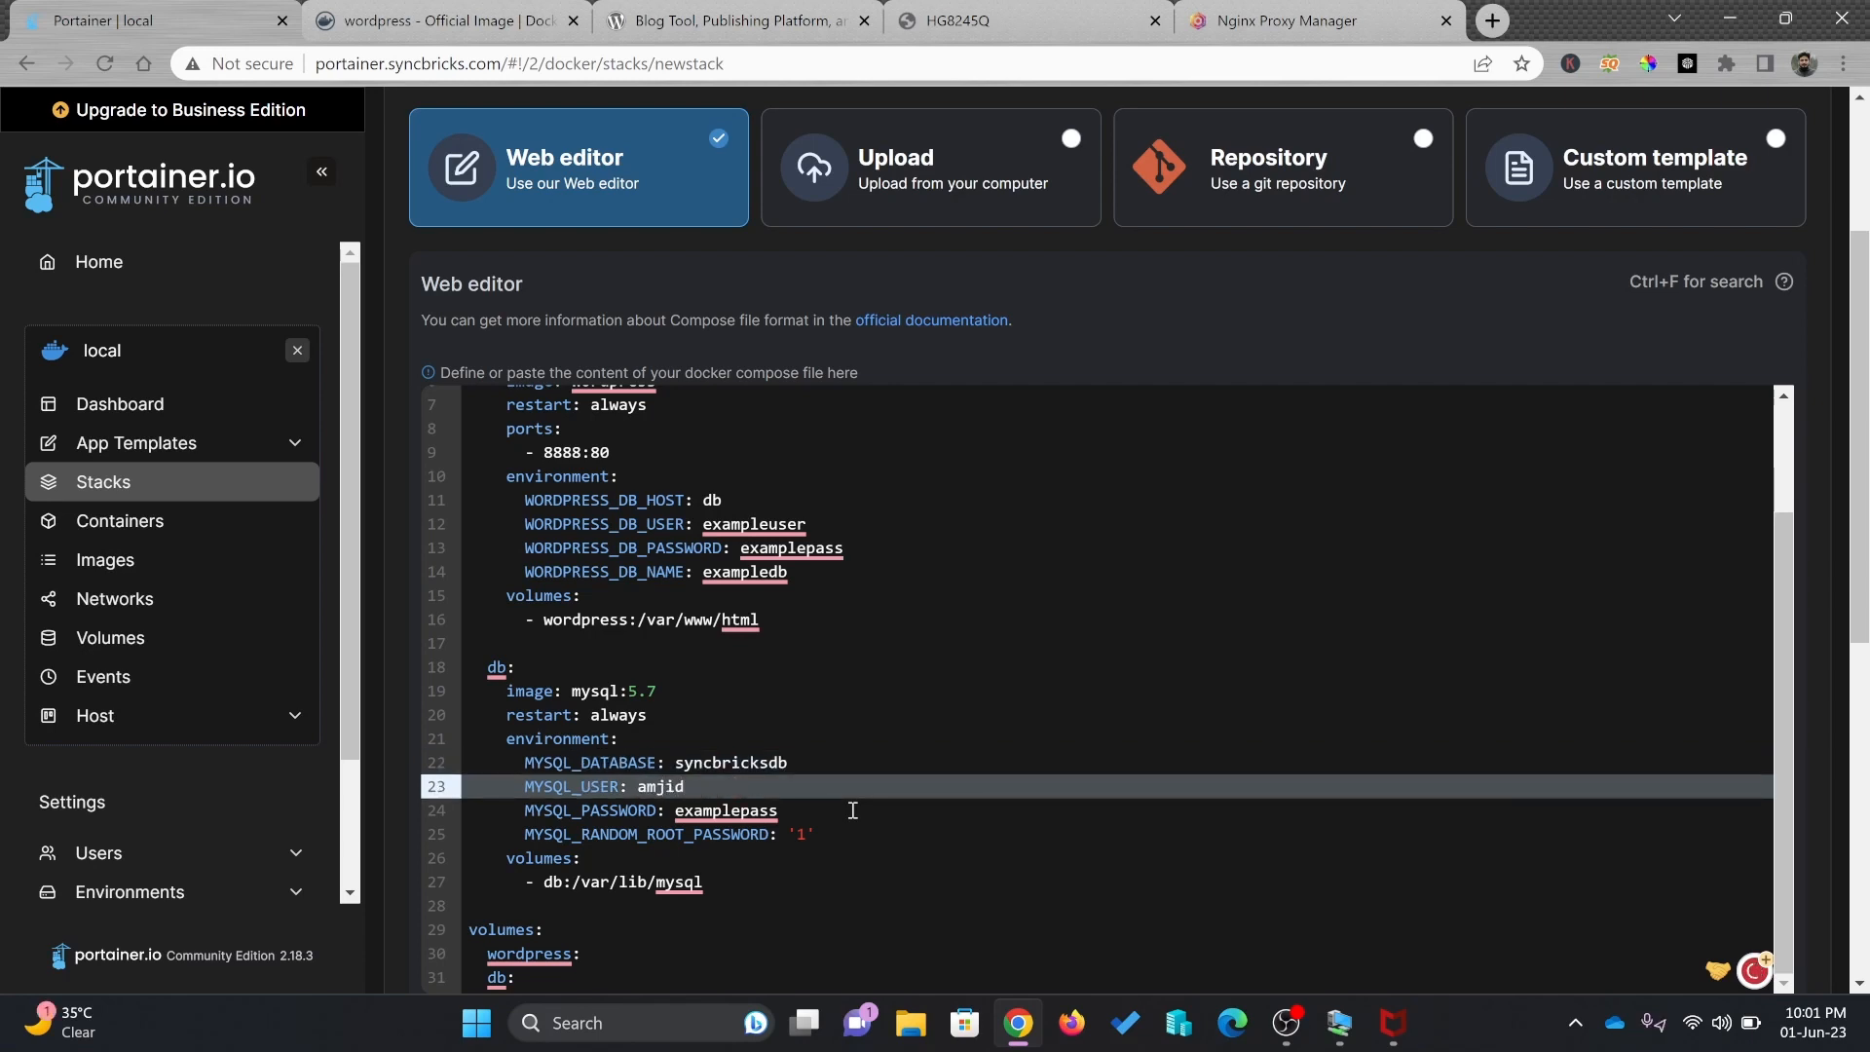
key("Down")
key("ctrl+Left")
key("ctrl+shift+Right")
key("ctrl+shift+Right")
key("shift+Up")
type("syncbrick")
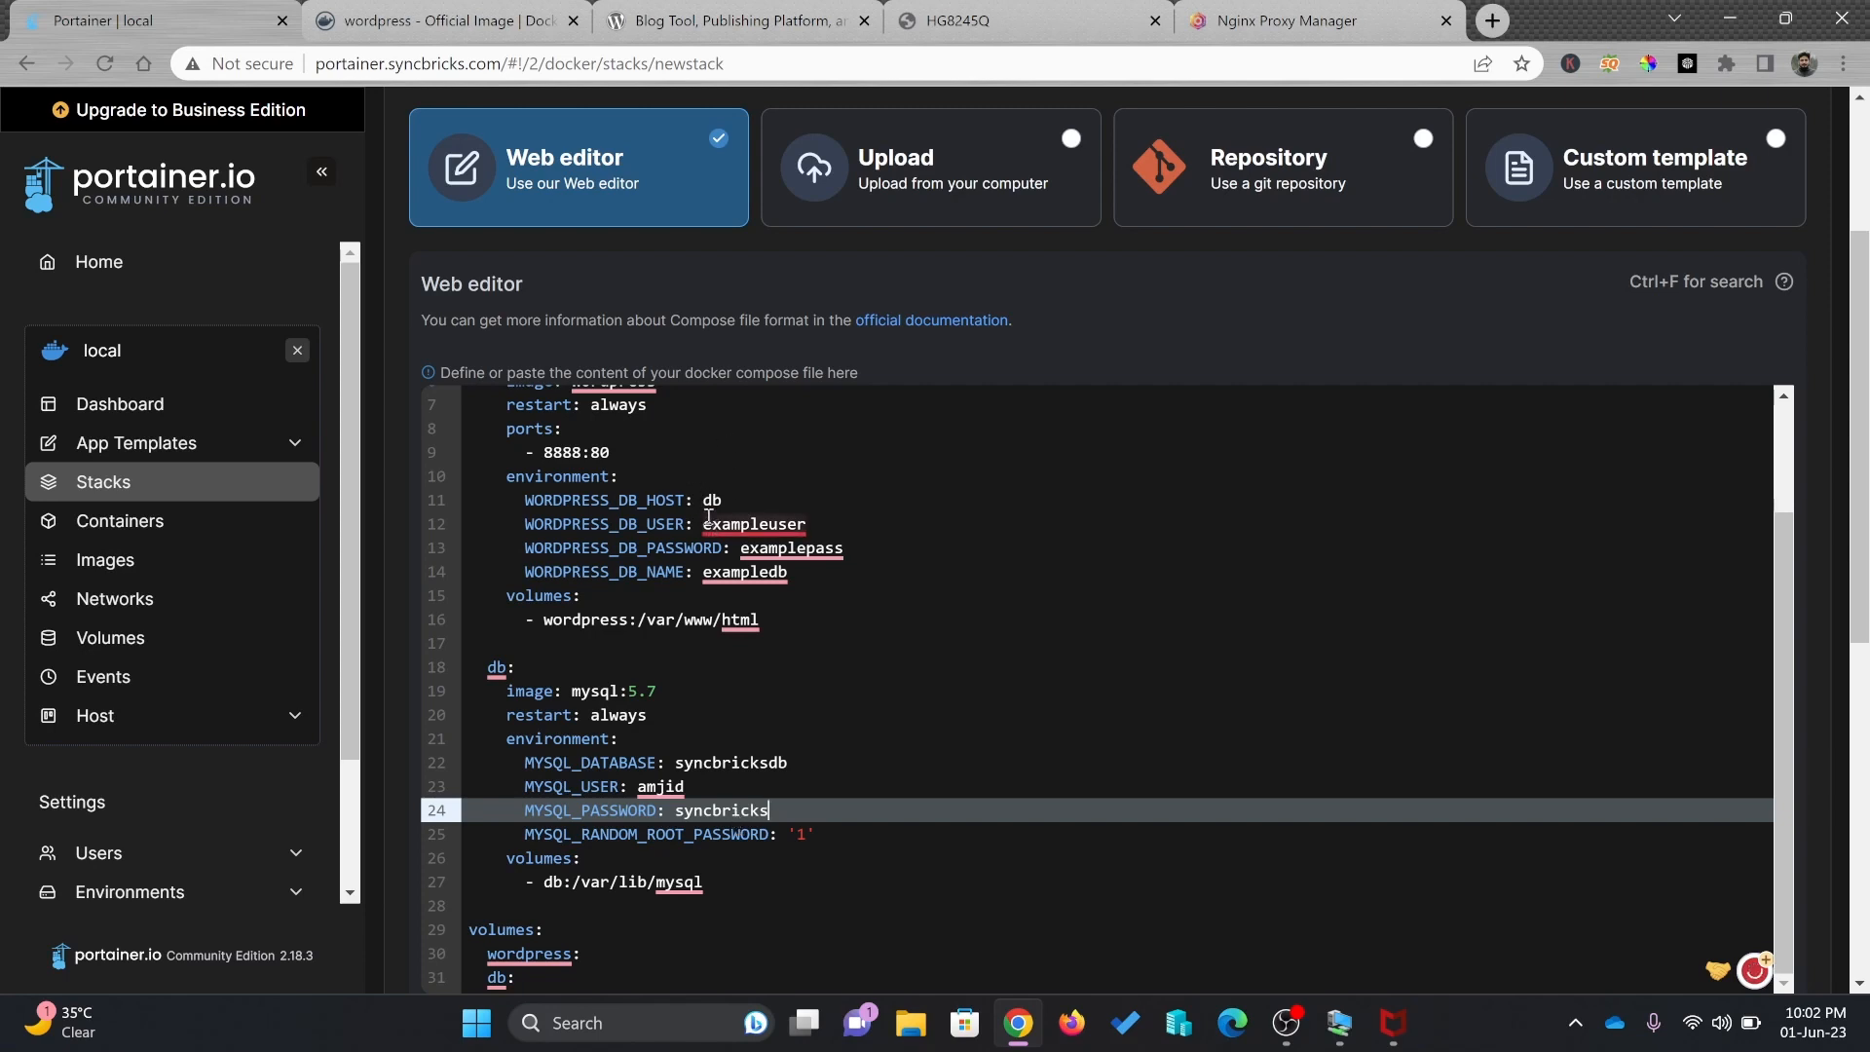
Review the db service environment block and move to the WordPress database user value
left_click(610, 742)
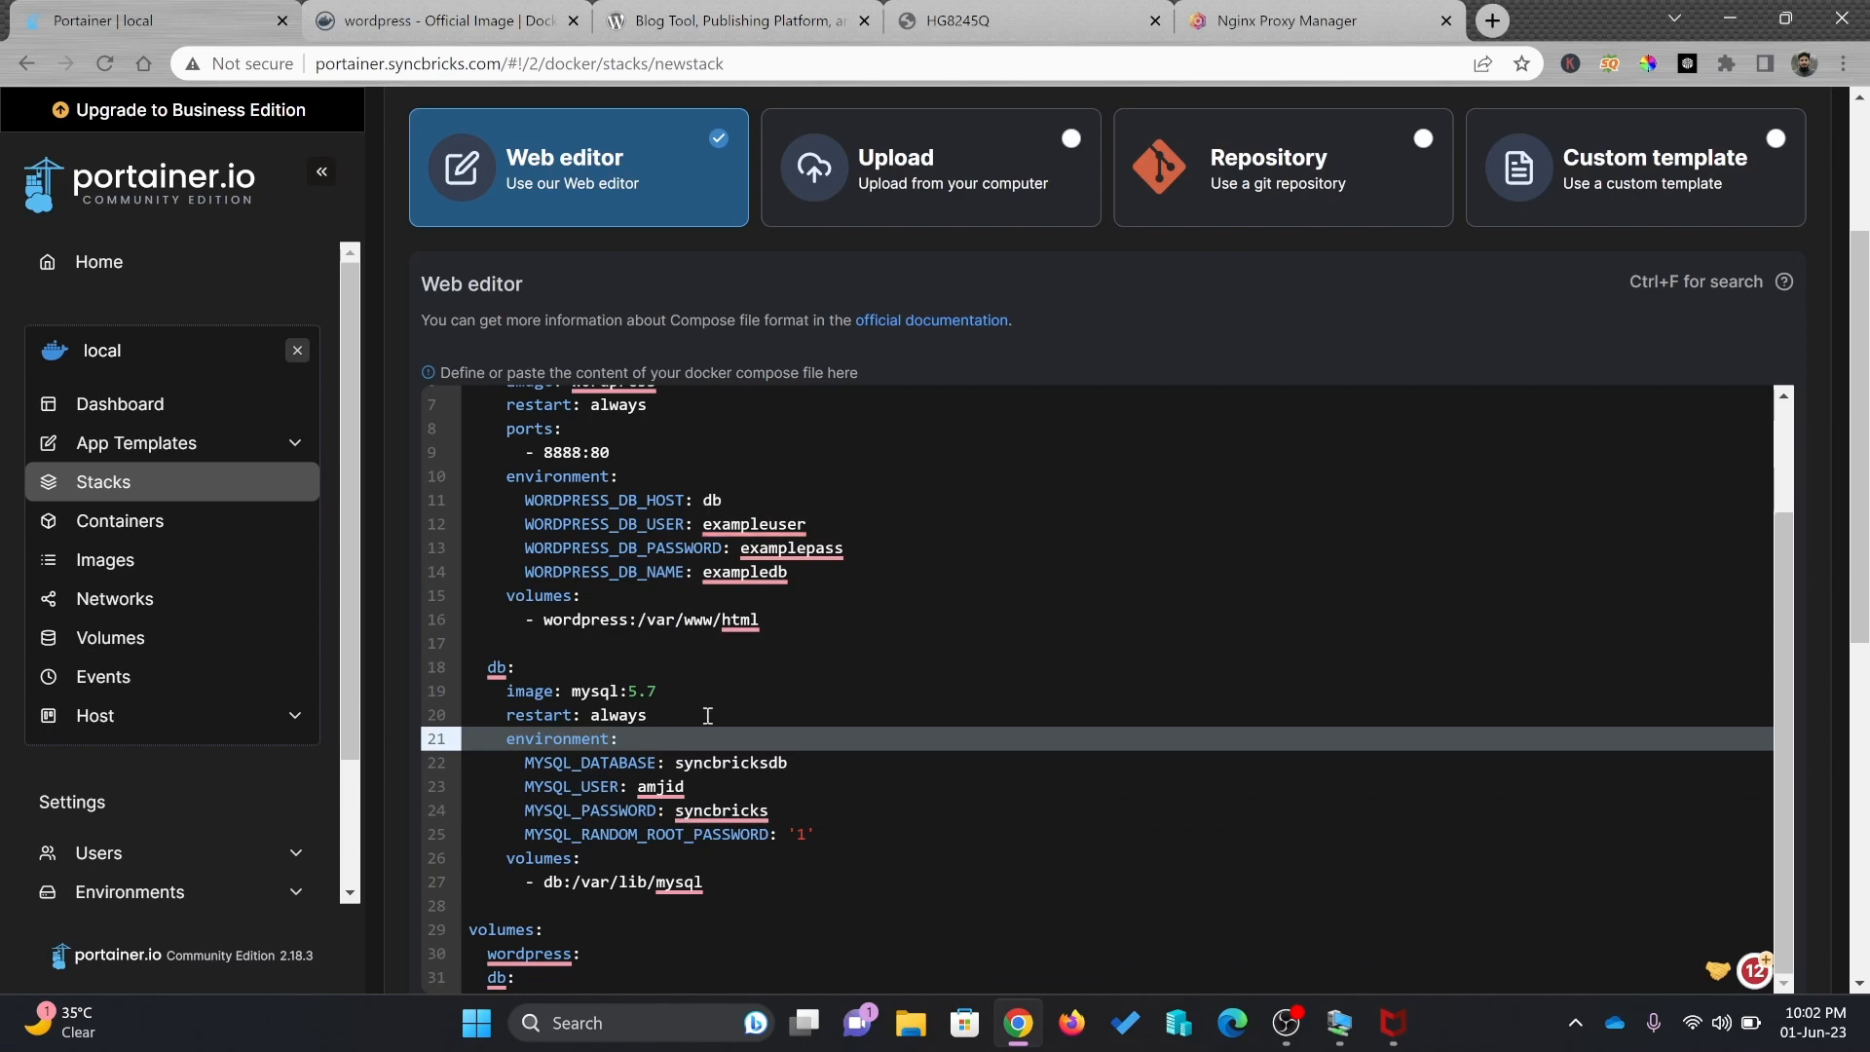
scroll(708, 742, "down", 1)
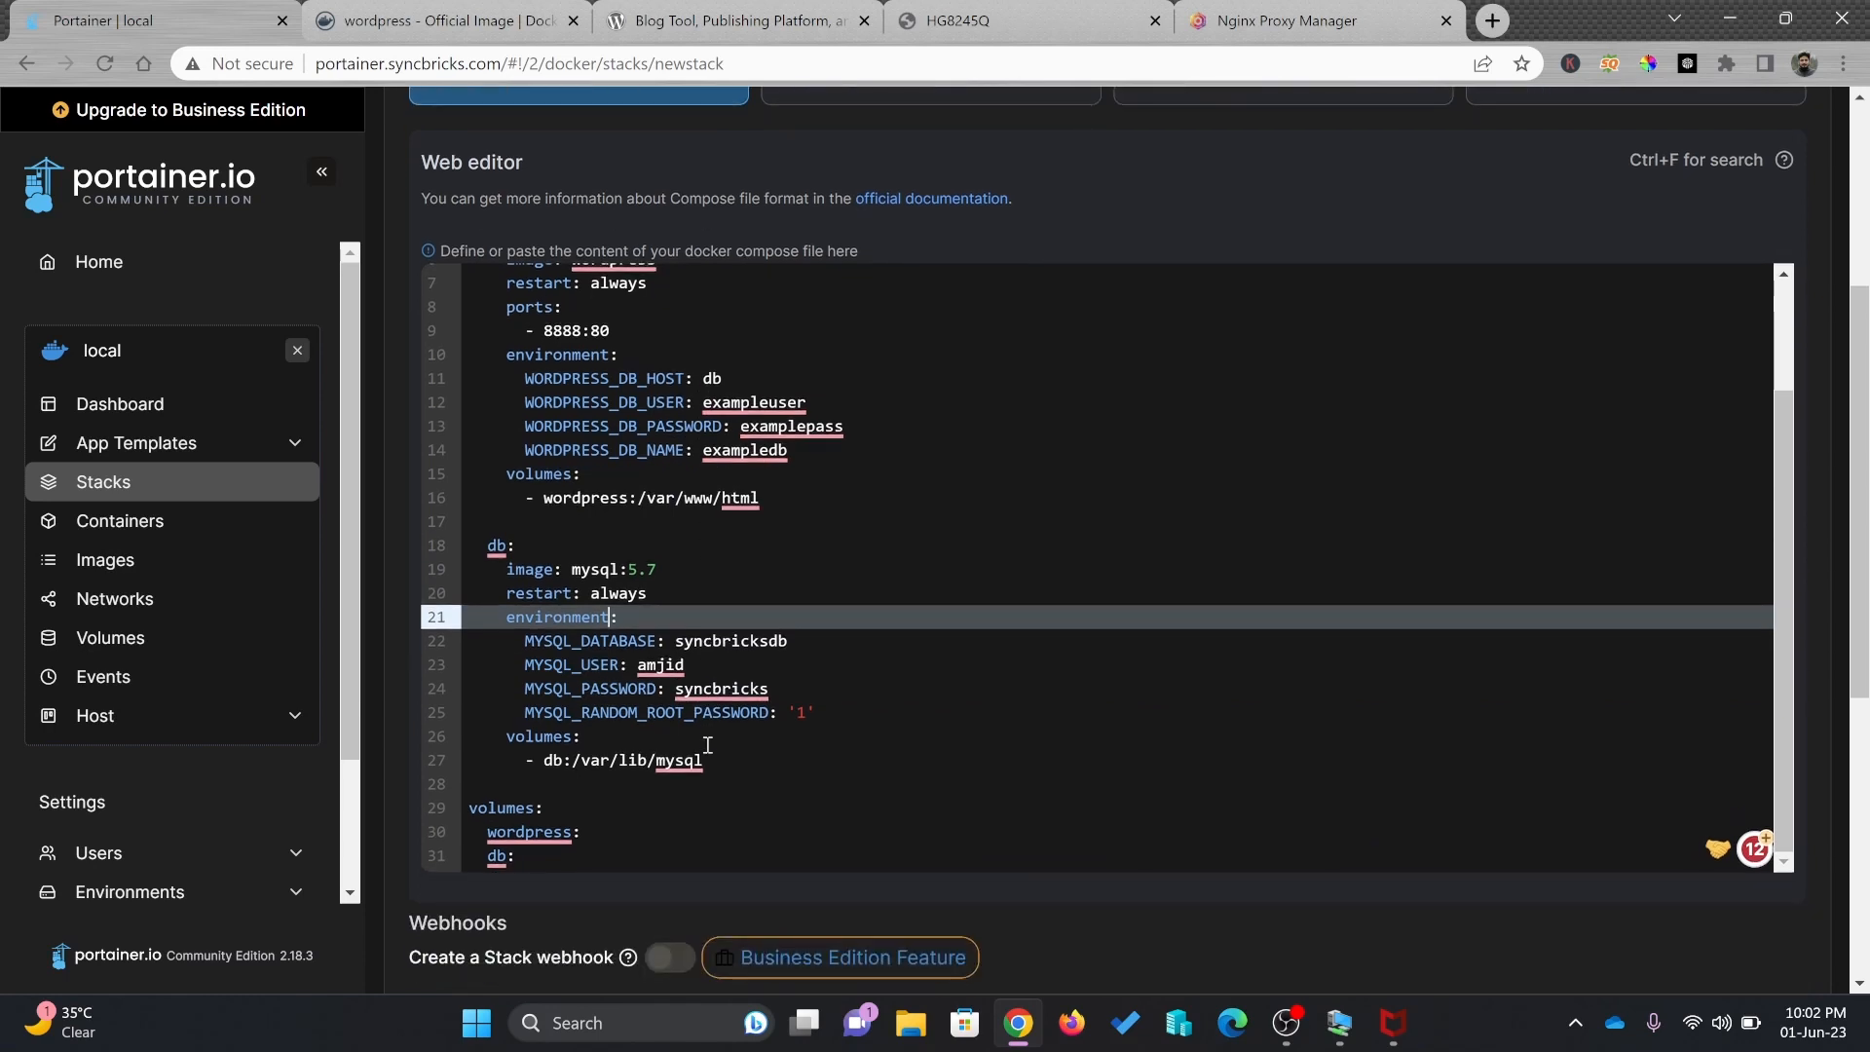
left_click(529, 861)
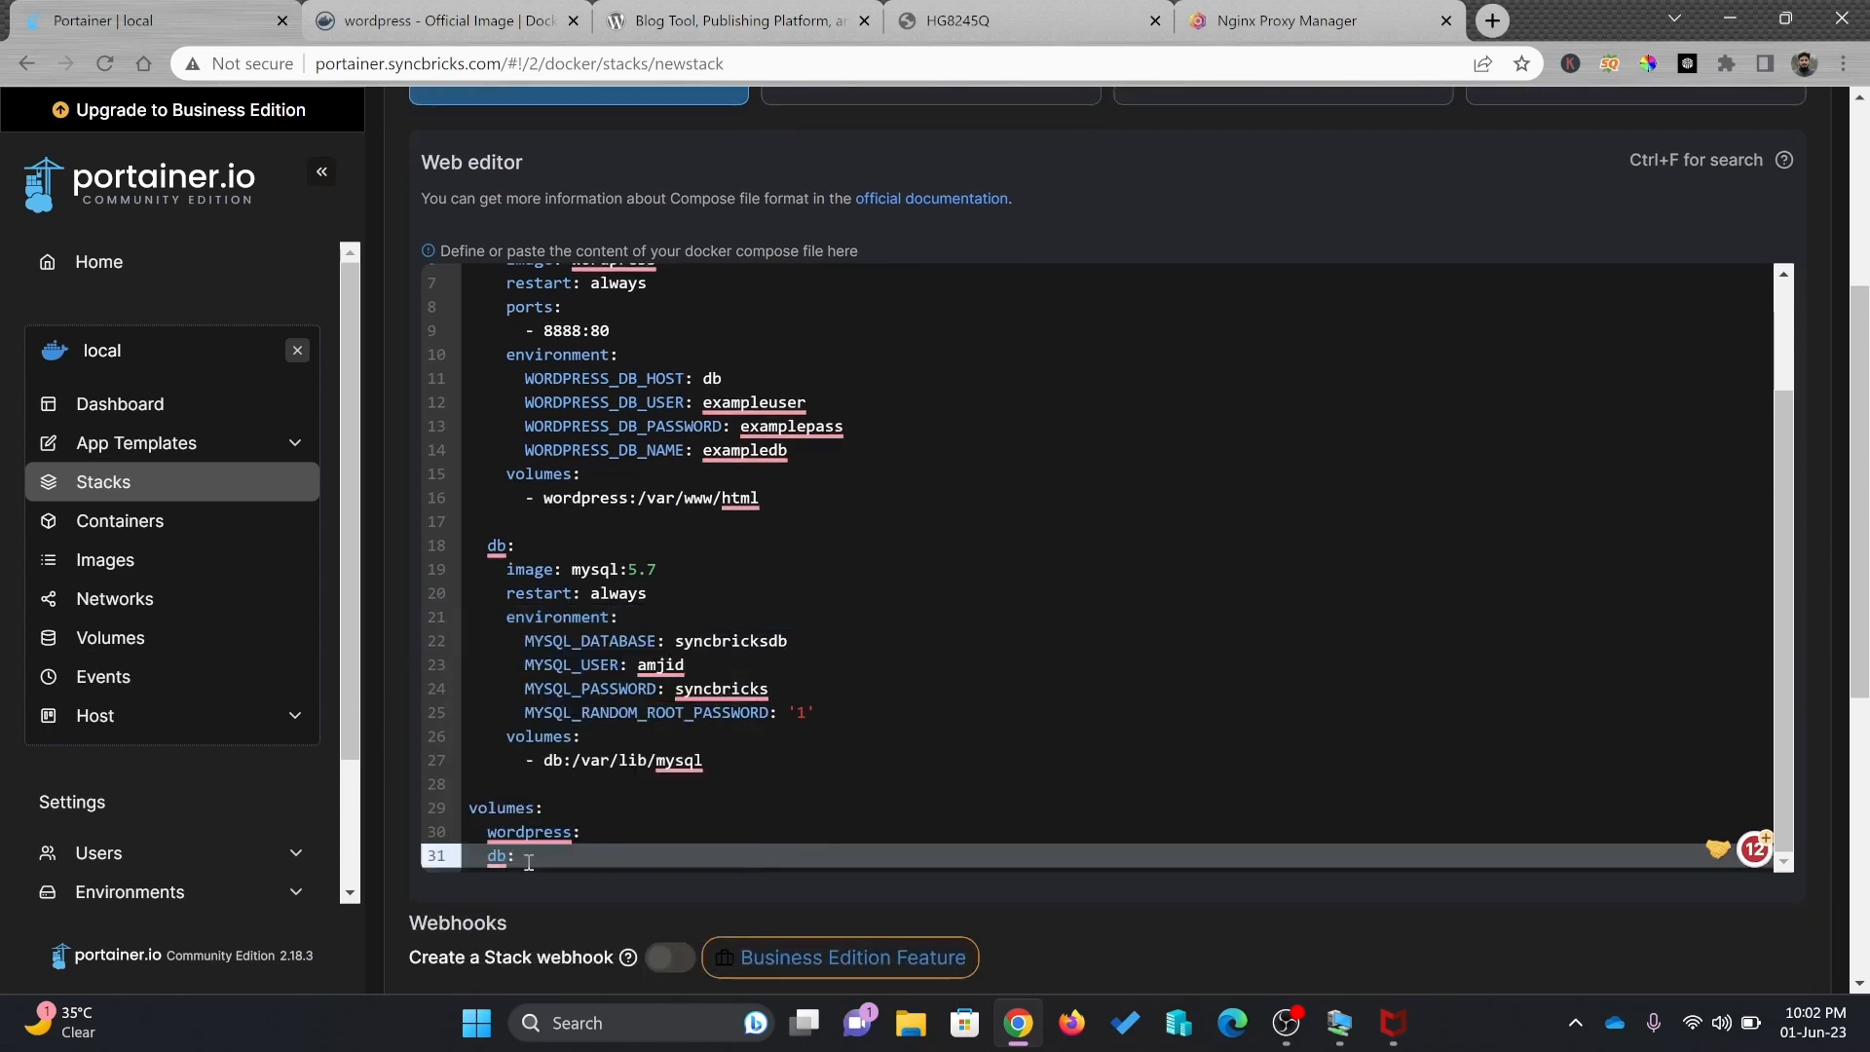
left_click(603, 841)
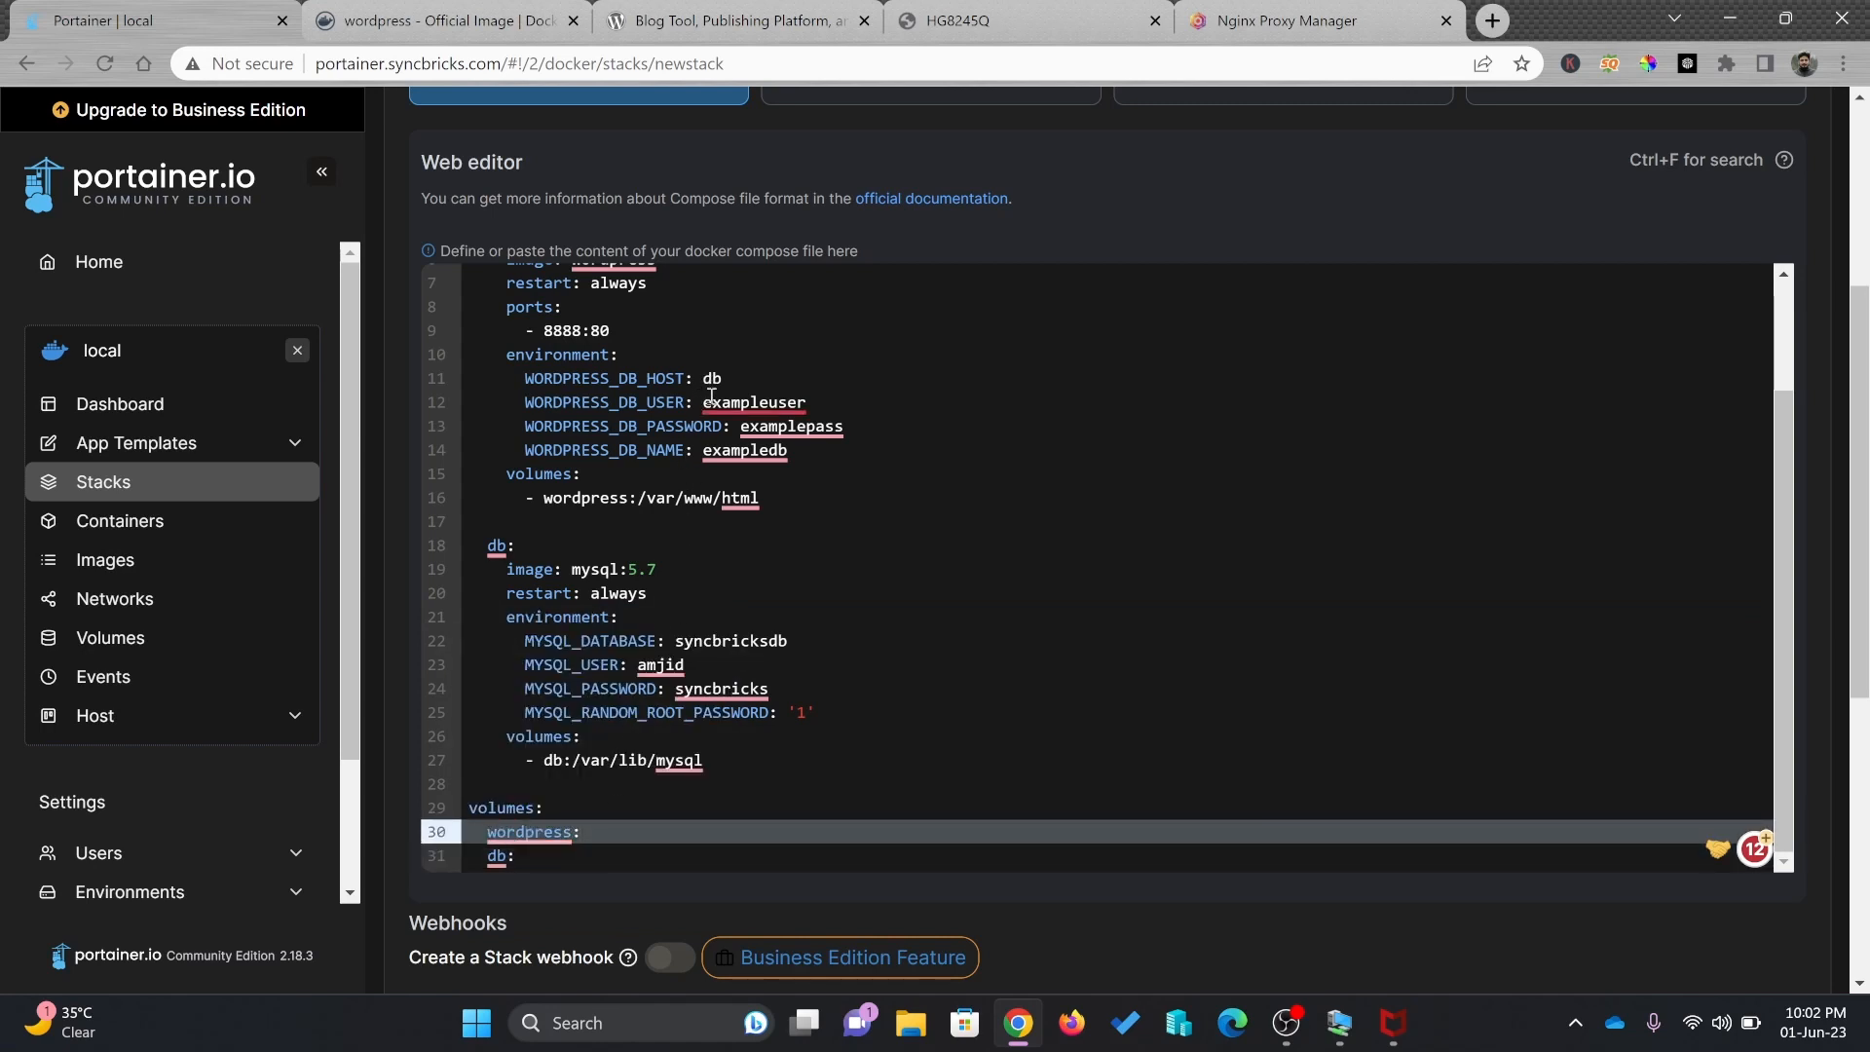
left_click(782, 417)
Set the wordpress service's database user and password to match the db service, and database name syncbricksdb
double_click(821, 407)
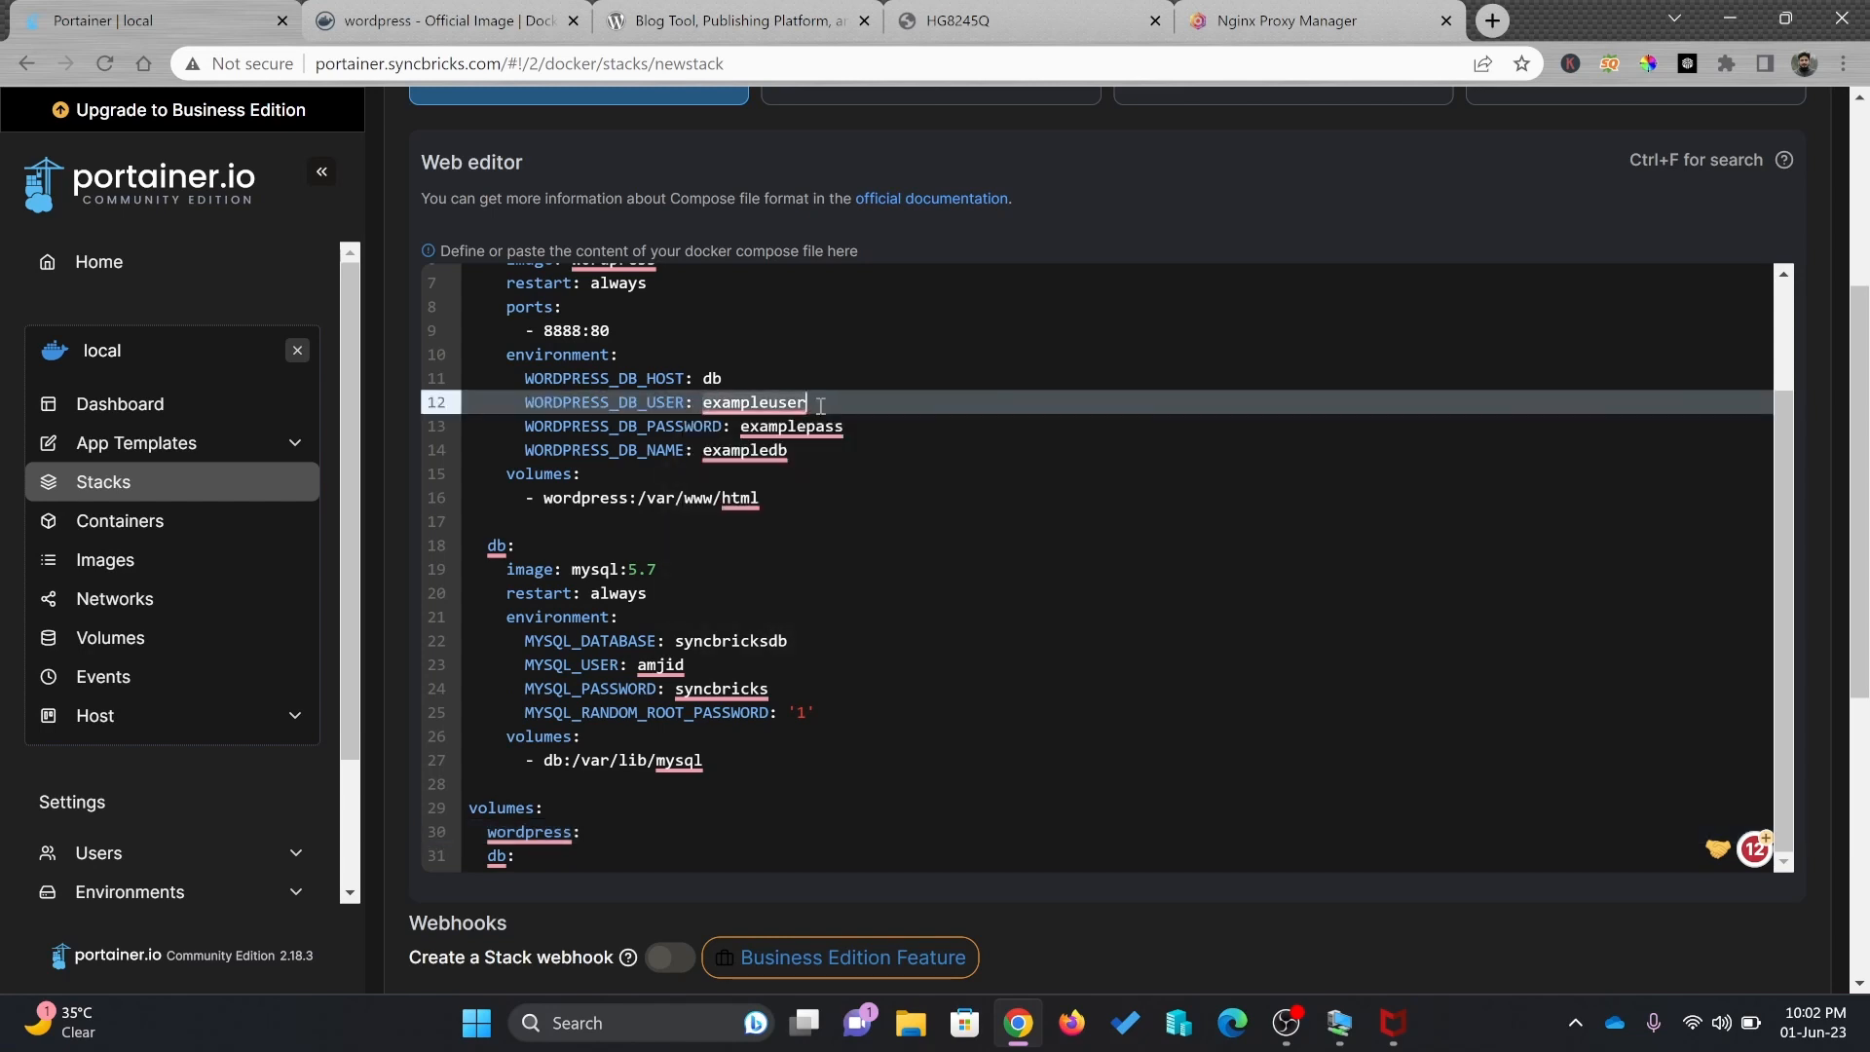
type("amjid")
key("Down")
key("End")
key("ctrl+shift+Left")
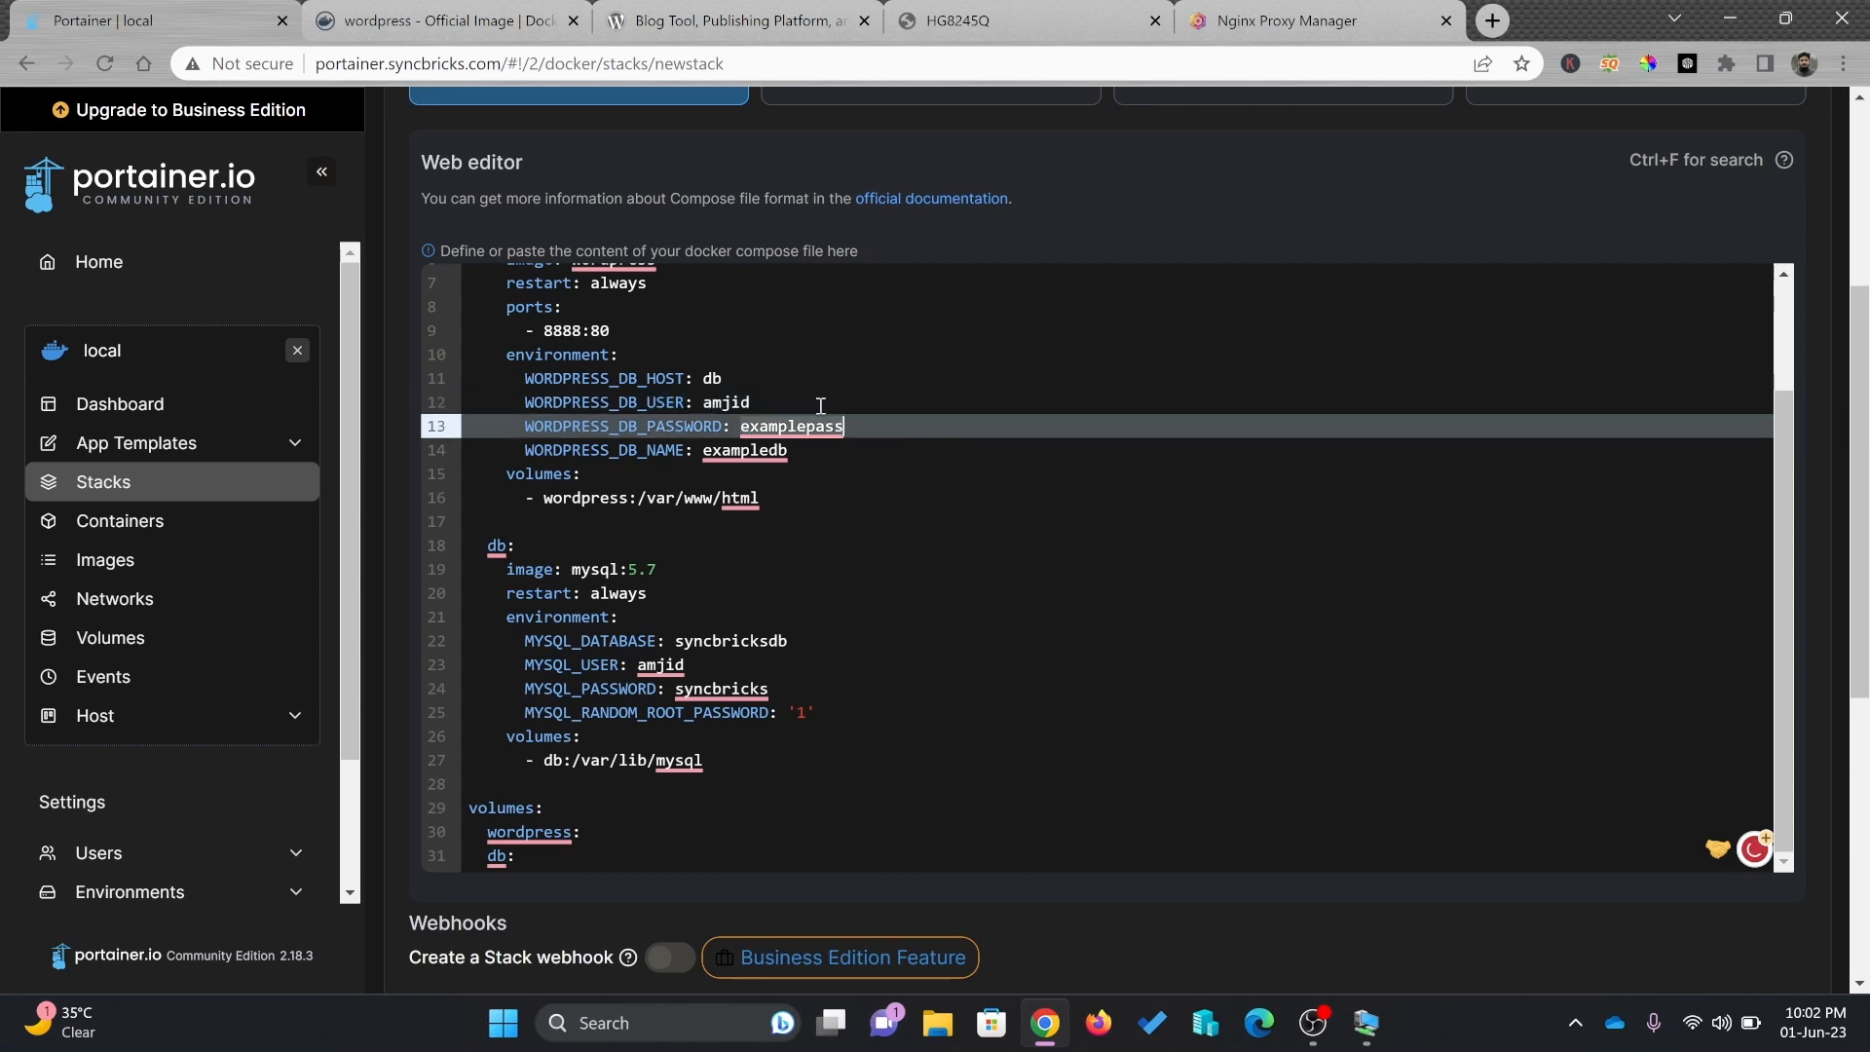
type("syncbricks")
key("Down")
key("ctrl+shift+Left")
type("syncbricksdb")
scroll(655, 304, "up", 2)
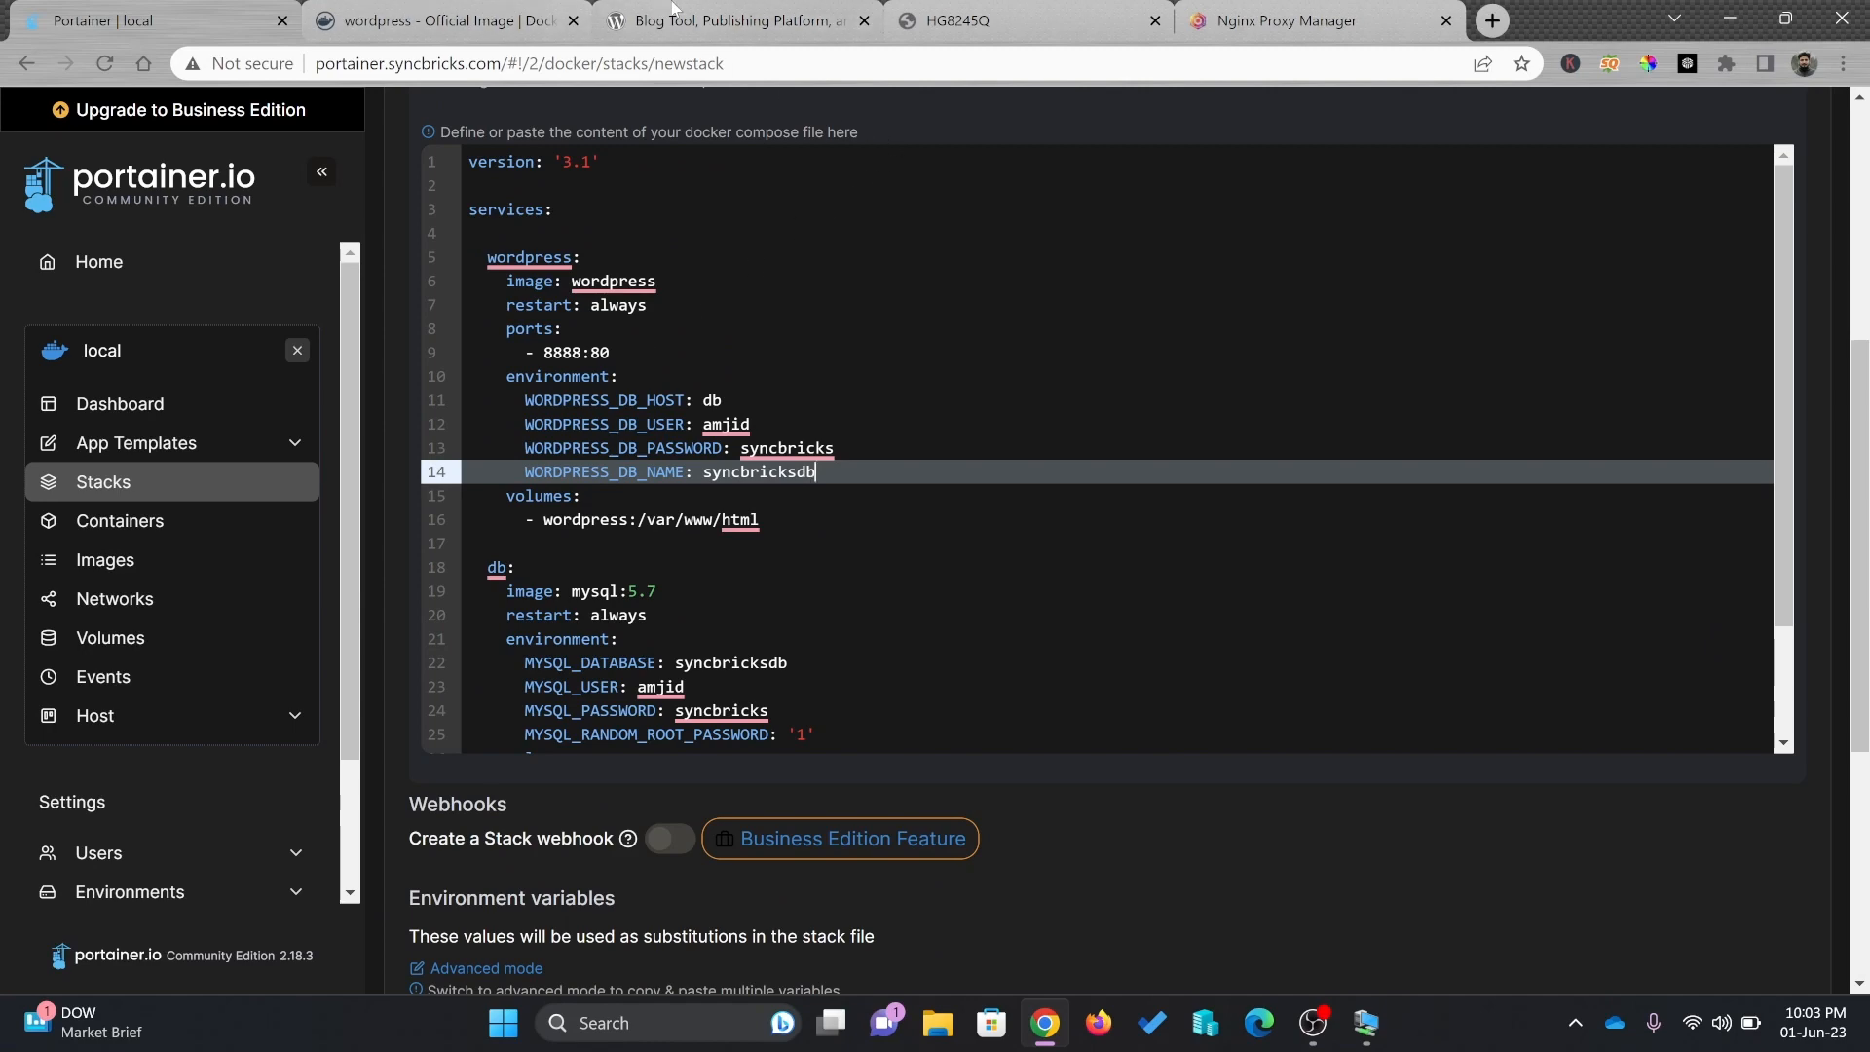
Compare against the Docker Hub compose example, then scroll the stack editor down to Deploy
left_click(668, 14)
left_click(528, 15)
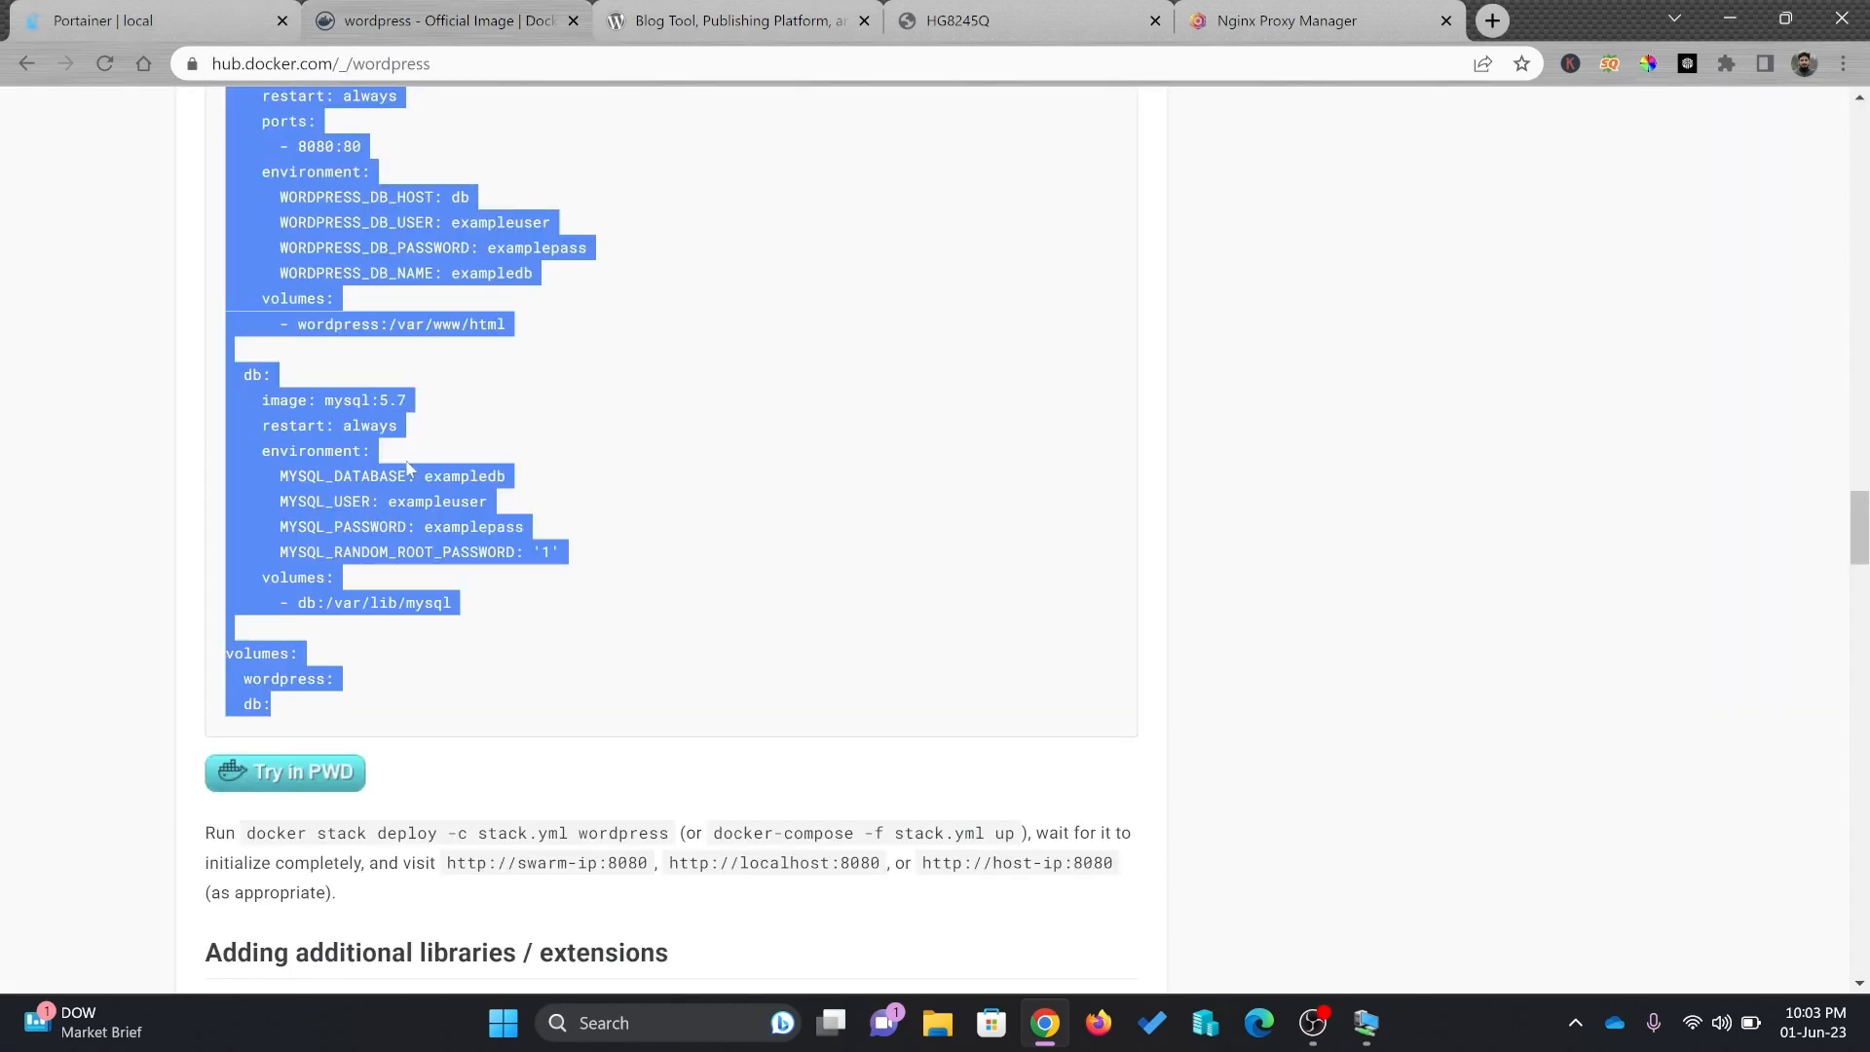
left_click(139, 14)
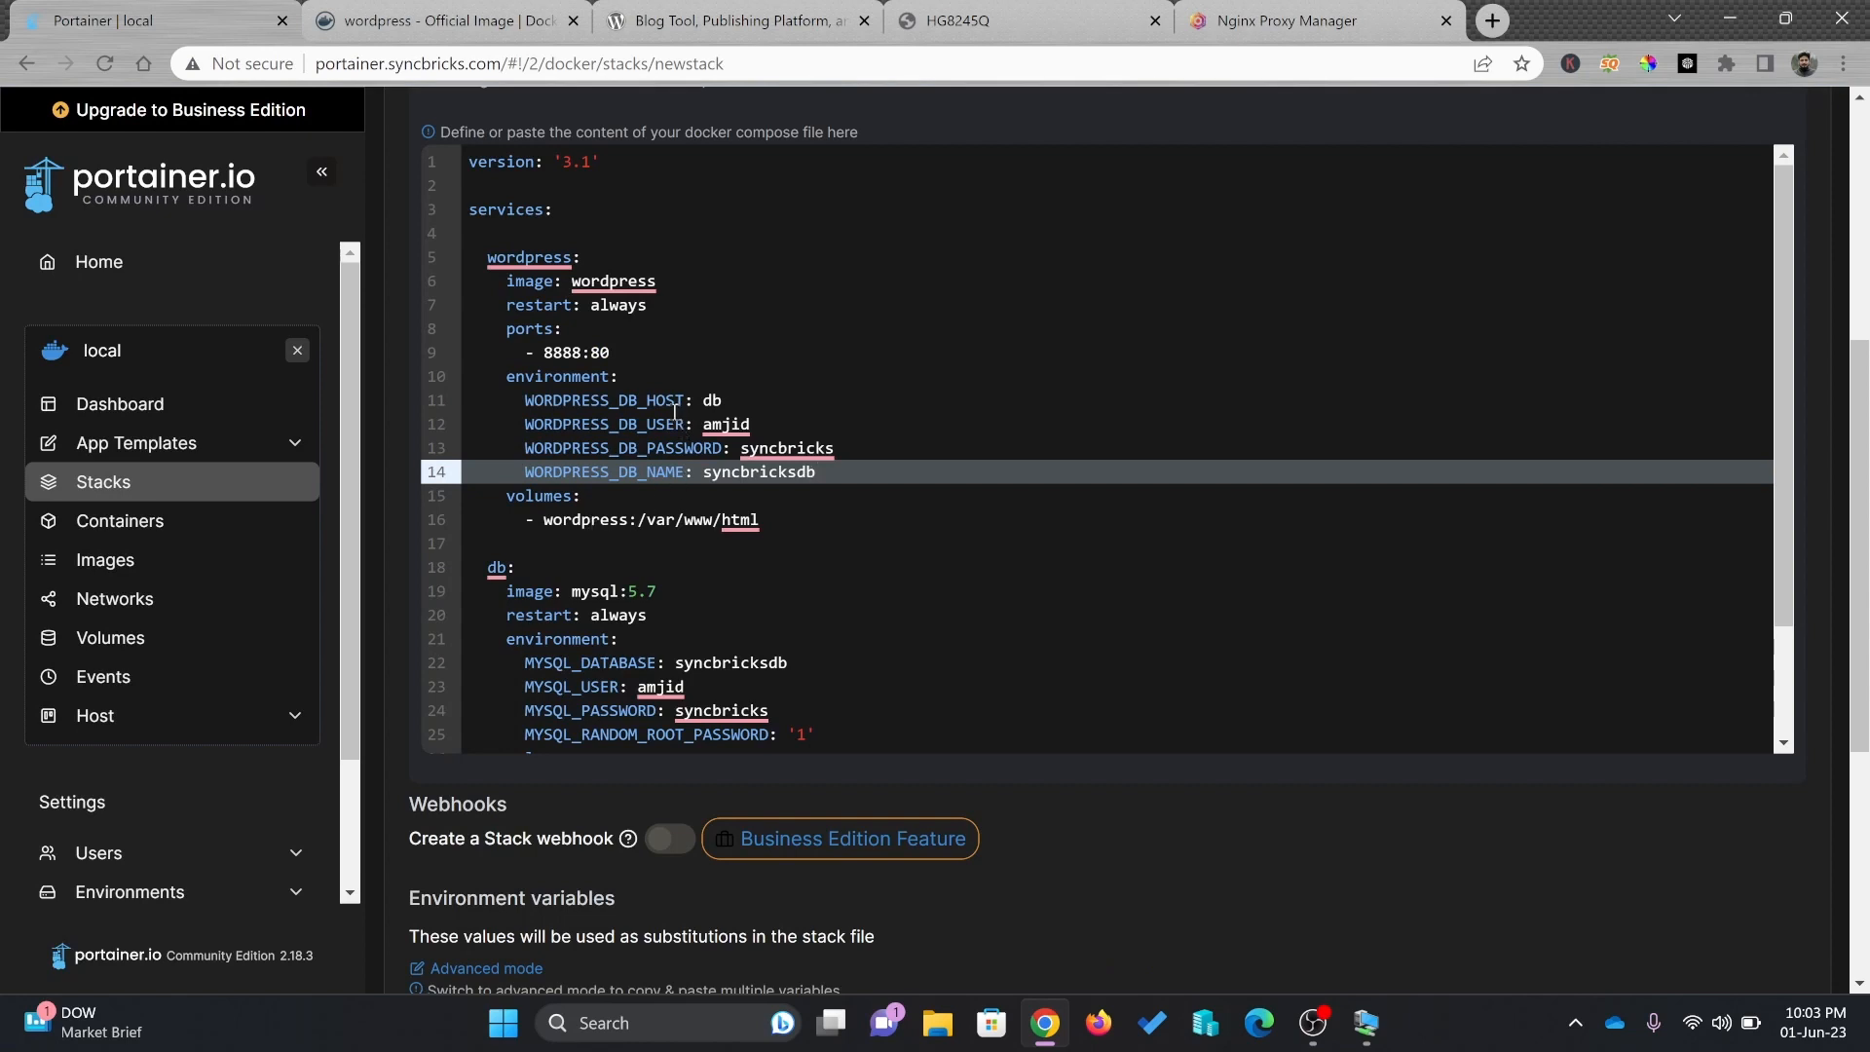
scroll(673, 412, "down", 5)
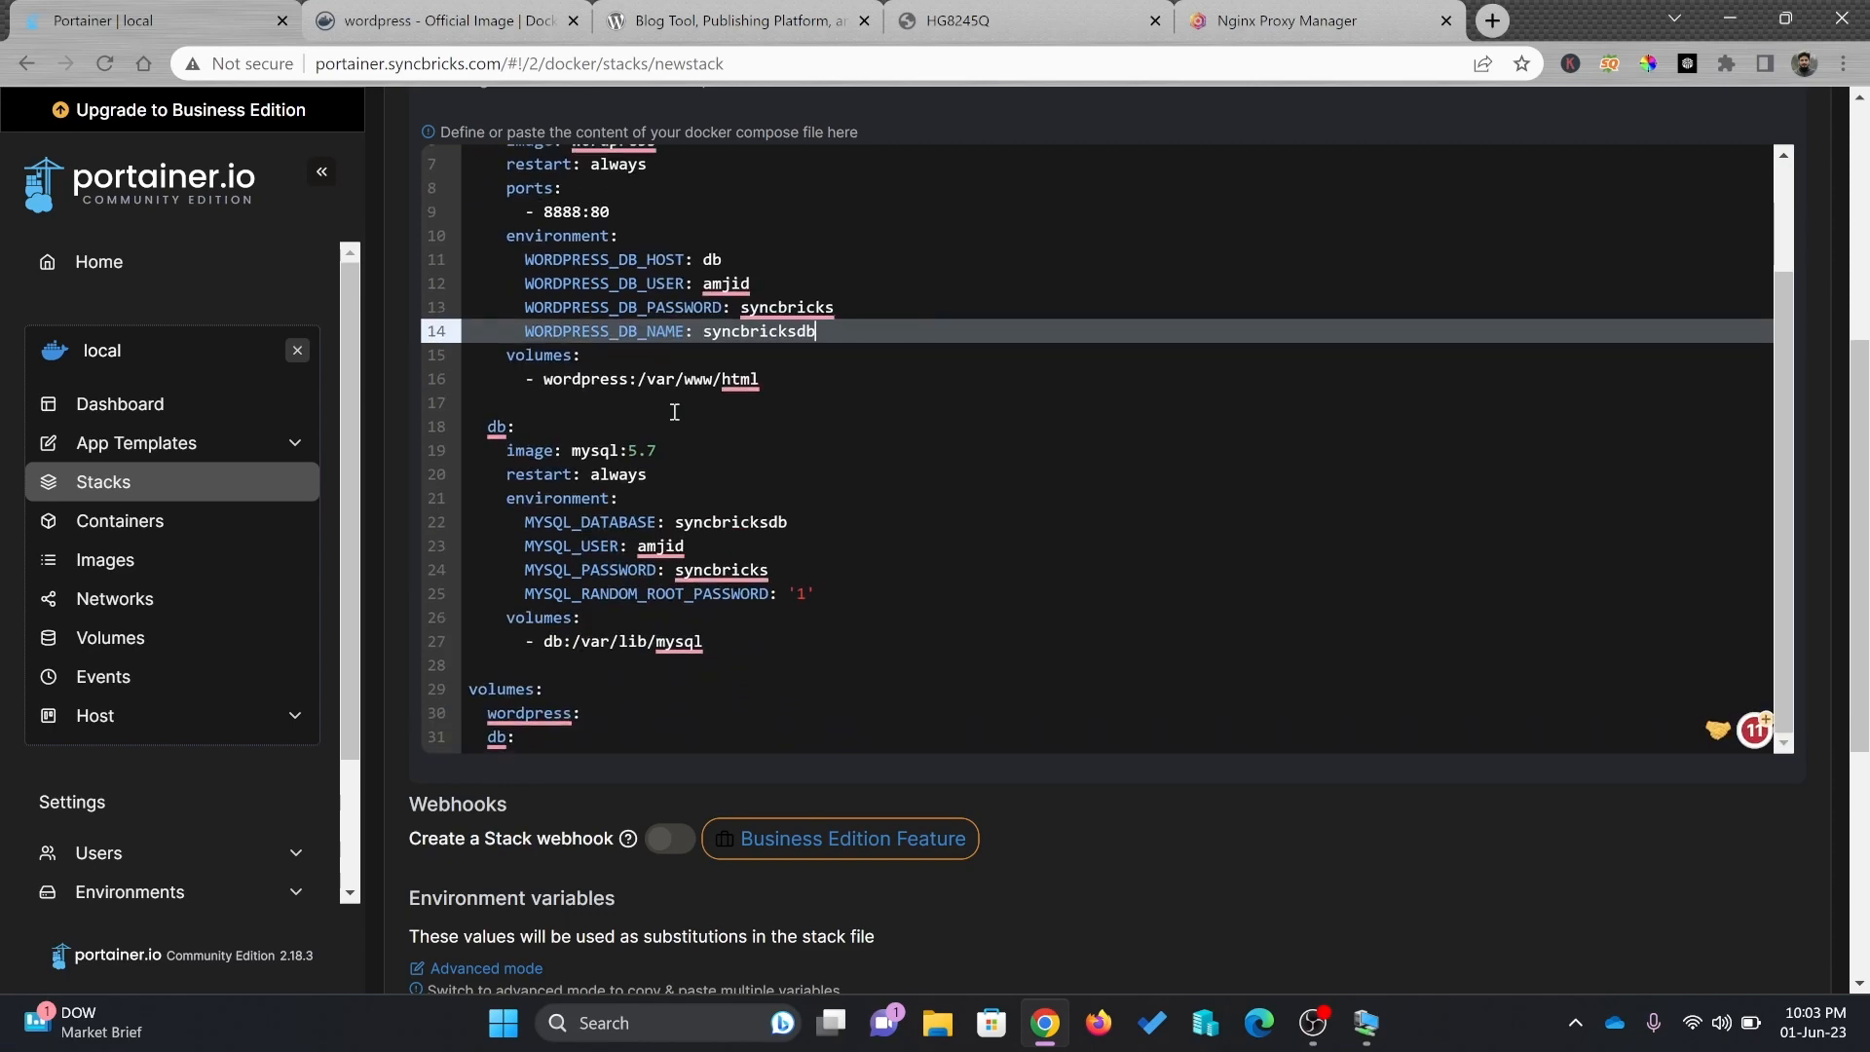
scroll(682, 438, "down", 3)
scroll(666, 745, "down", 2)
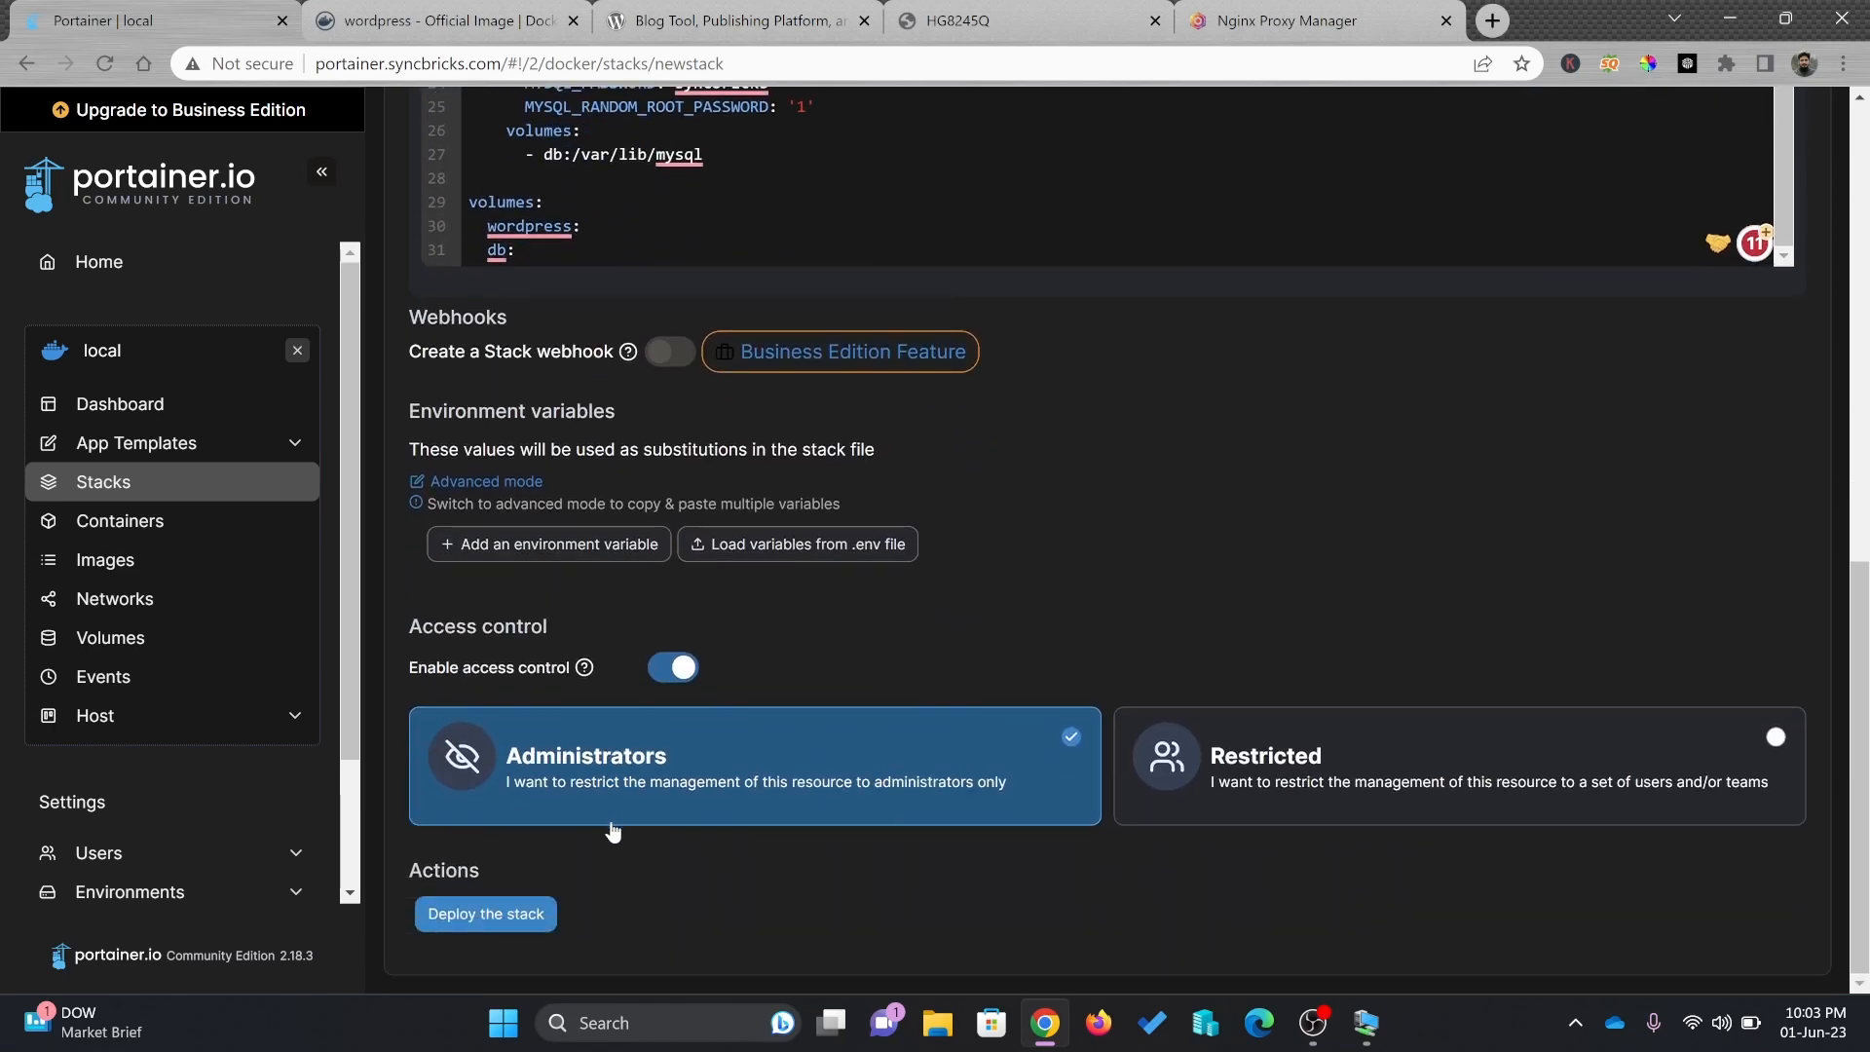
Deploy the stack and confirm the wordpress container publishes 8888:80 alongside the mysql:5.7 db container
left_click(465, 918)
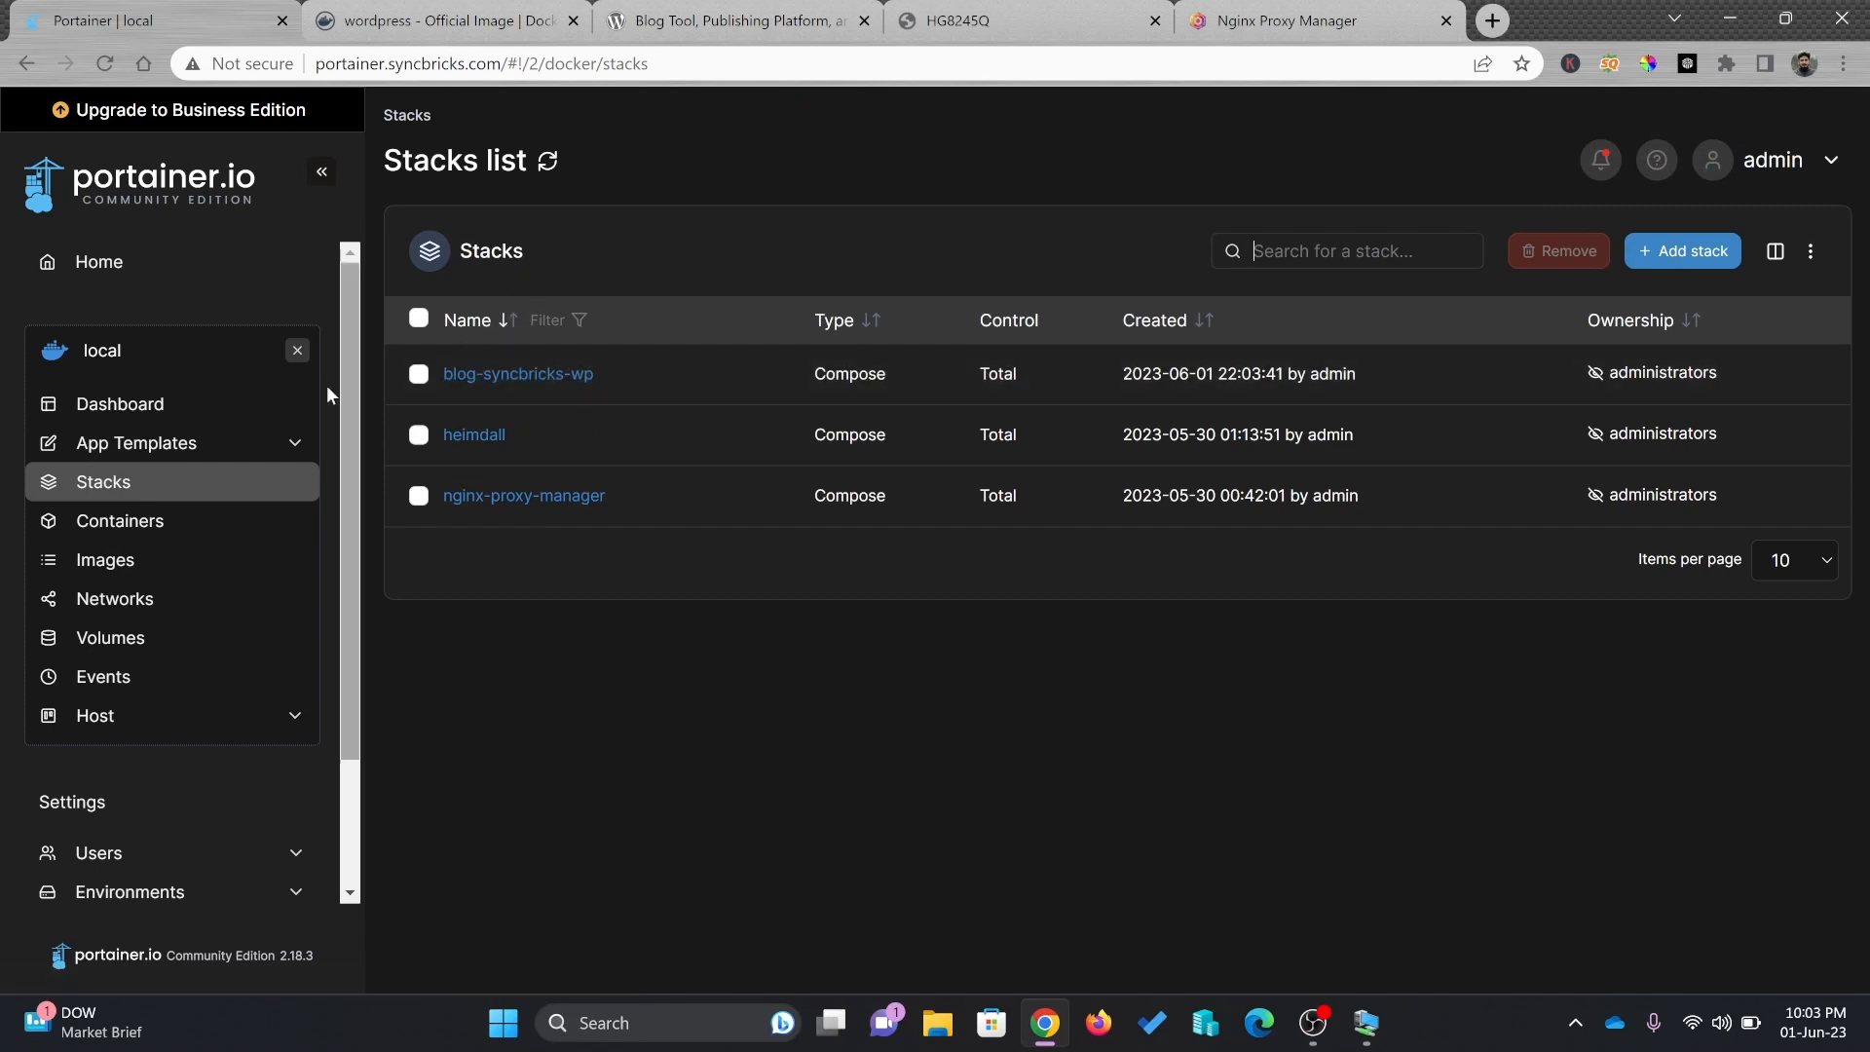
left_click(133, 526)
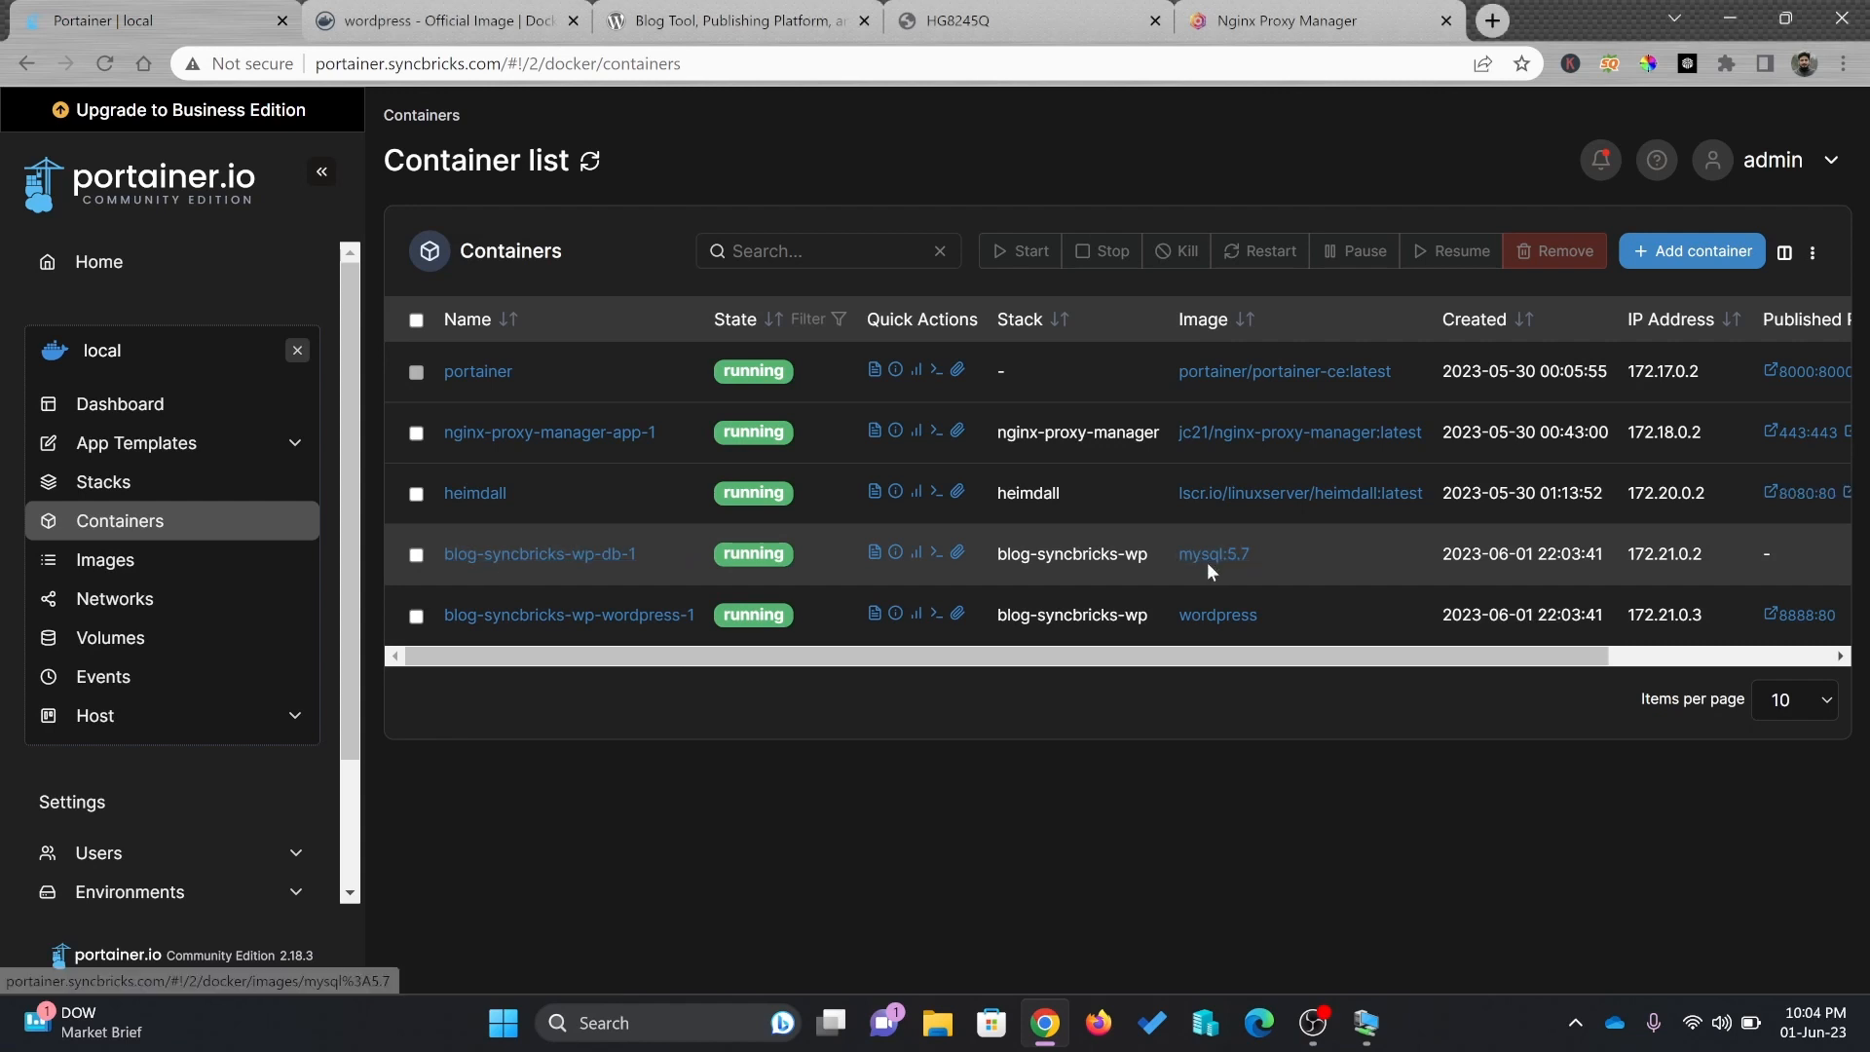
left_click_drag(1289, 663, 1676, 672)
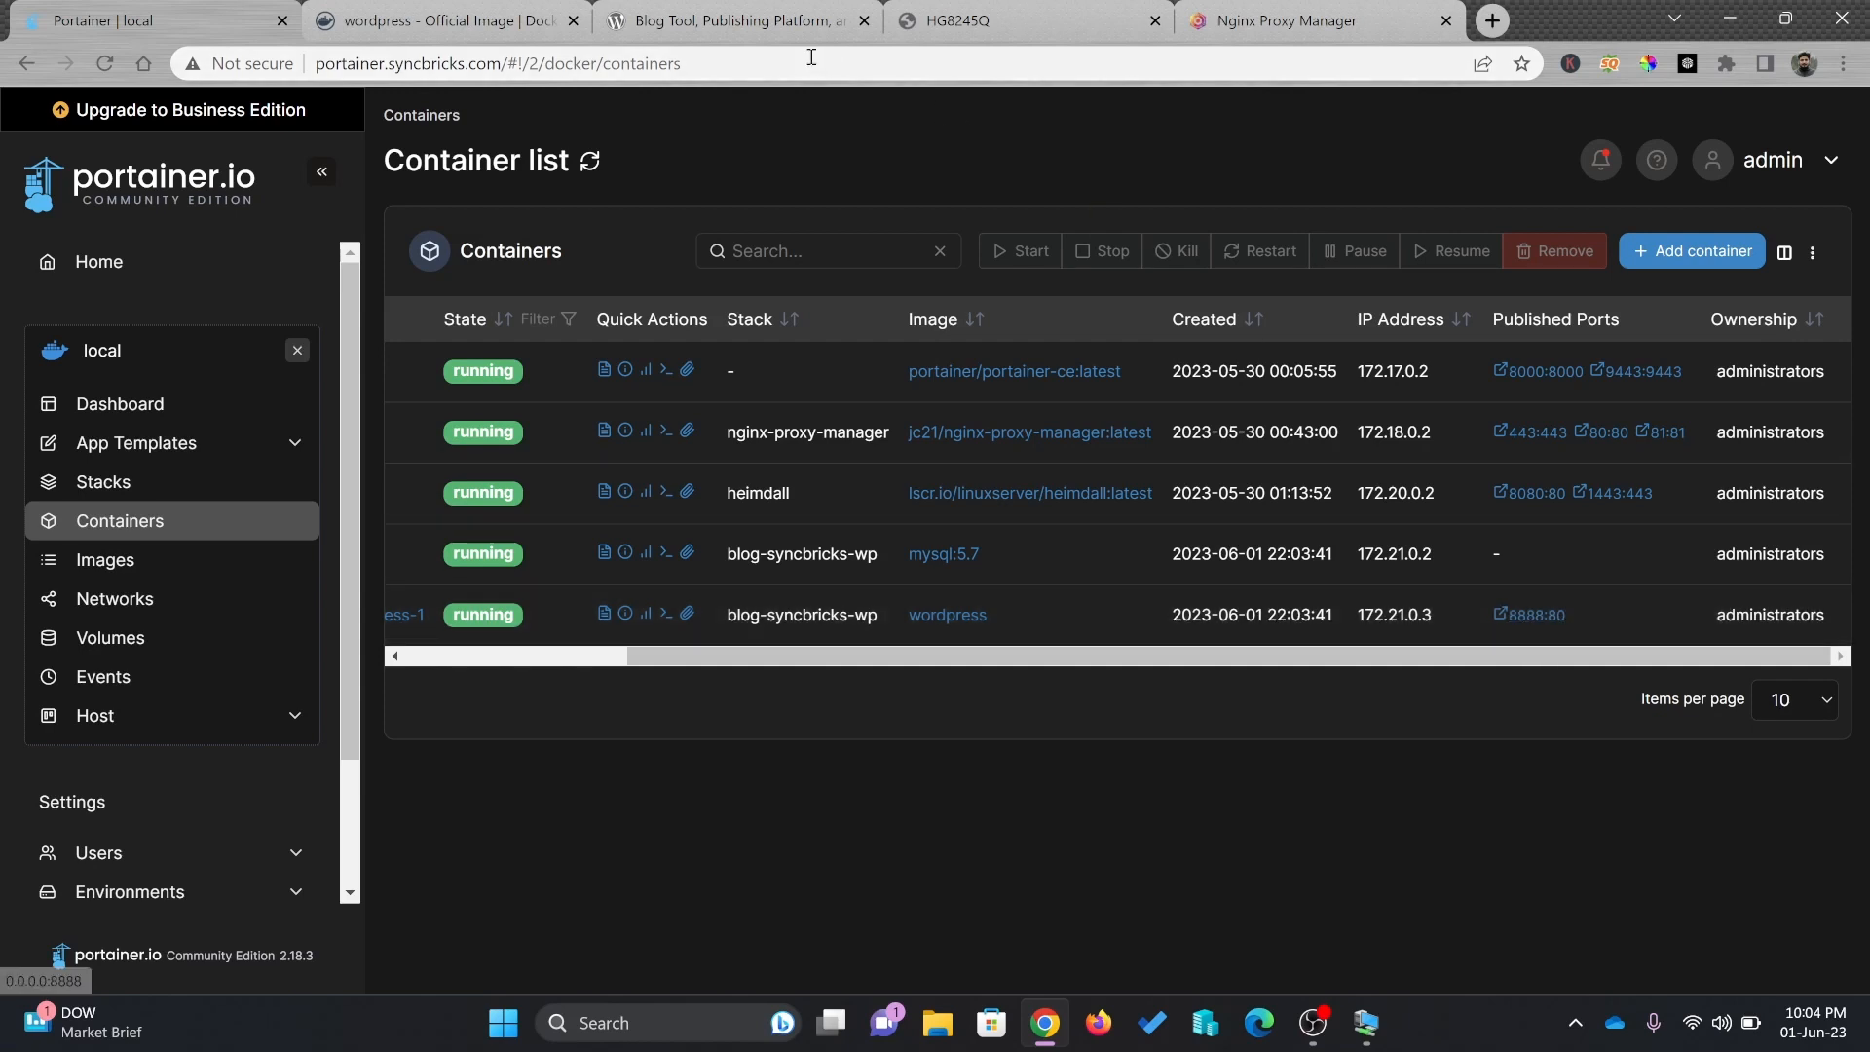
Open blog.syncbricks.com from the Nginx Proxy Manager proxy hosts list to reach the WordPress installer
left_click(1489, 21)
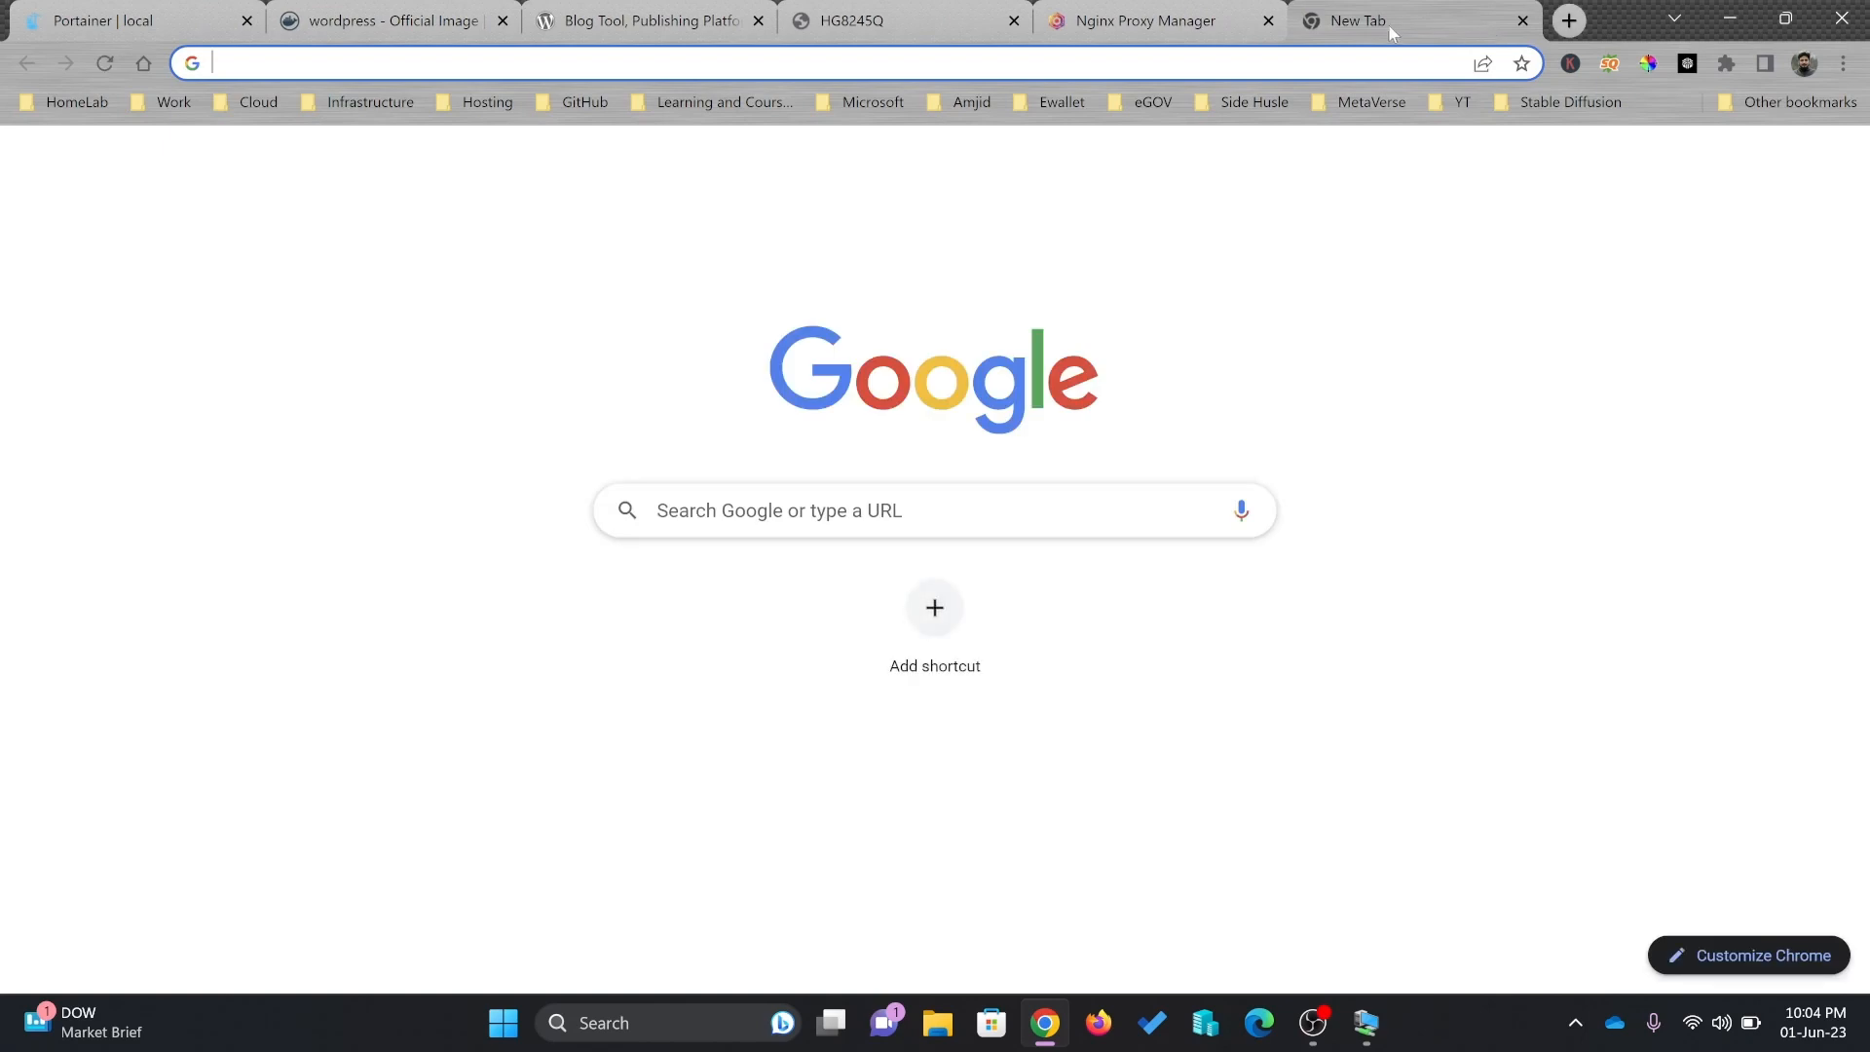
left_click(1212, 22)
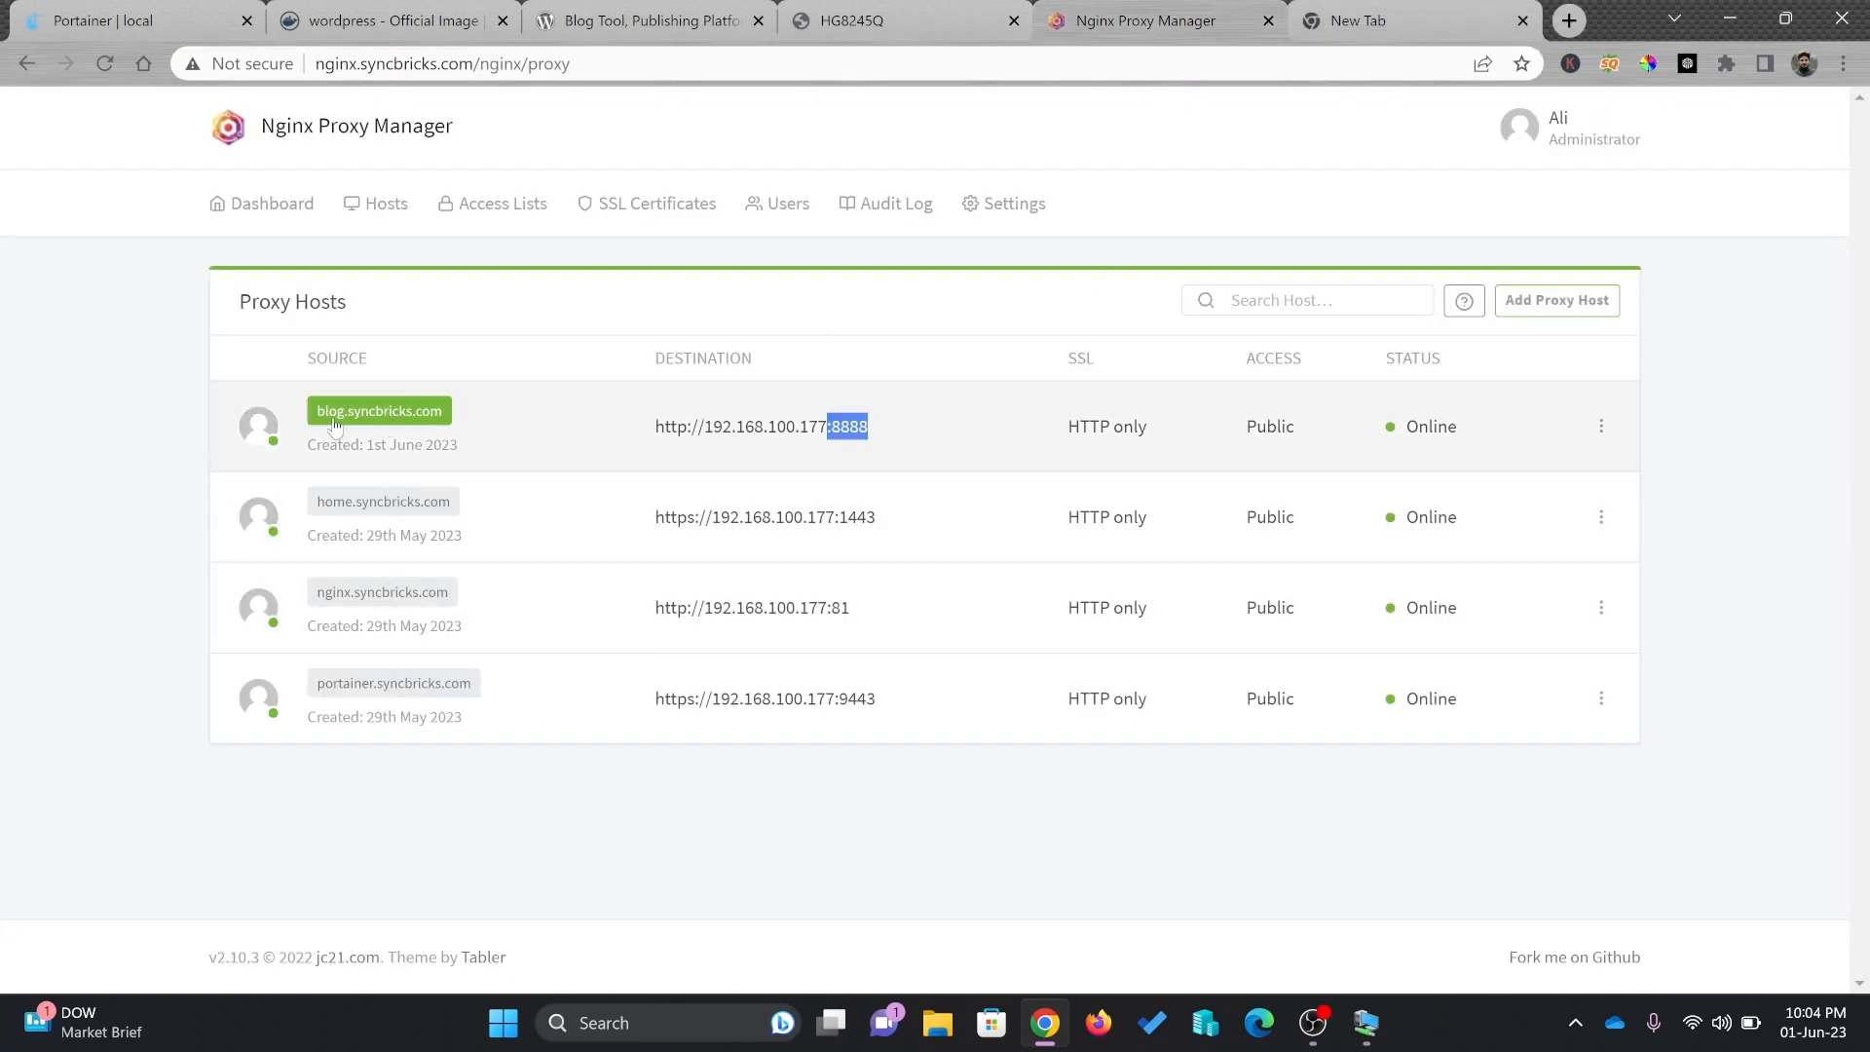
left_click(334, 426)
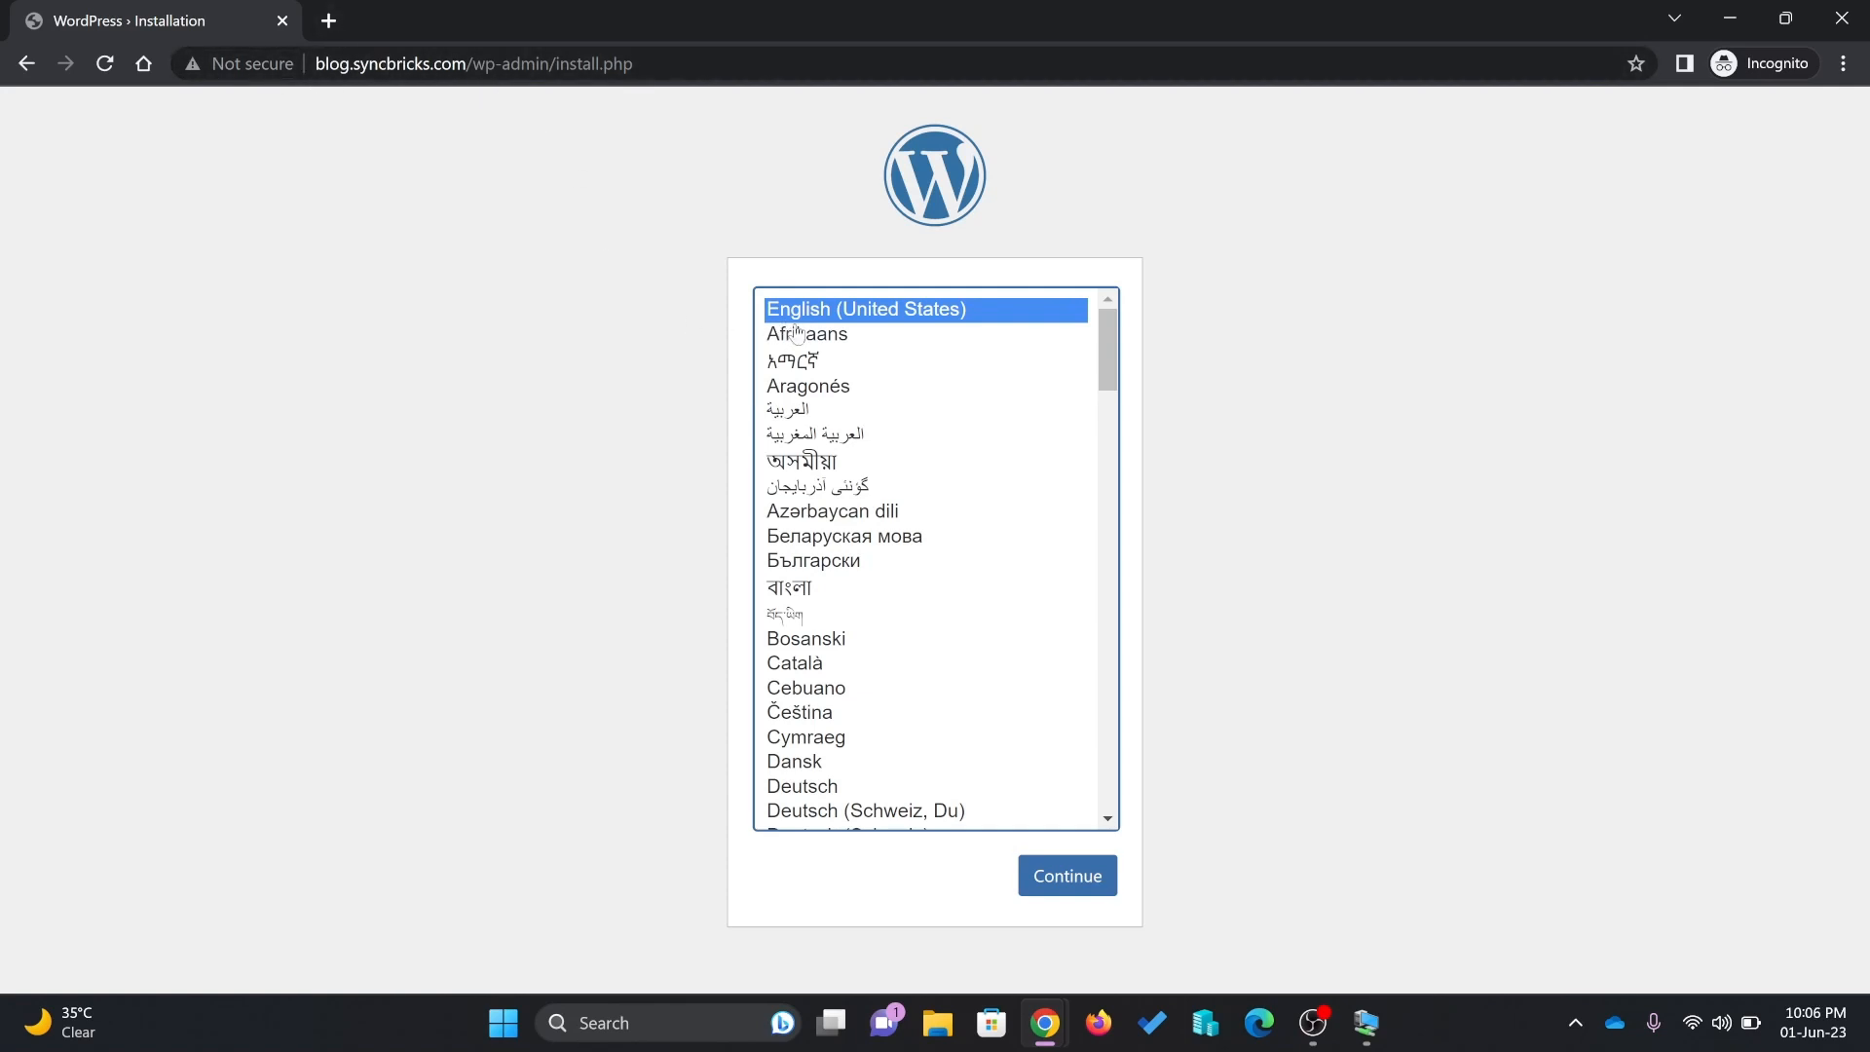
Install WordPress in English with site title 'Syncbricks Blog', an admin username, email and confirmed weak password
left_click(1043, 878)
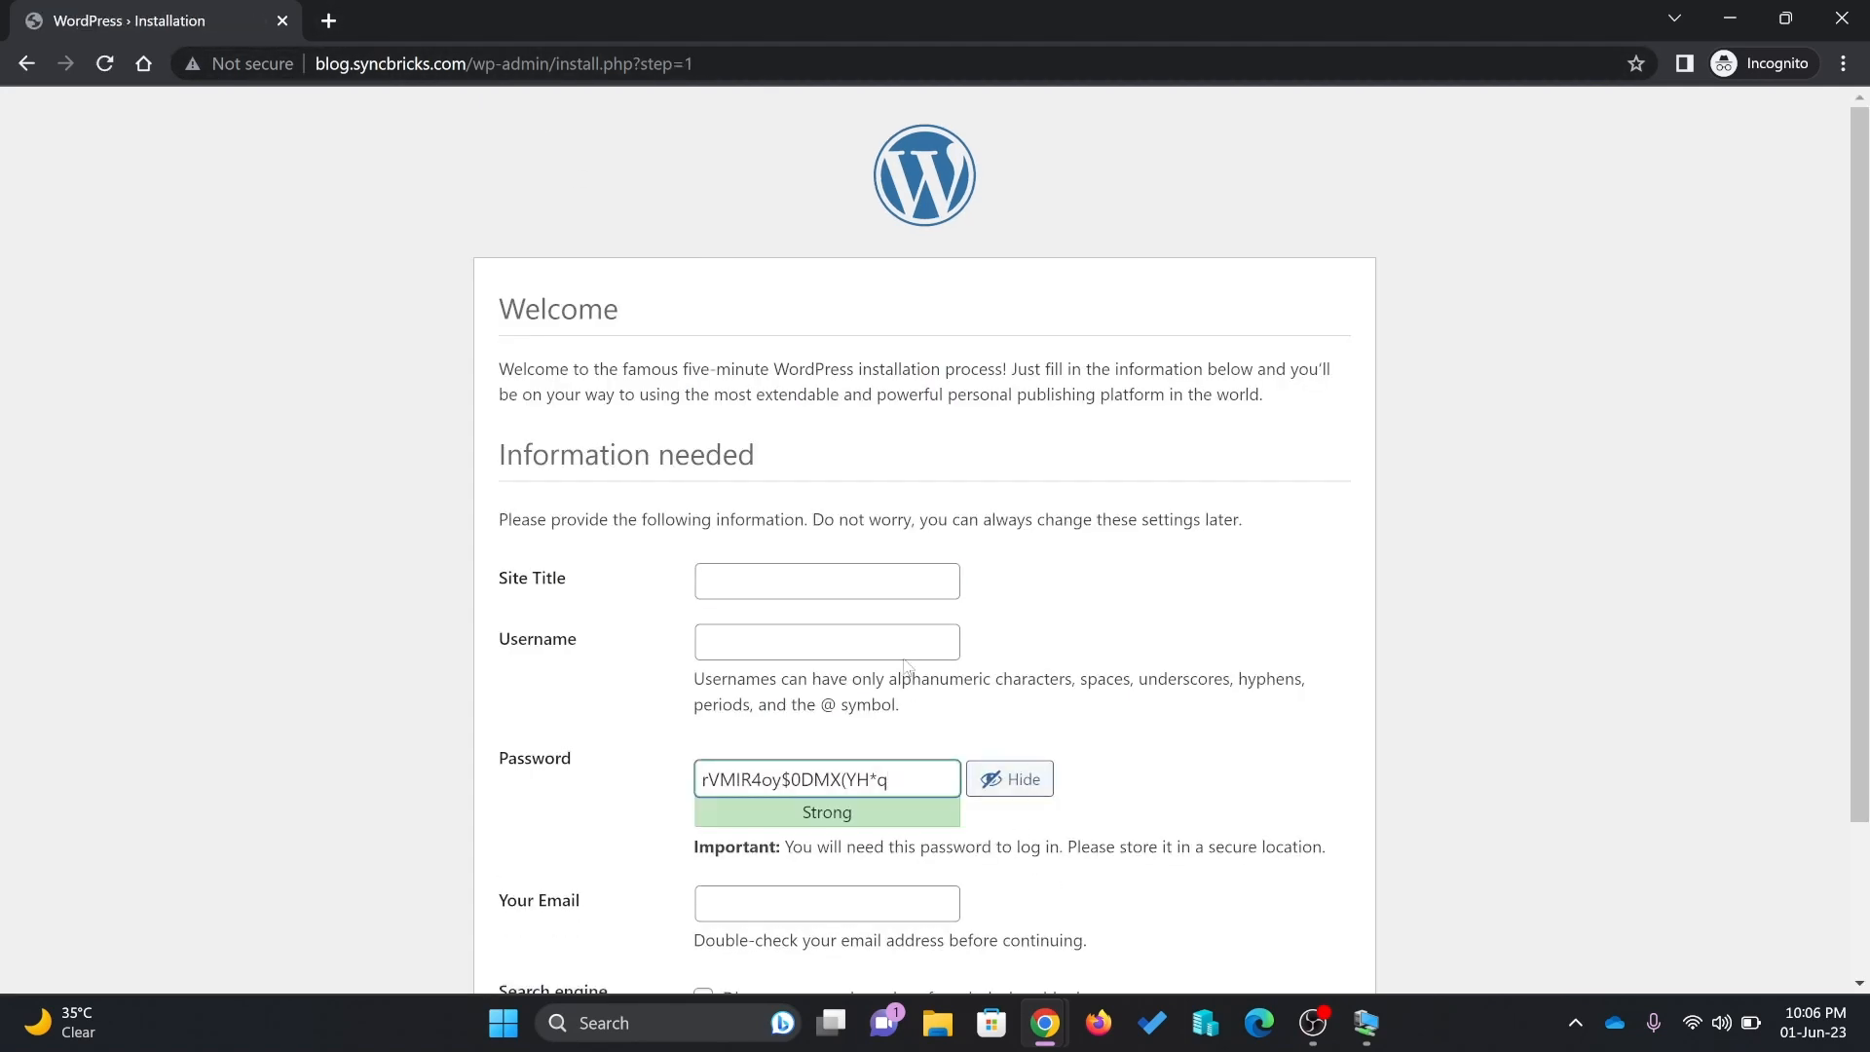
scroll(905, 665, "down", 2)
left_click(868, 374)
type("Syncbricks Blog")
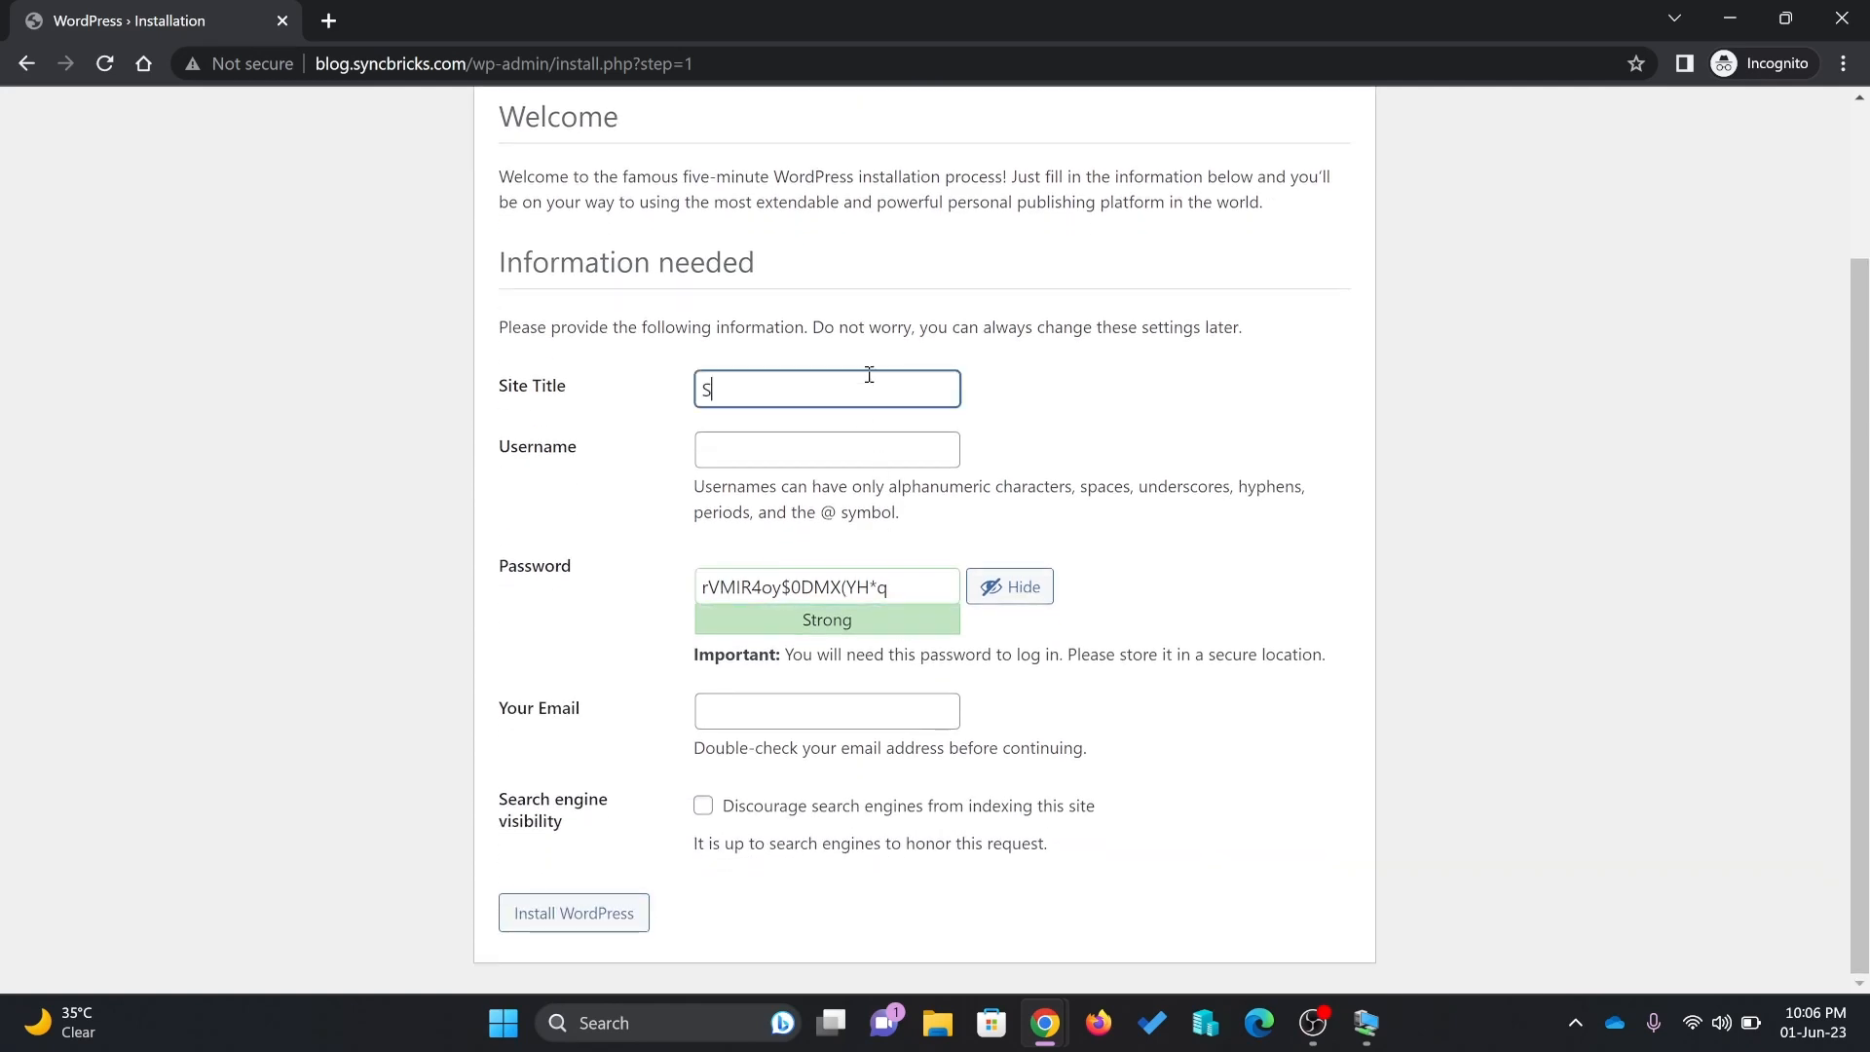
key("Tab")
type("amjid")
key("Tab")
type("syncbricks")
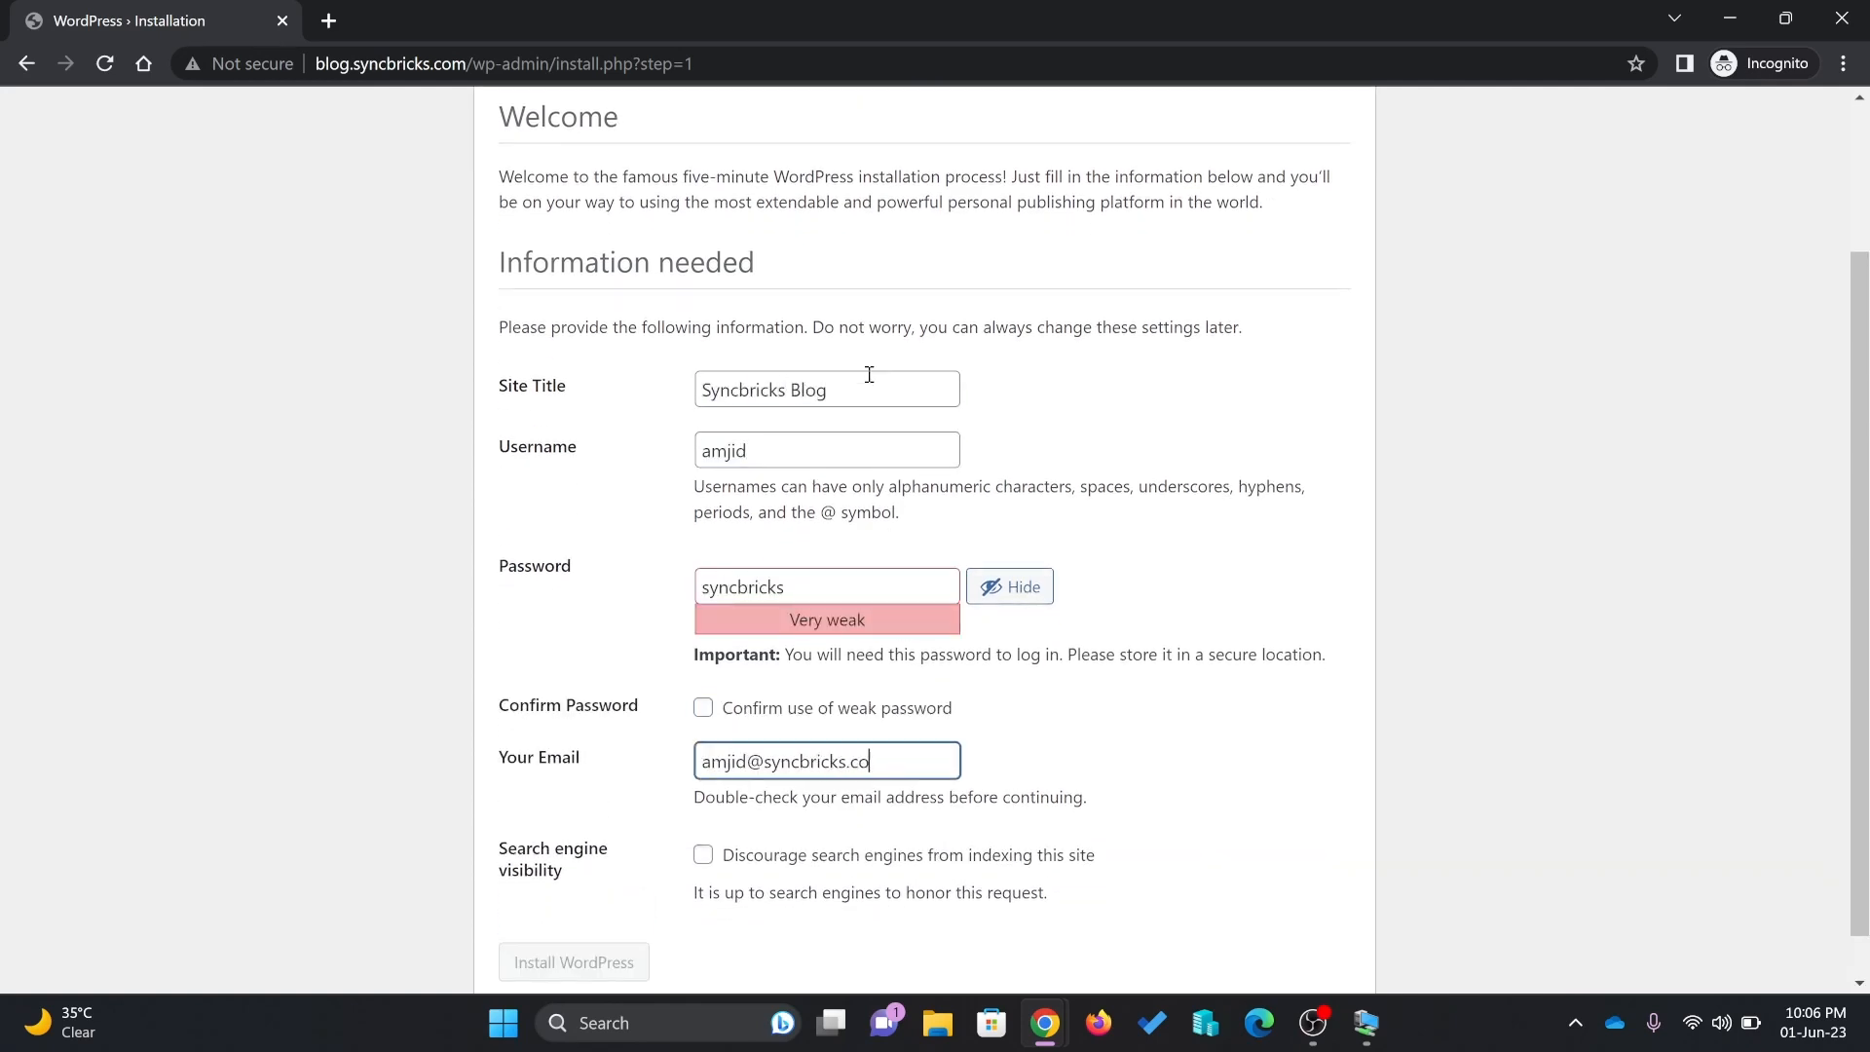
scroll(866, 448, "down", 1)
left_click(703, 658)
left_click(574, 912)
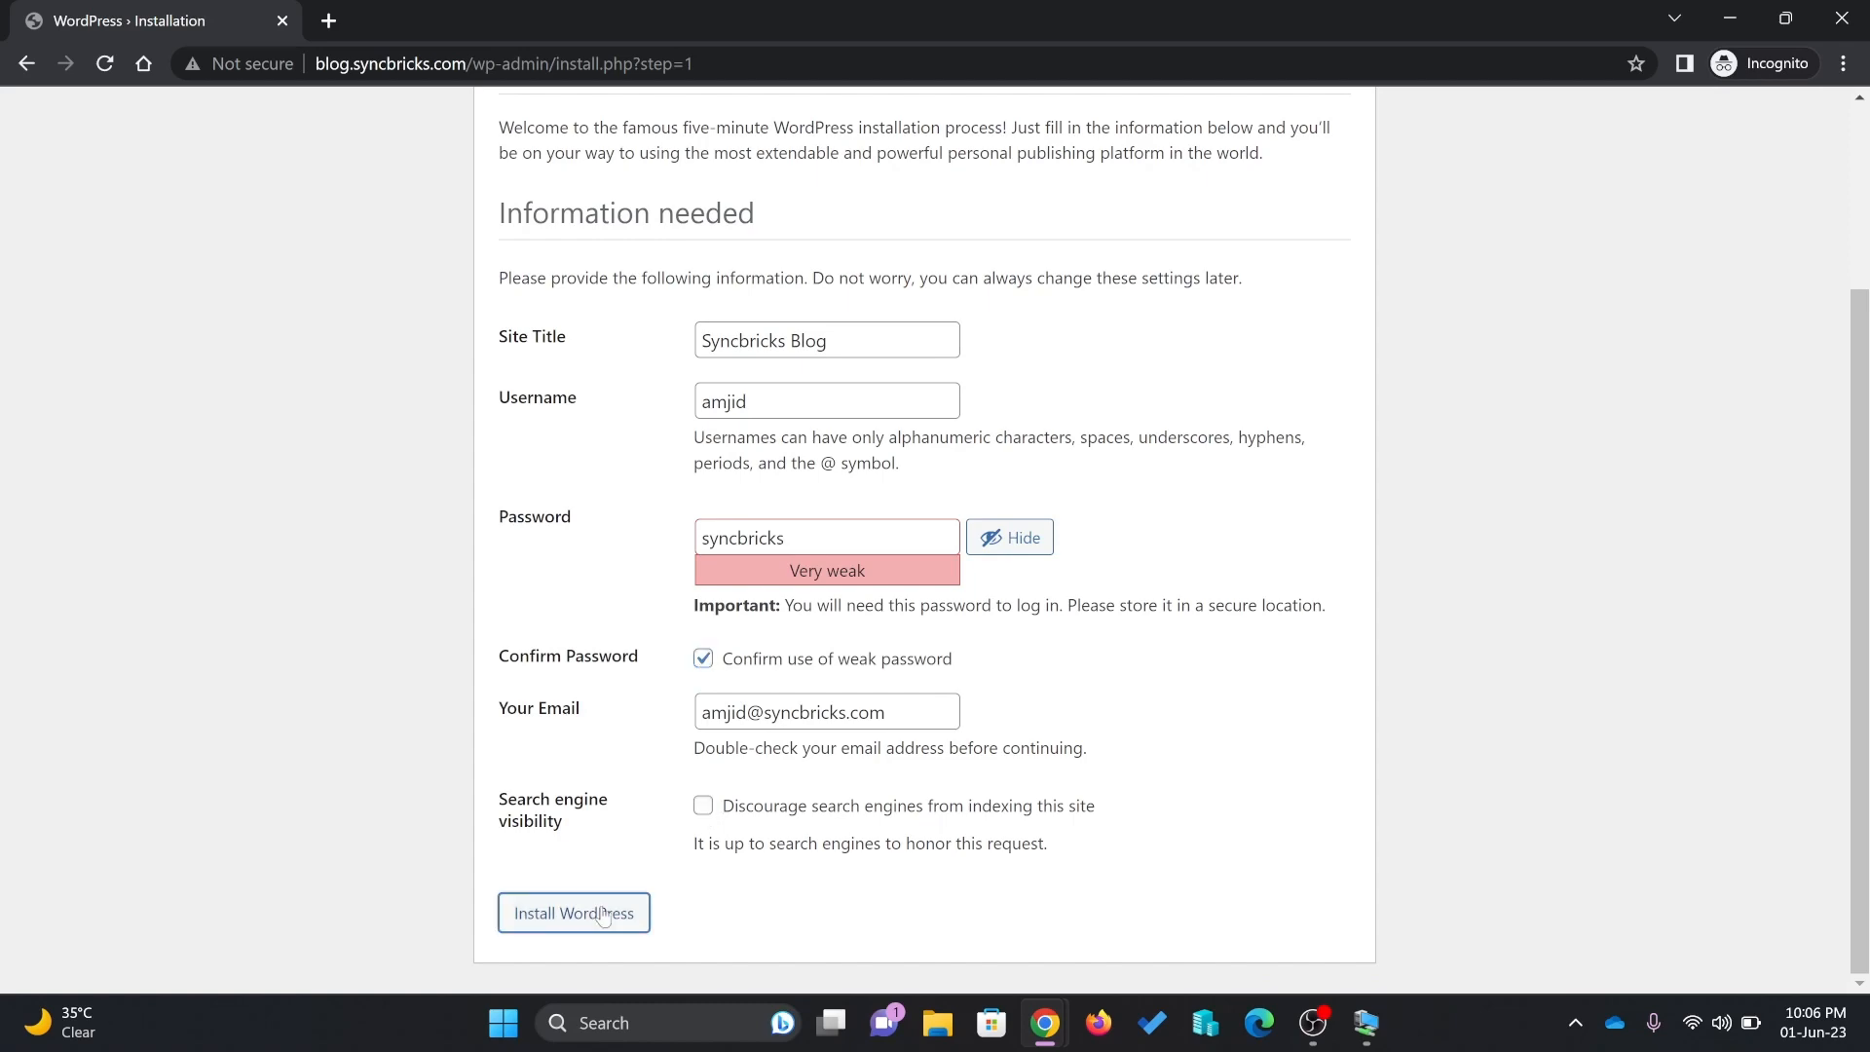
Log in to WordPress with the new admin username and password
left_click(546, 569)
type("amjid")
key("Tab")
type("syncbricks")
key("Return")
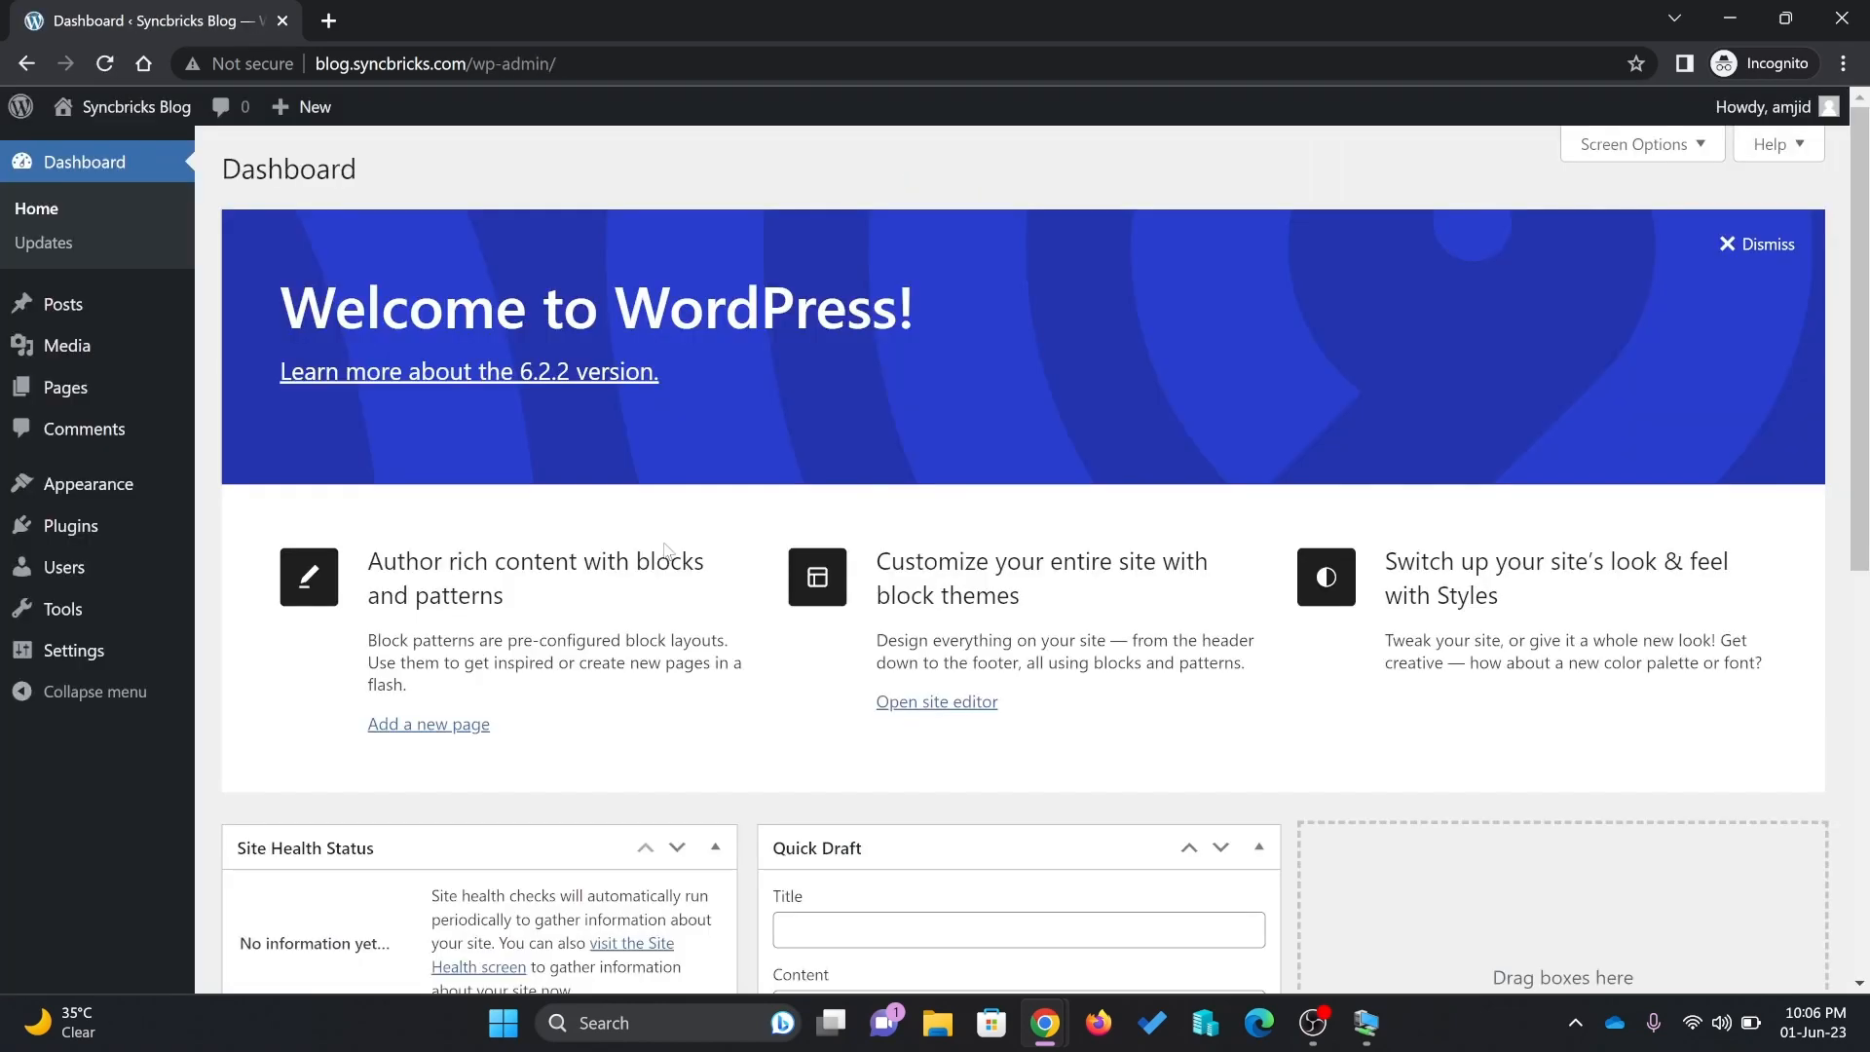
Dismiss the Welcome to WordPress panel and hide the Site Health Status dashboard widget
scroll(1104, 367, "down", 8)
scroll(1104, 366, "up", 8)
left_click(1753, 242)
left_click(1667, 148)
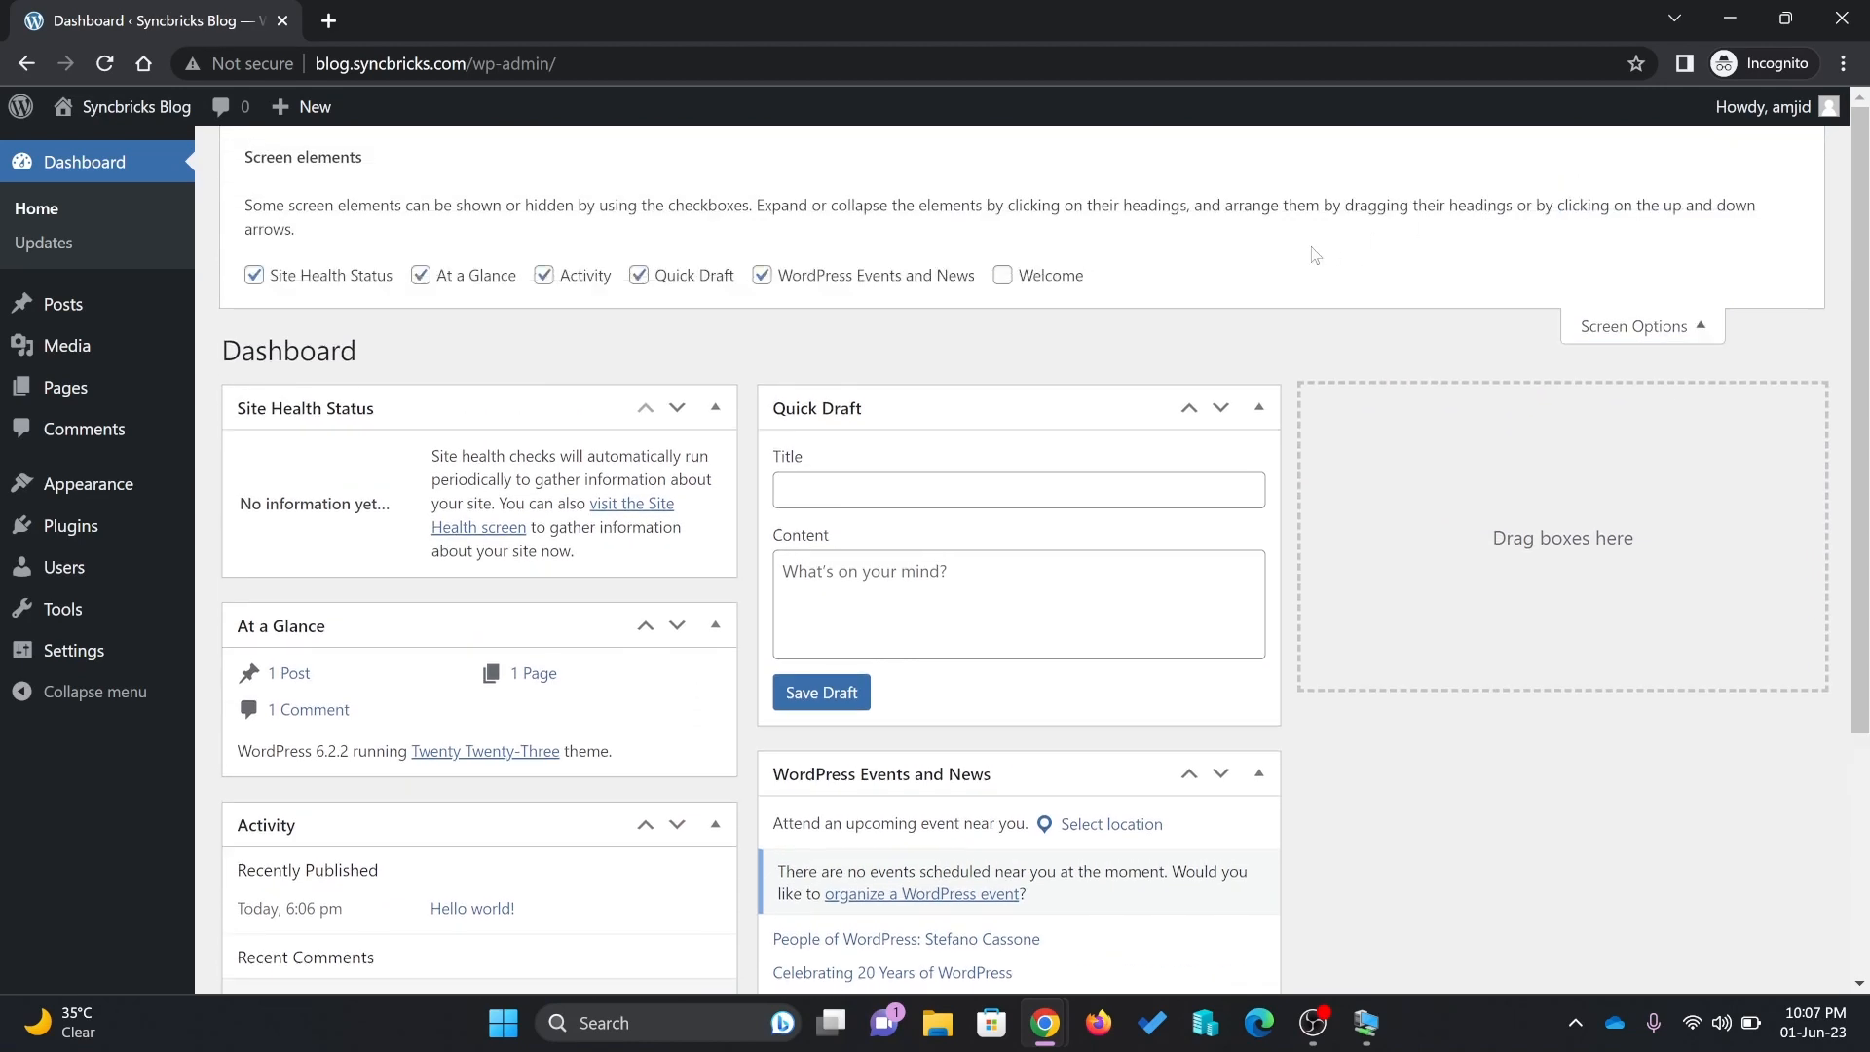
left_click(366, 277)
Show Site Health Status and hide the At a Glance, Activity, Quick Draft and Events dashboard widgets
left_click(420, 276)
left_click(253, 275)
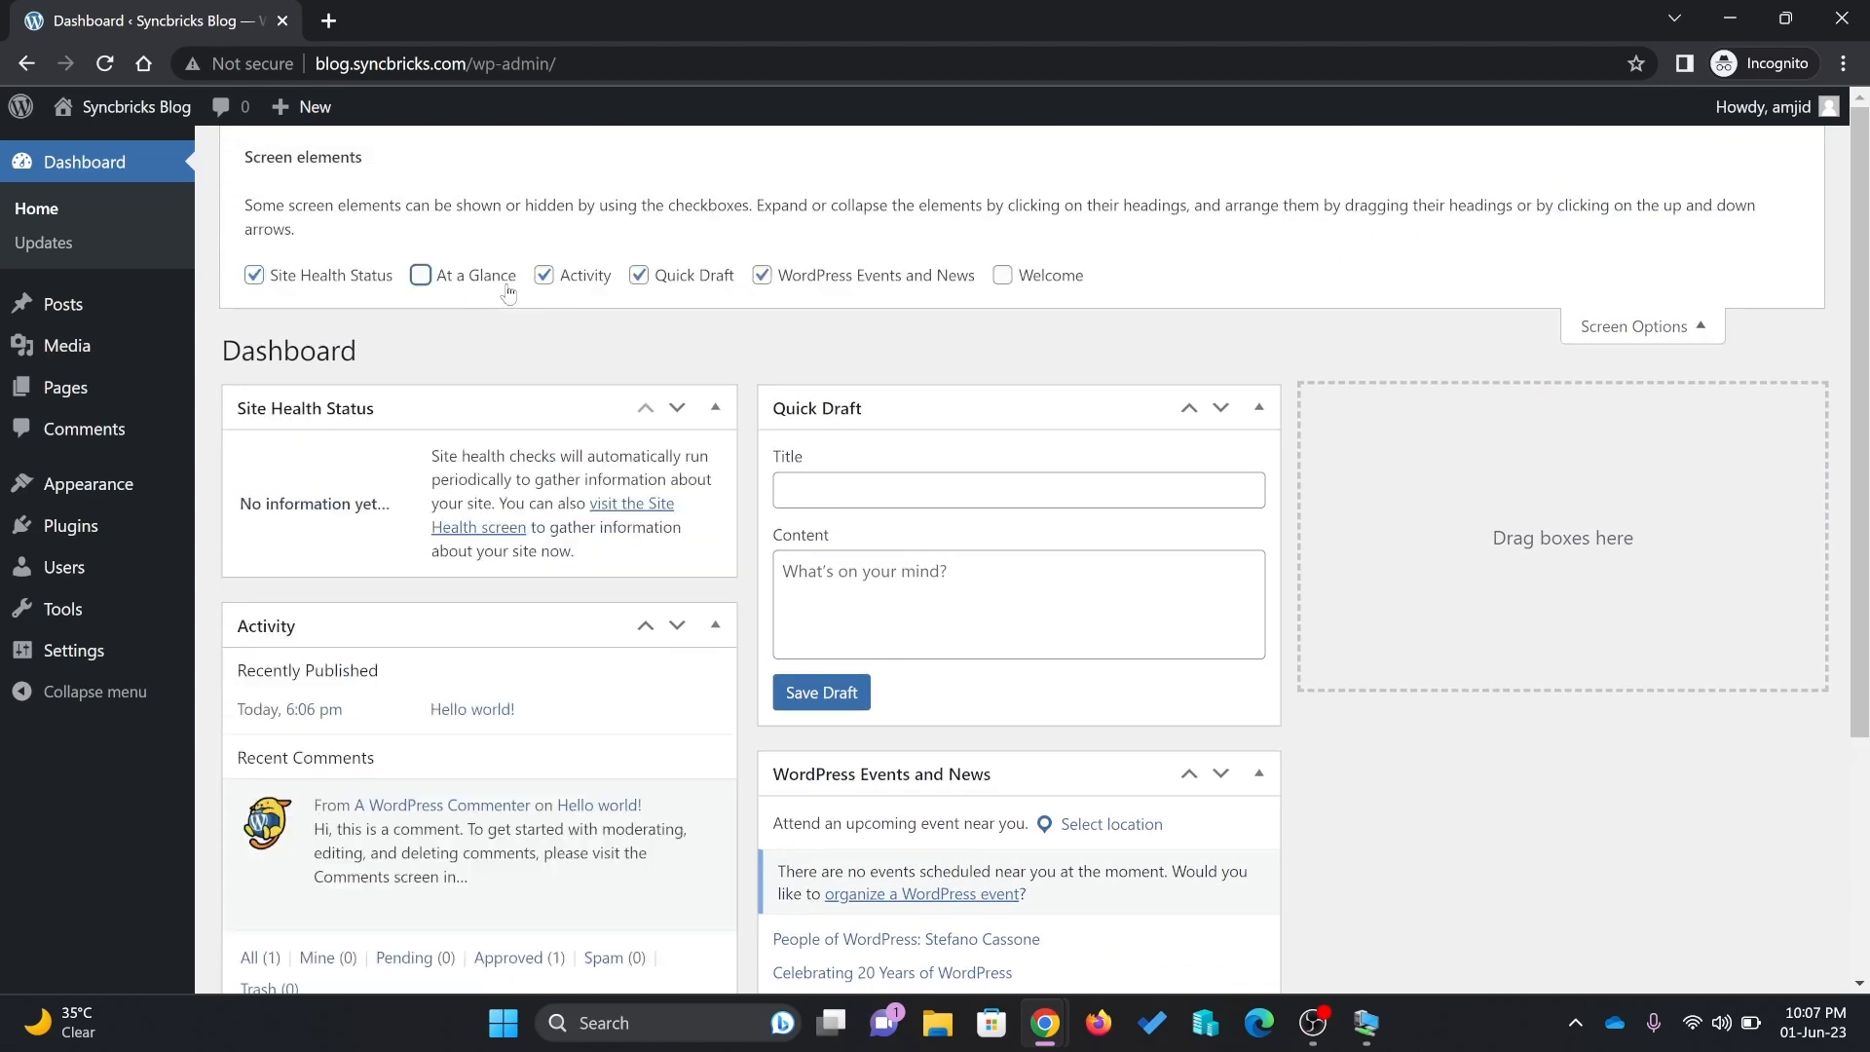
left_click(544, 276)
left_click(639, 275)
left_click(761, 275)
Open the posts list and load the blog.syncbricks.com front page in a new tab
left_click(63, 303)
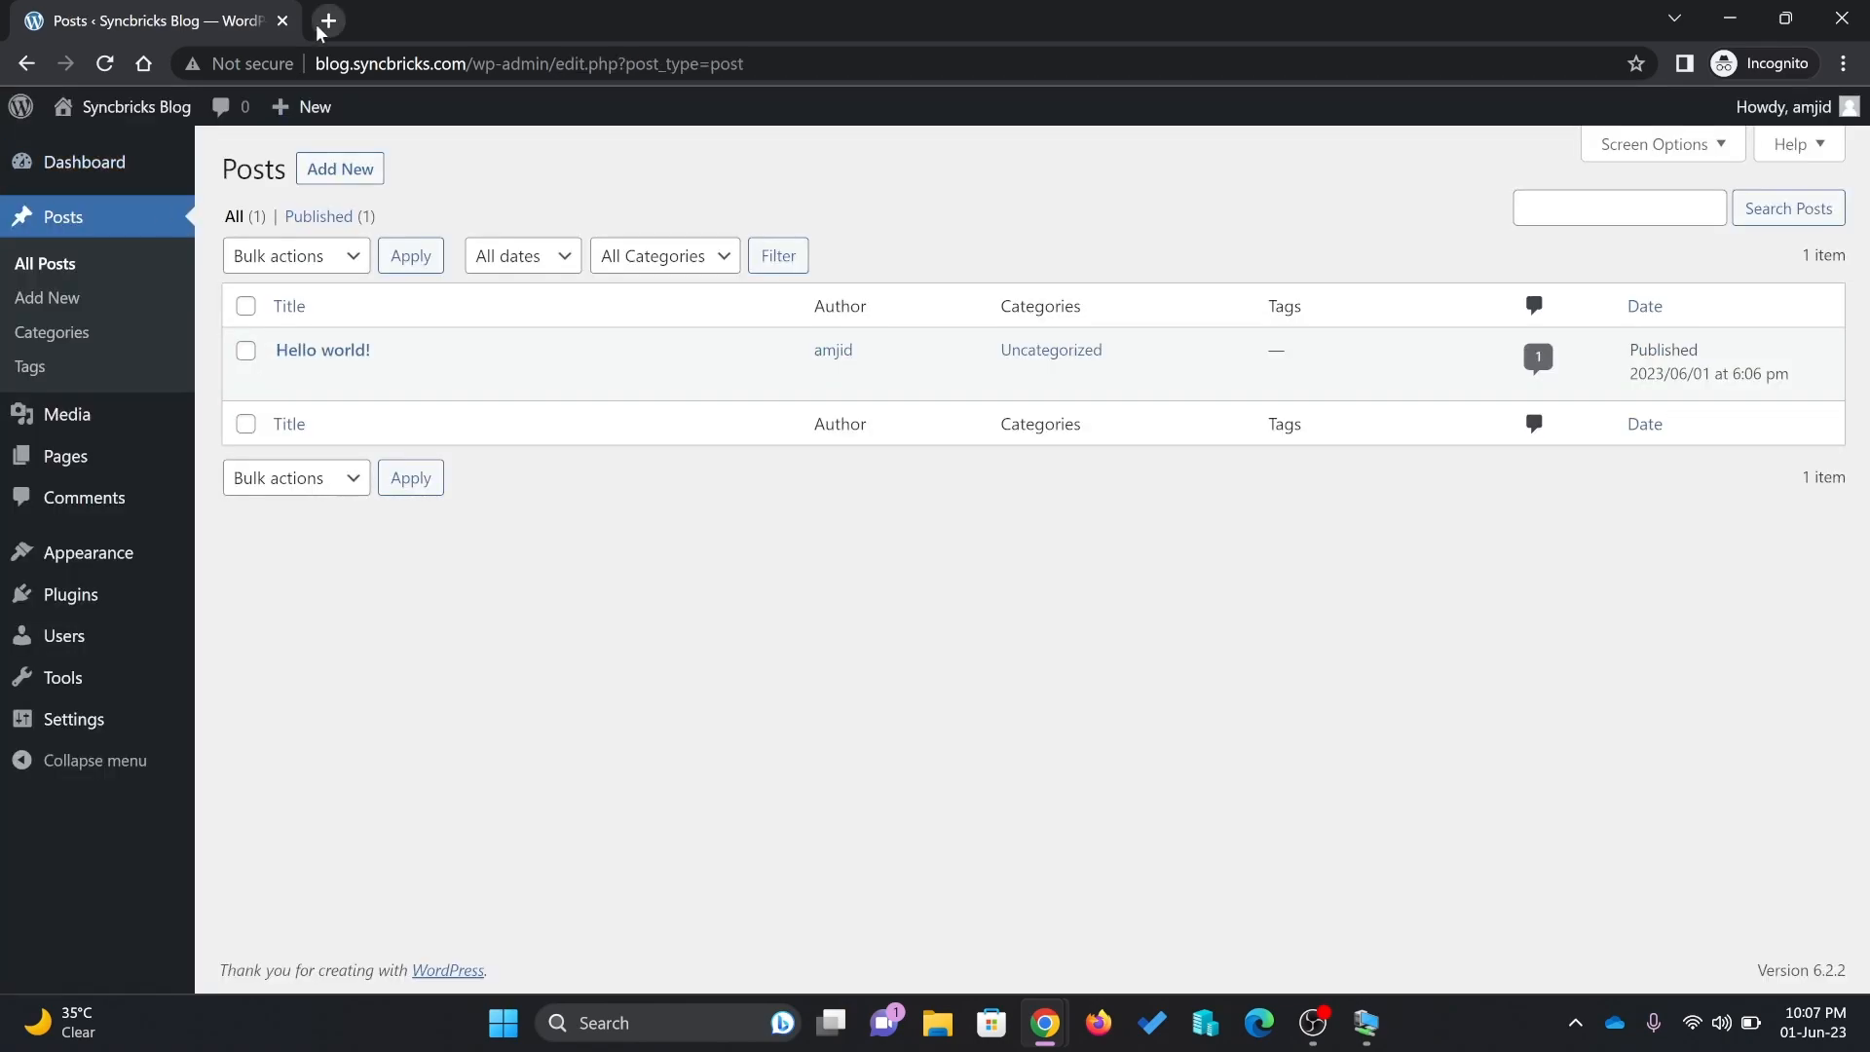
left_click(328, 21)
type("blog.syncbricks.com/")
key("Return")
scroll(612, 686, "down", 5)
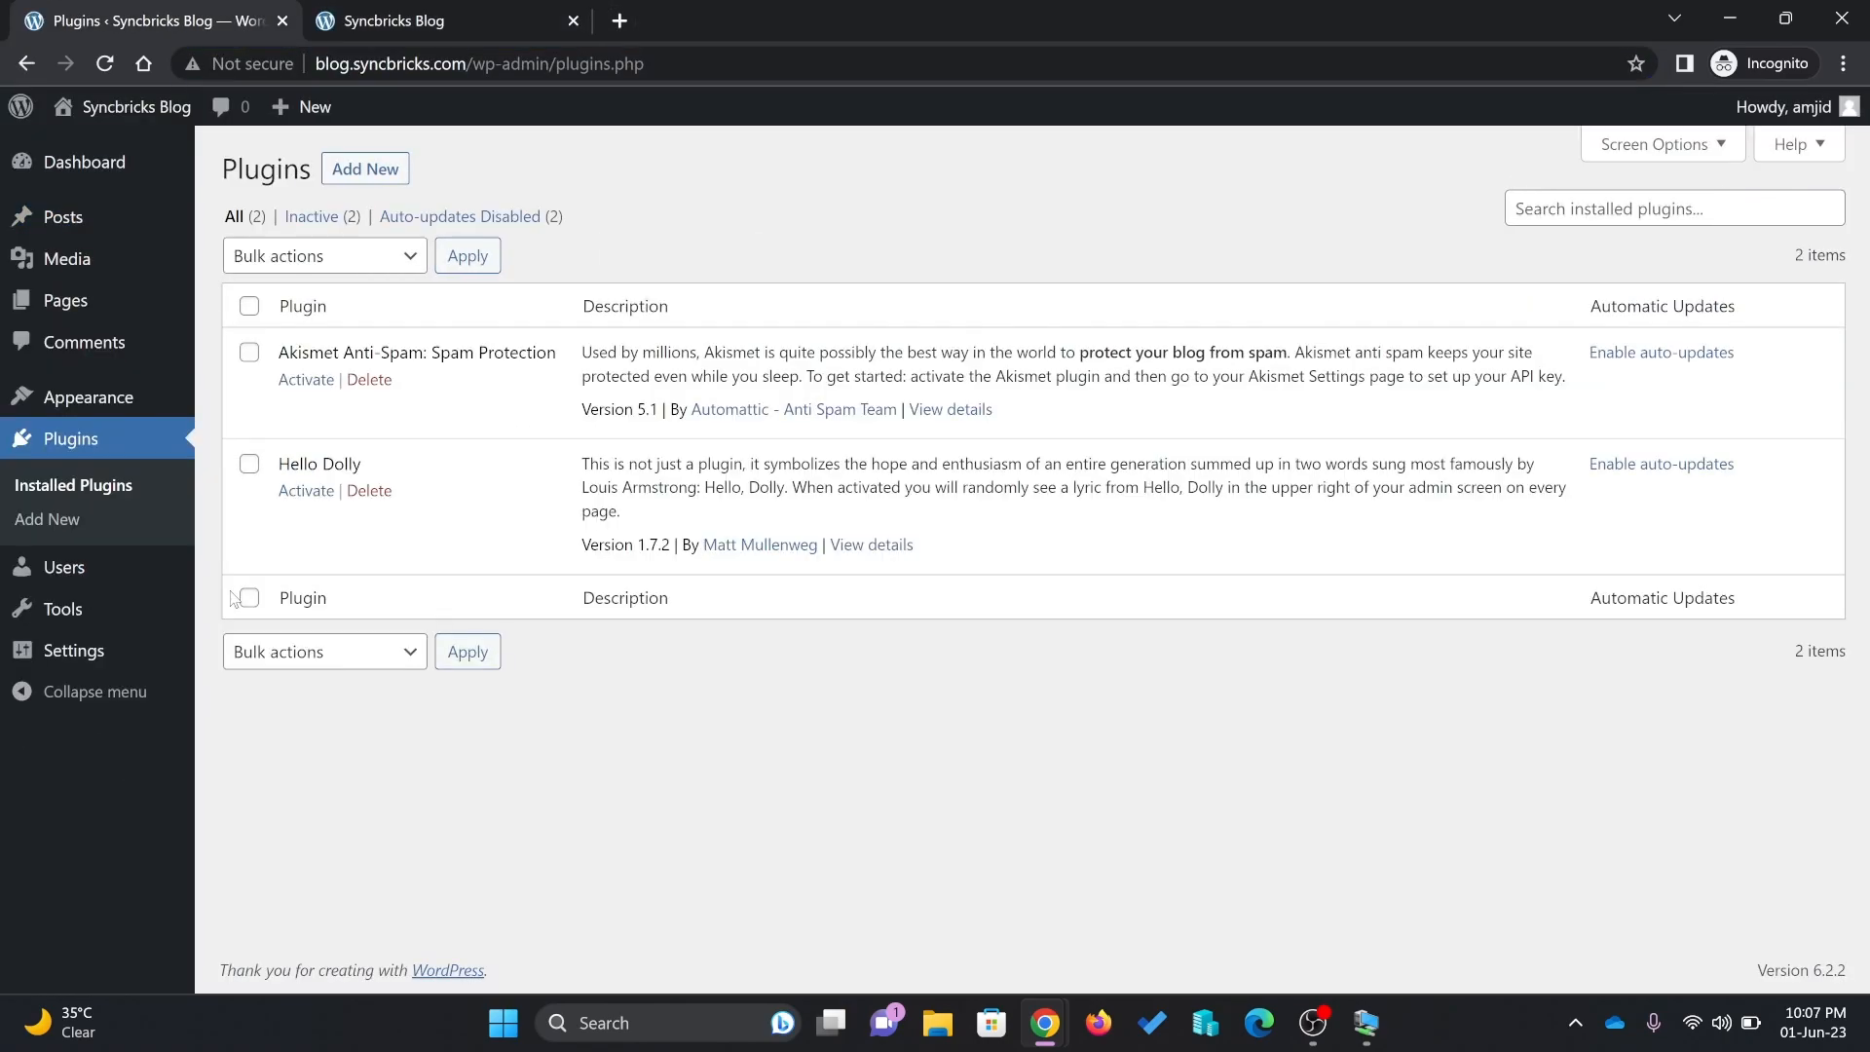
Search plugins for 'eleme', then install and activate Elementor Website Builder
left_click(365, 173)
left_click(1518, 248)
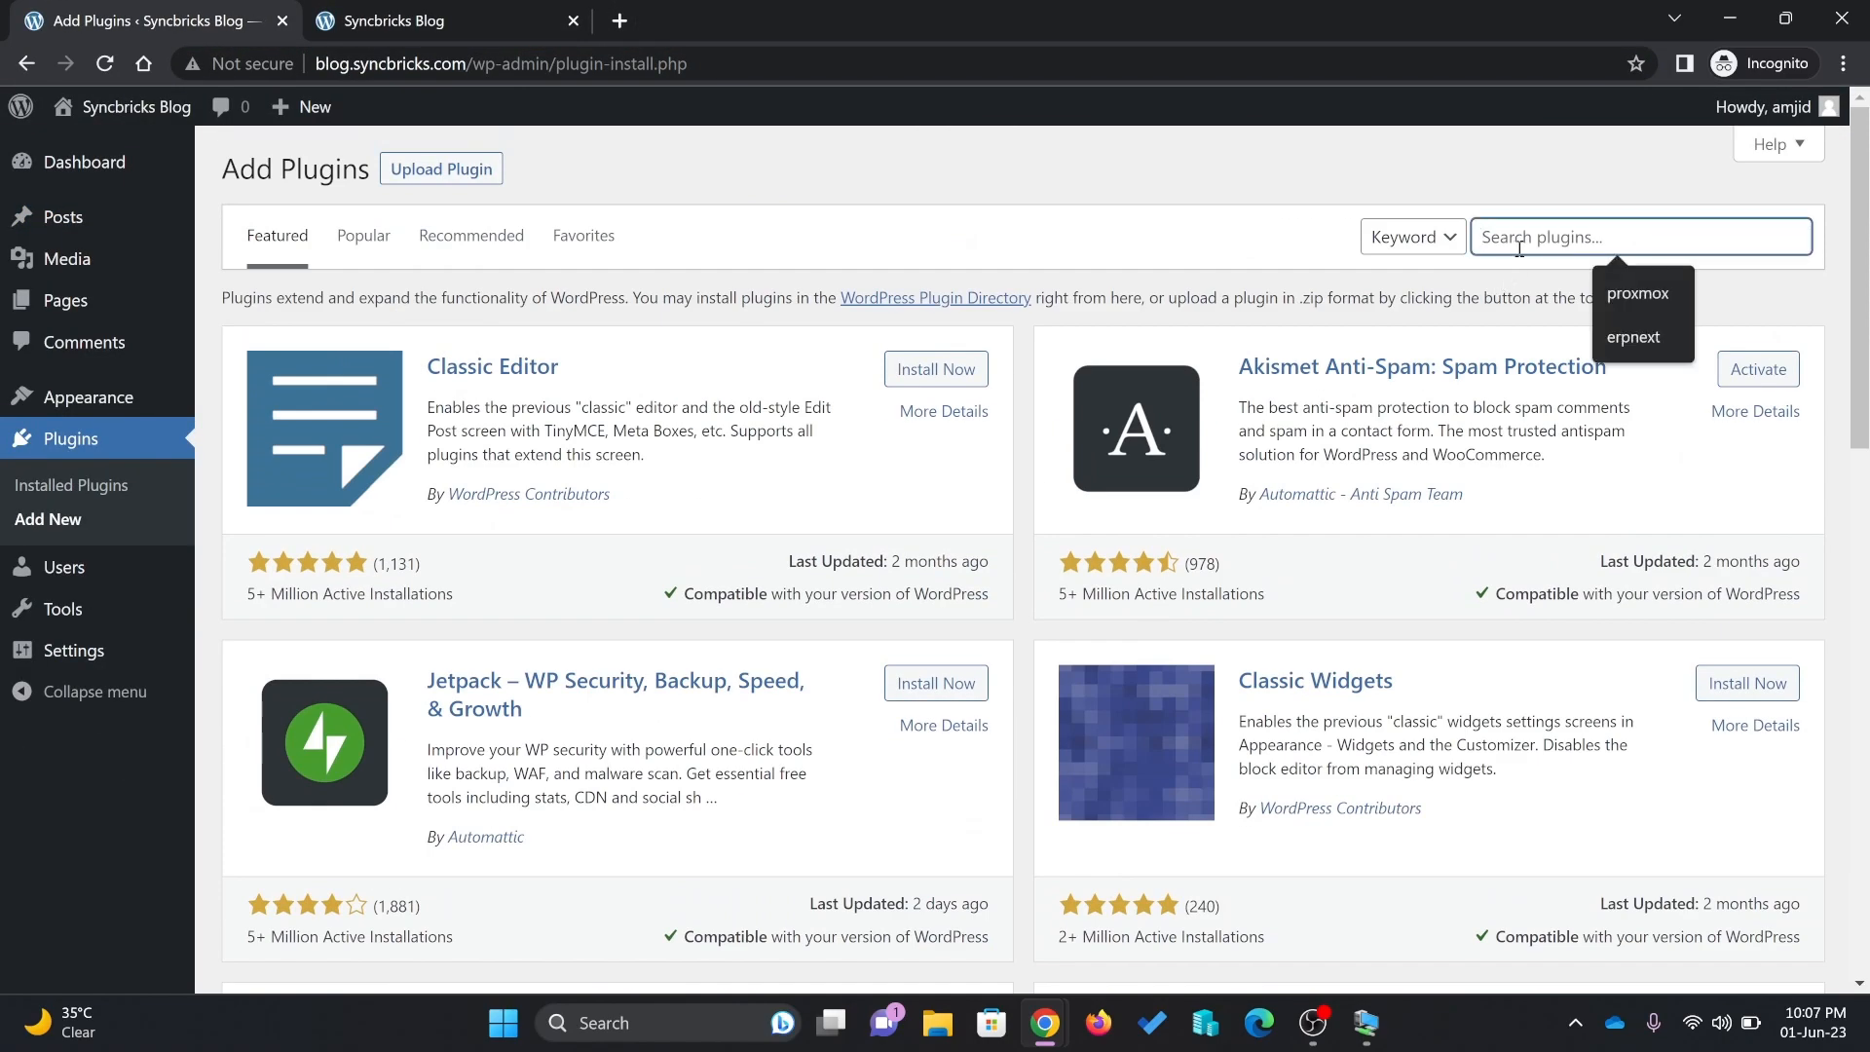
type("elementor")
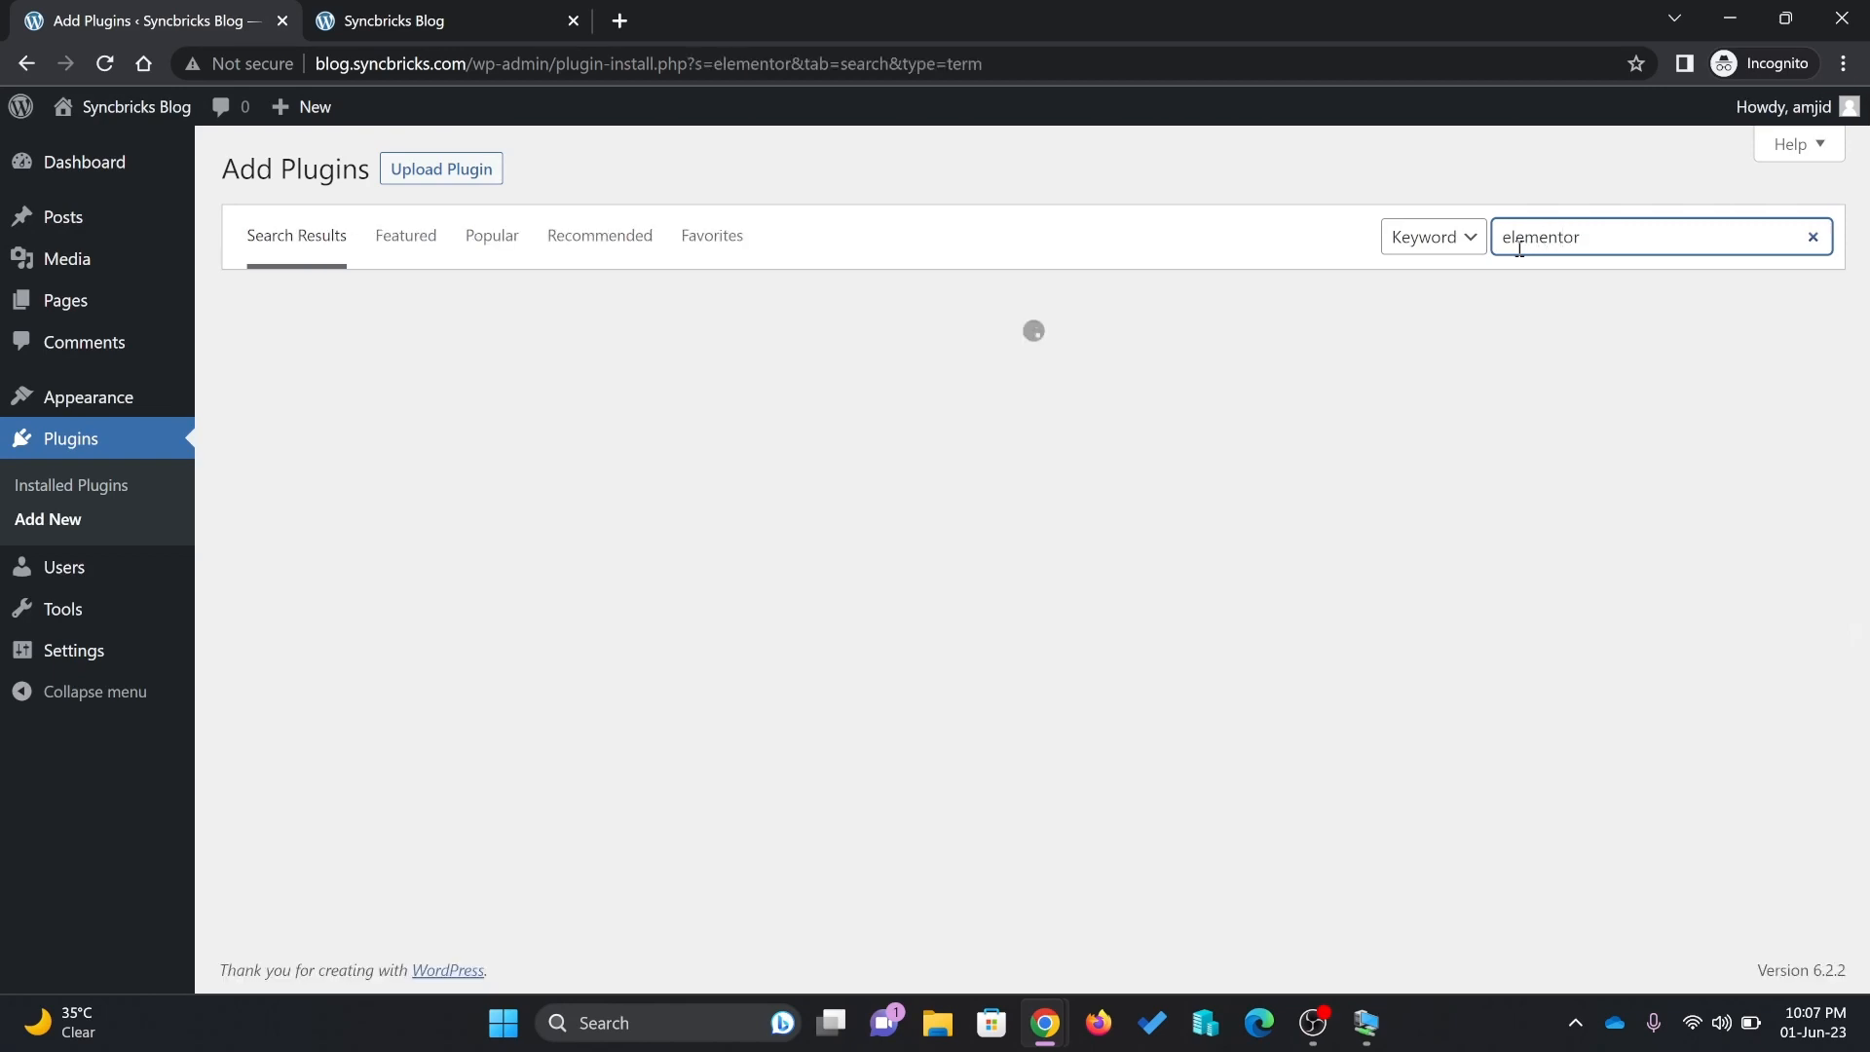
left_click(934, 380)
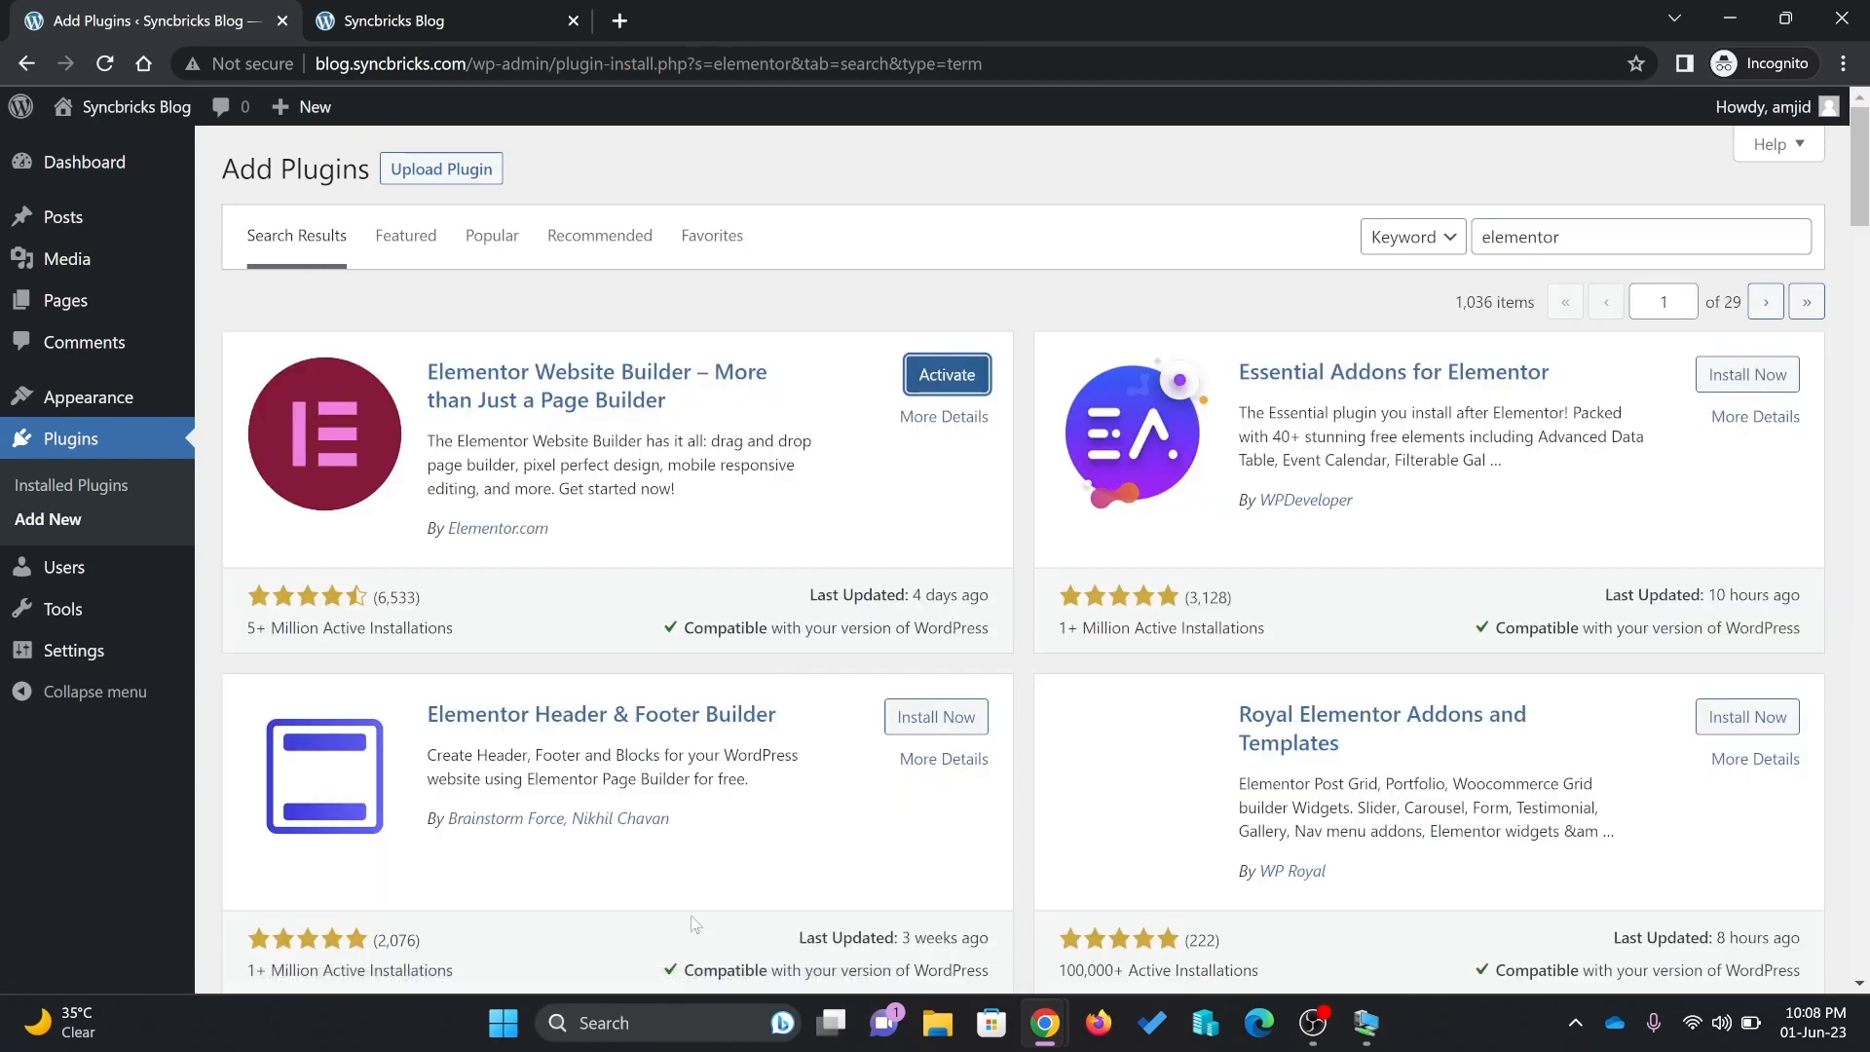
left_click(925, 380)
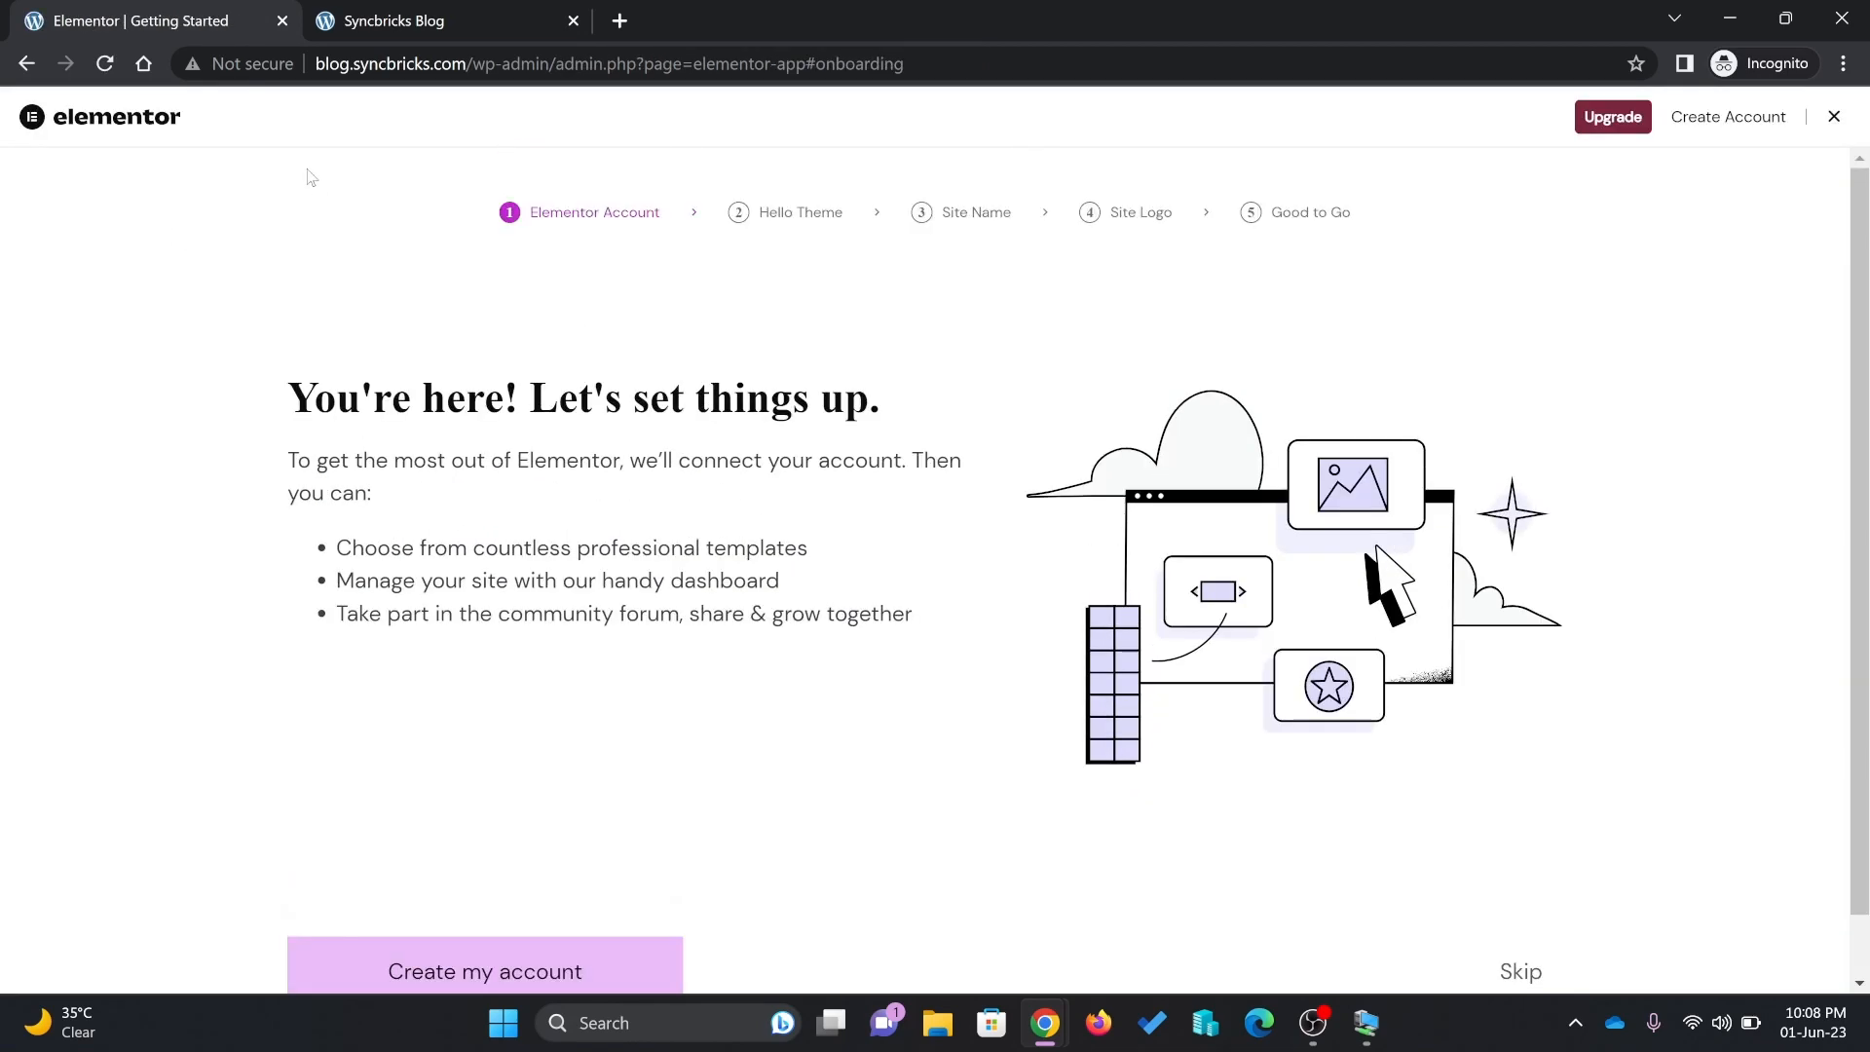
left_click(435, 64)
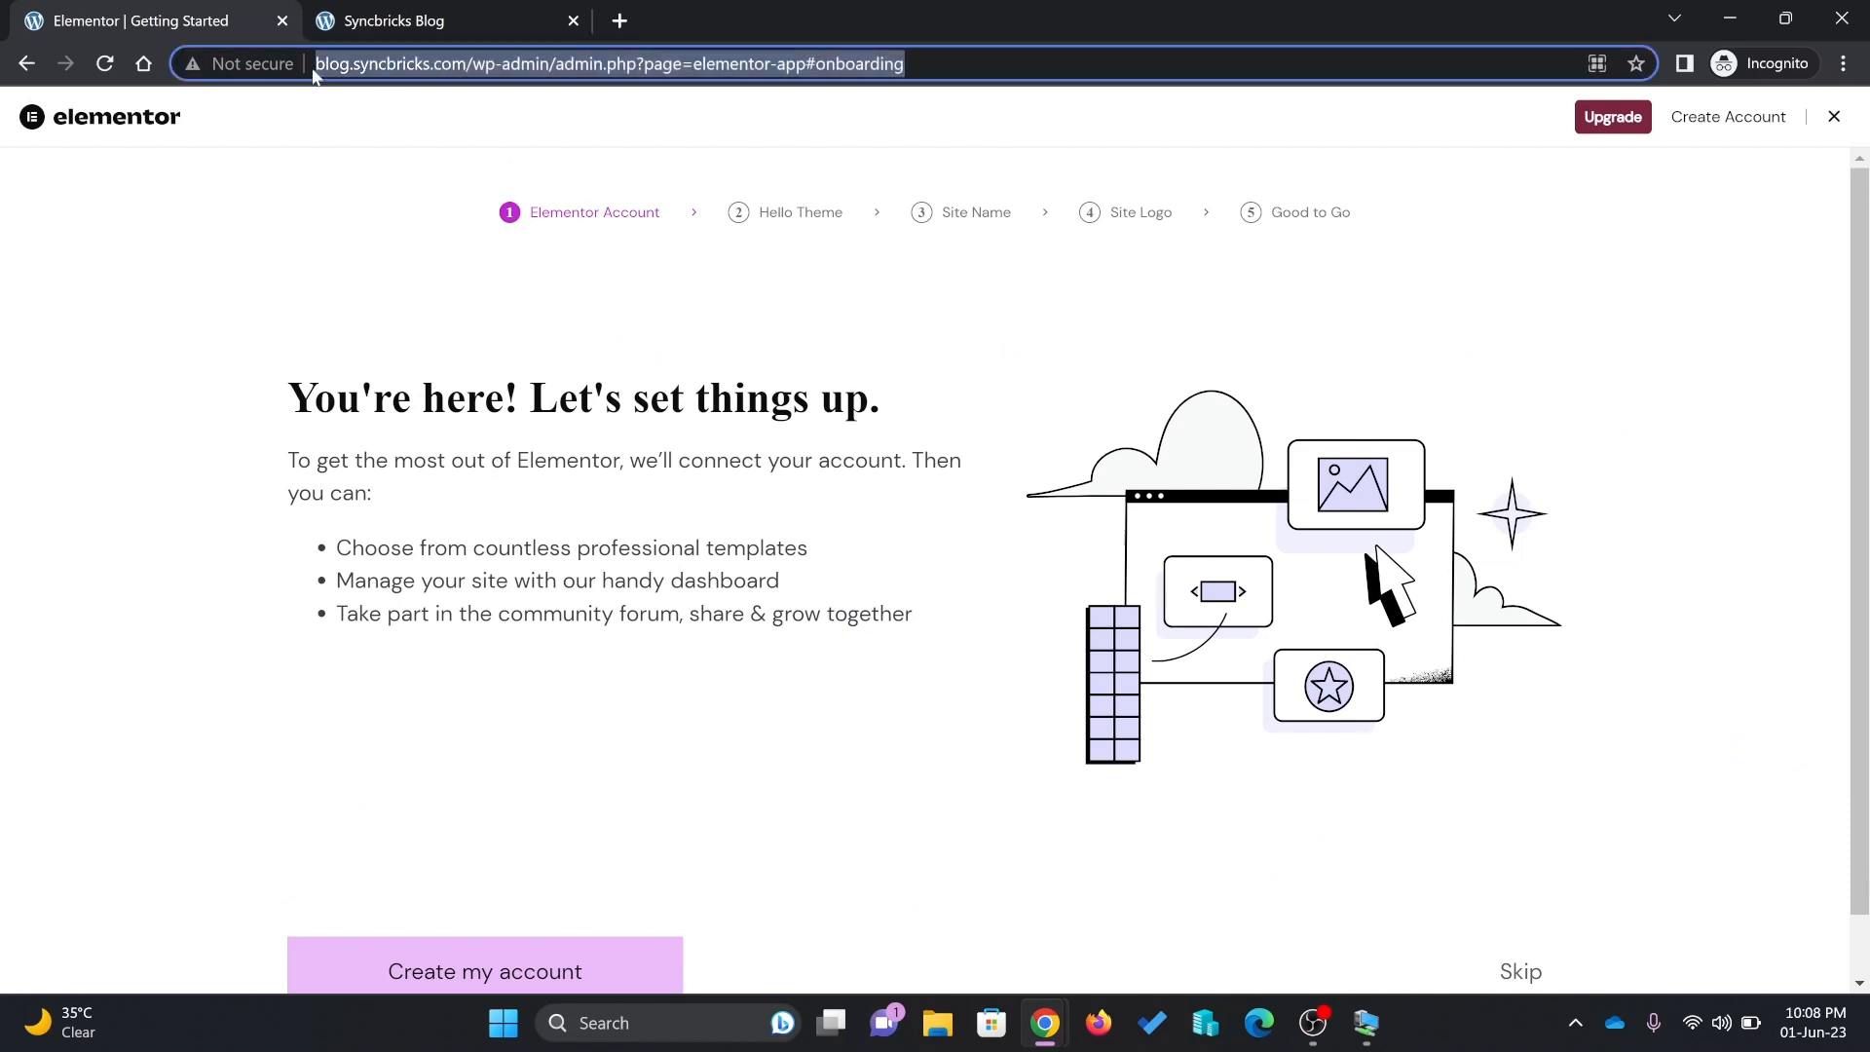
left_click(26, 65)
Set the site tagline to 'Wordpress on Docker' in General settings and save
mouse_move(74, 746)
left_click(250, 723)
left_click(698, 303)
type("Doc")
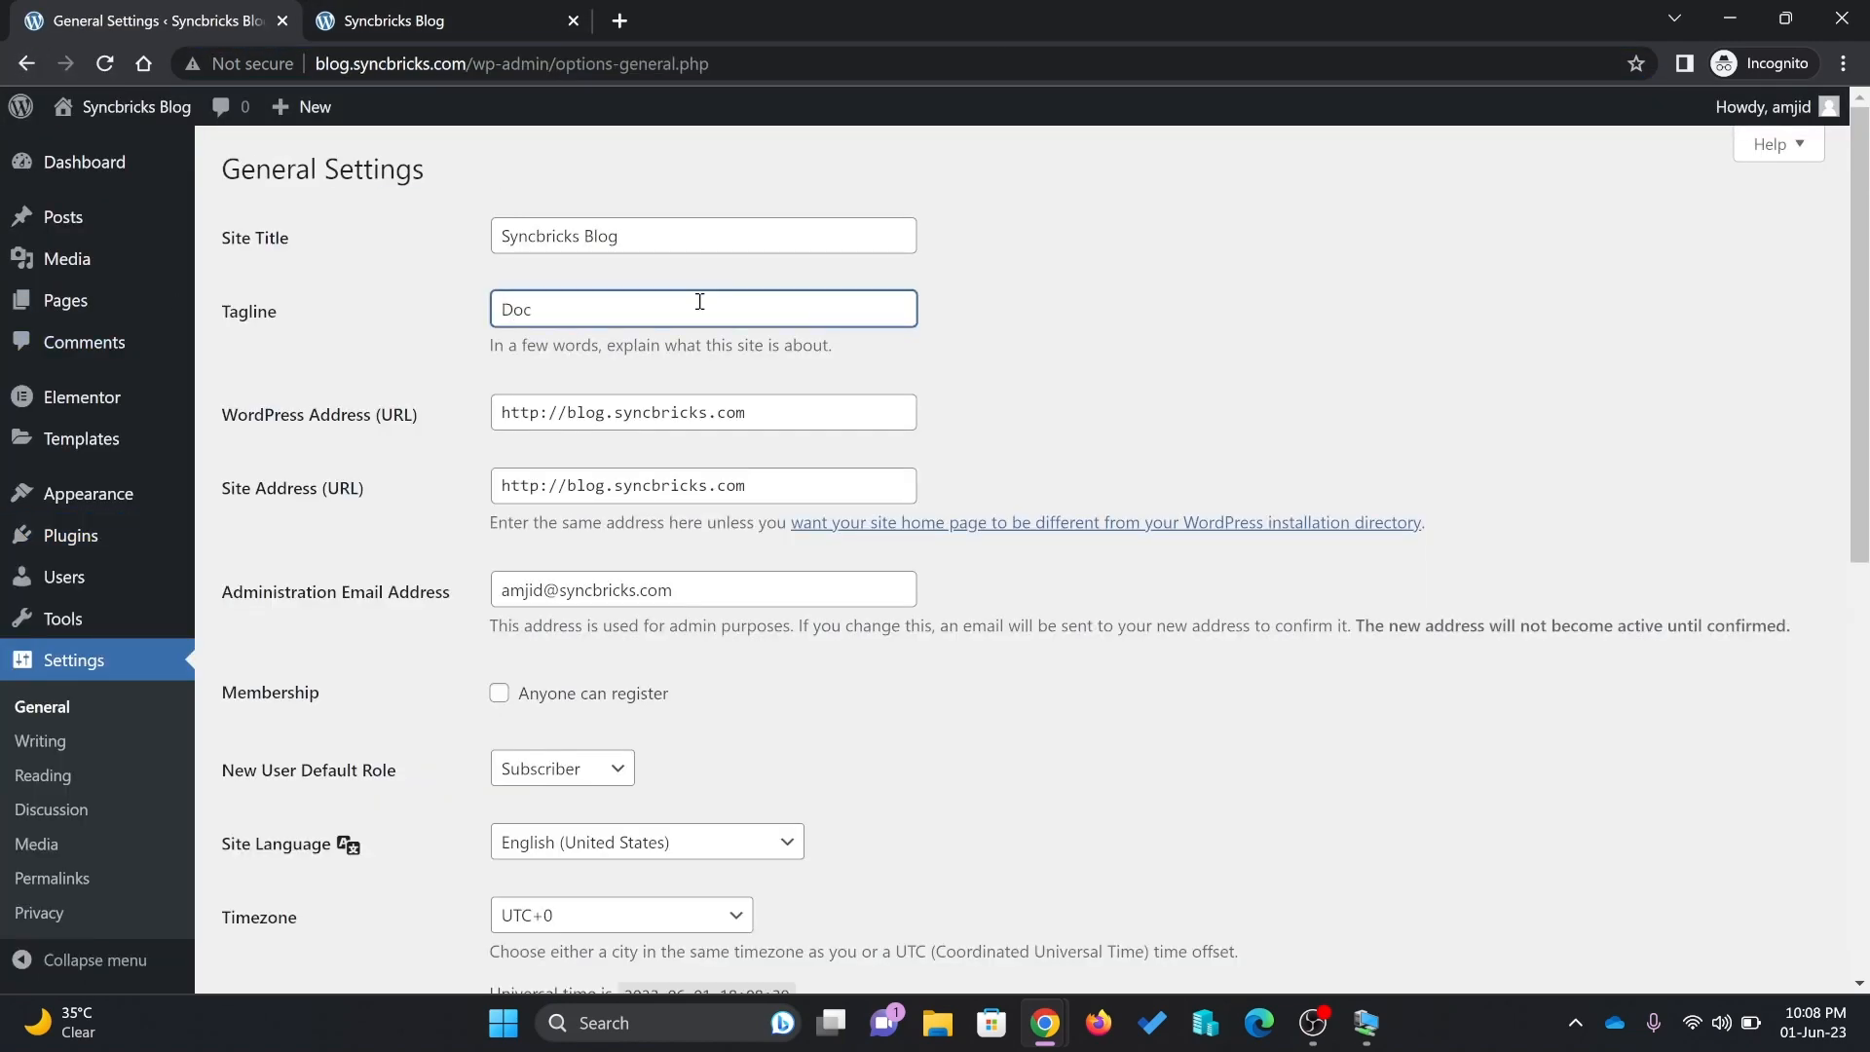
key("BackSpace")
key("BackSpace")
key("BackSpace")
type("Wordpress on Docker")
scroll(700, 304, "down", 3)
left_click(668, 672)
left_click(668, 596)
Switch permalinks to the Post name structure, save, and return to the posts list
scroll(668, 596, "down", 6)
left_click(280, 870)
left_click(52, 878)
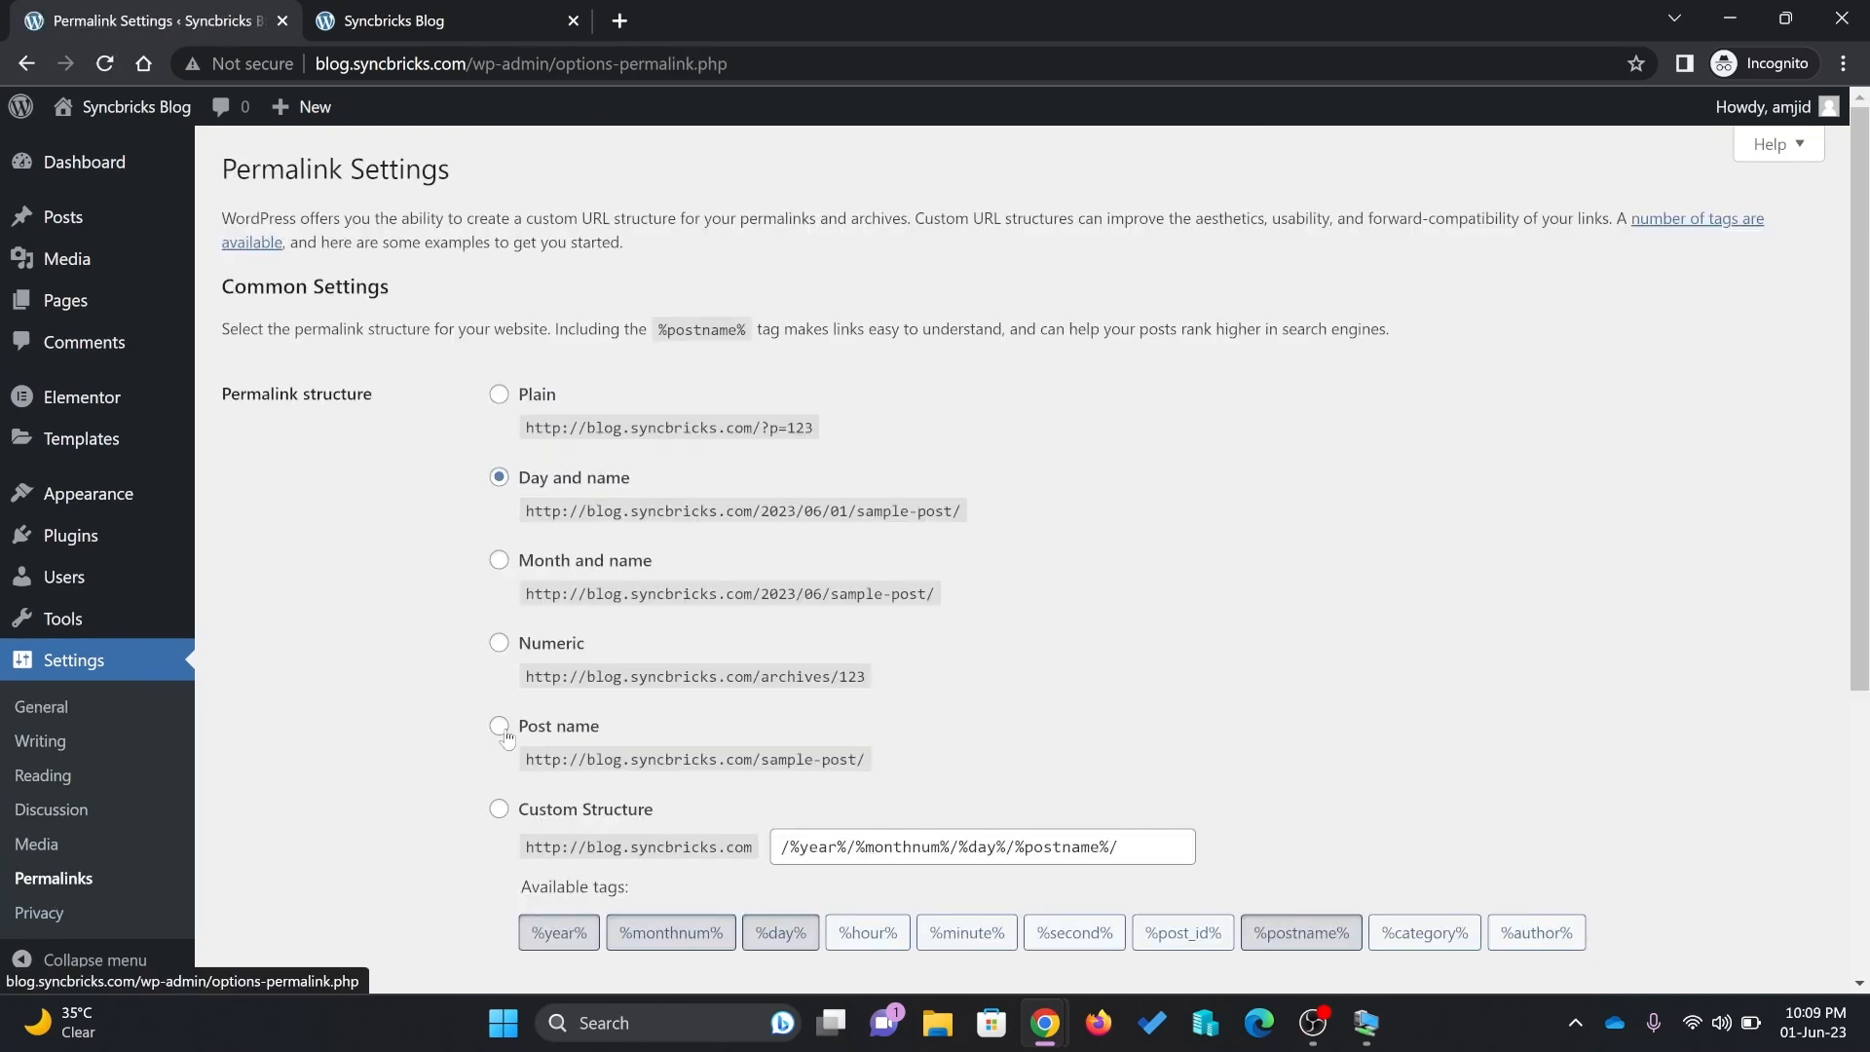
left_click(500, 728)
scroll(501, 727, "down", 5)
left_click(279, 876)
mouse_move(109, 501)
left_click(63, 216)
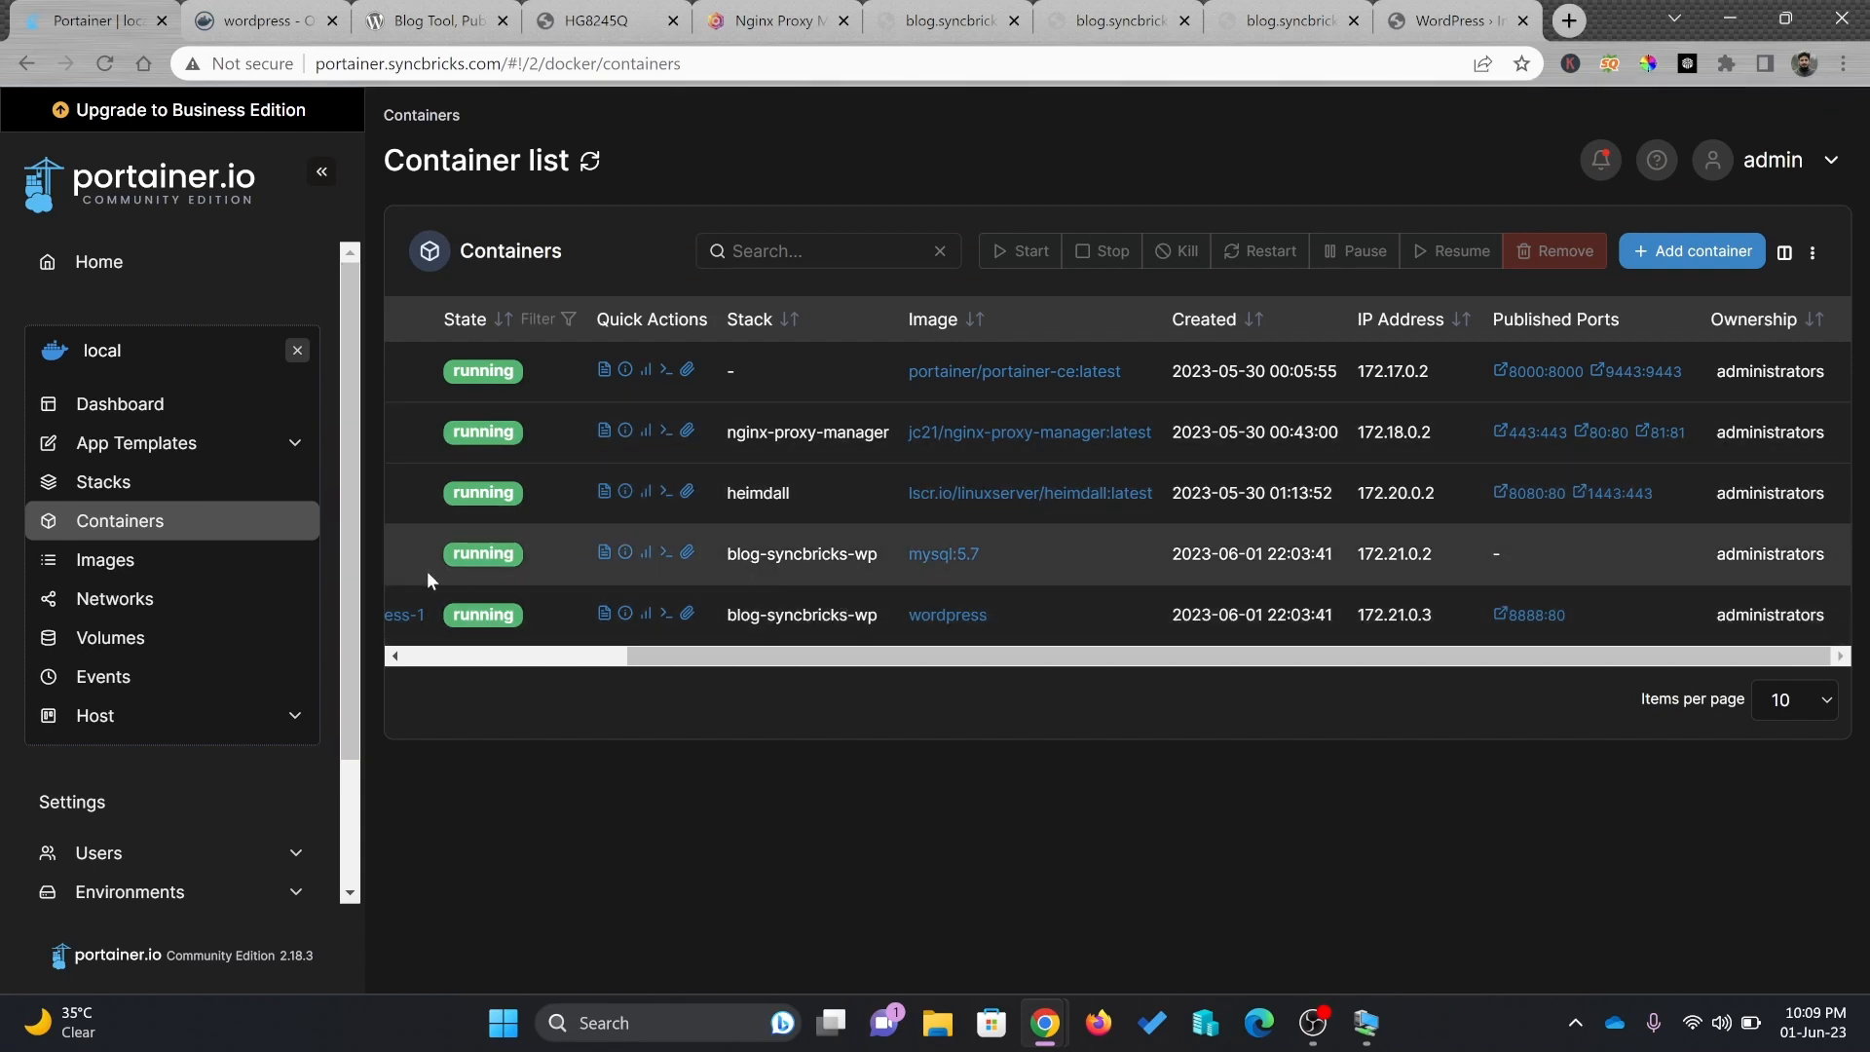
From the blog-syncbricks-wp-wordpress-1 container's details, create an image named syncbrickssite
left_click_drag(697, 657, 399, 658)
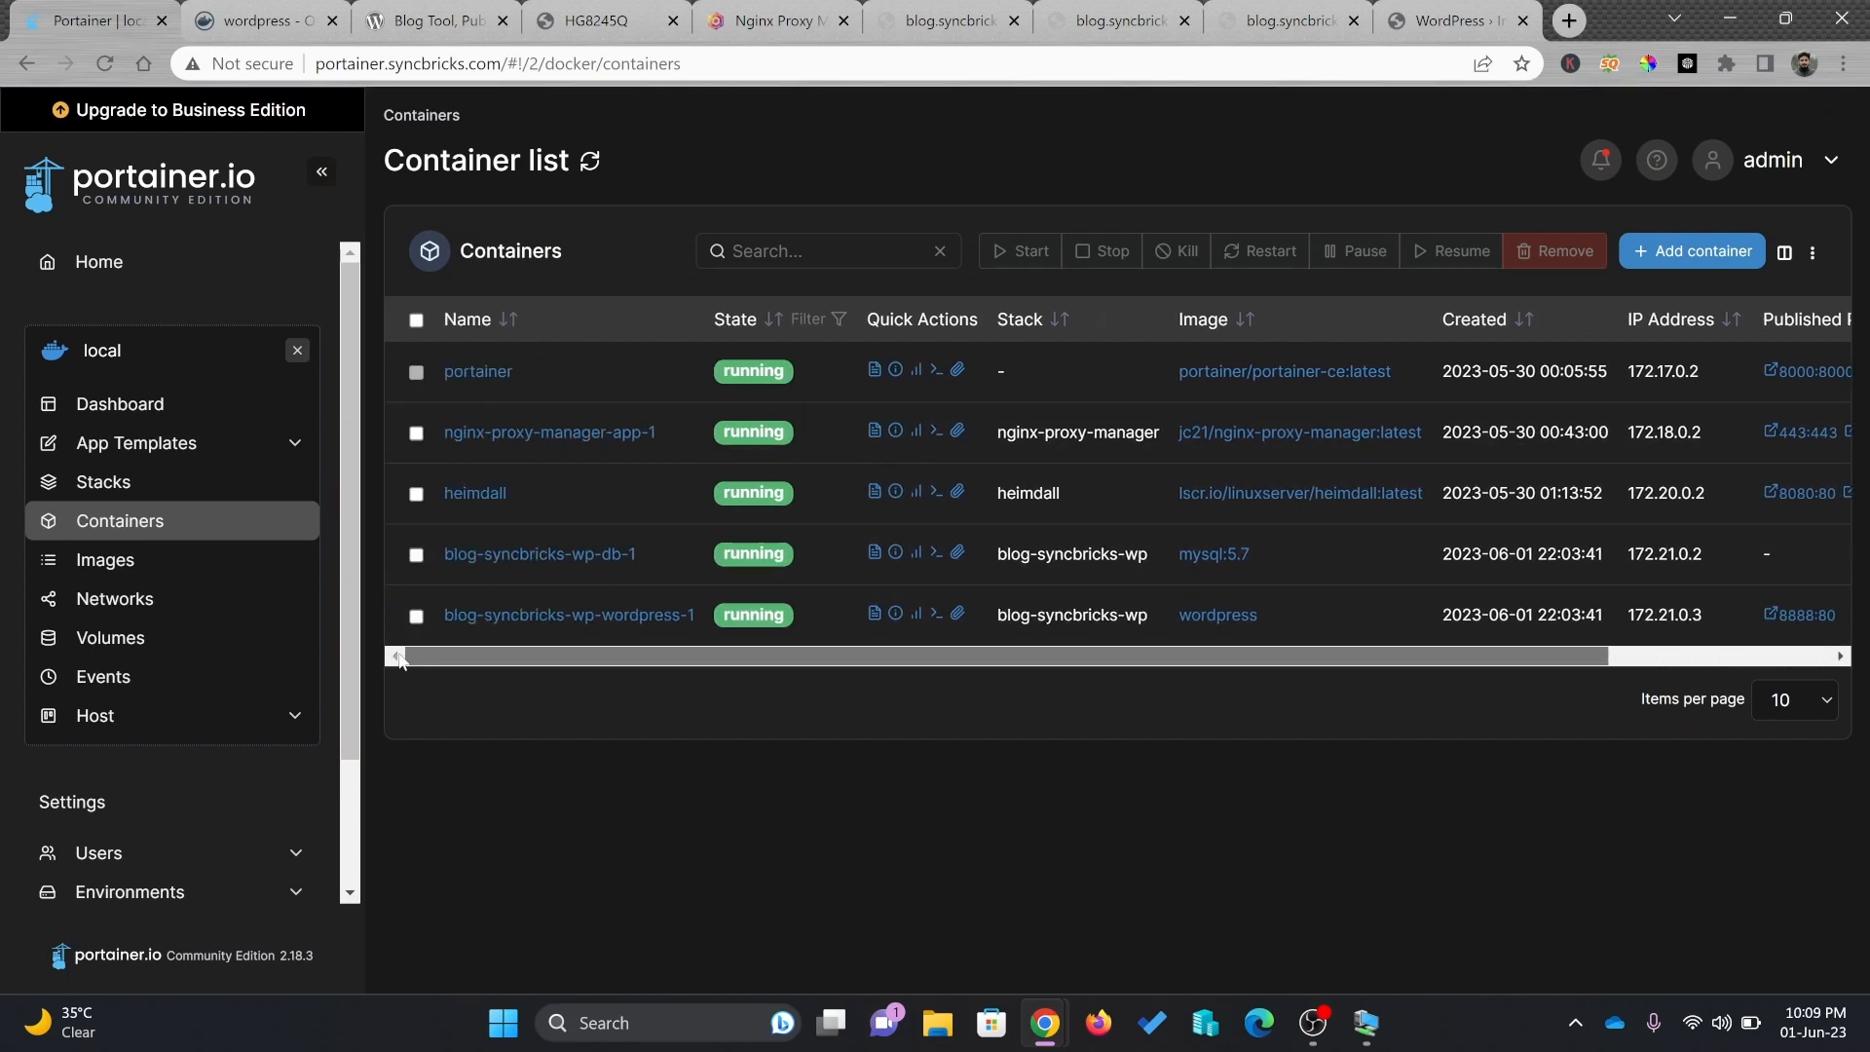
left_click(604, 615)
scroll(416, 572, "down", 6)
left_click_drag(416, 572, 995, 580)
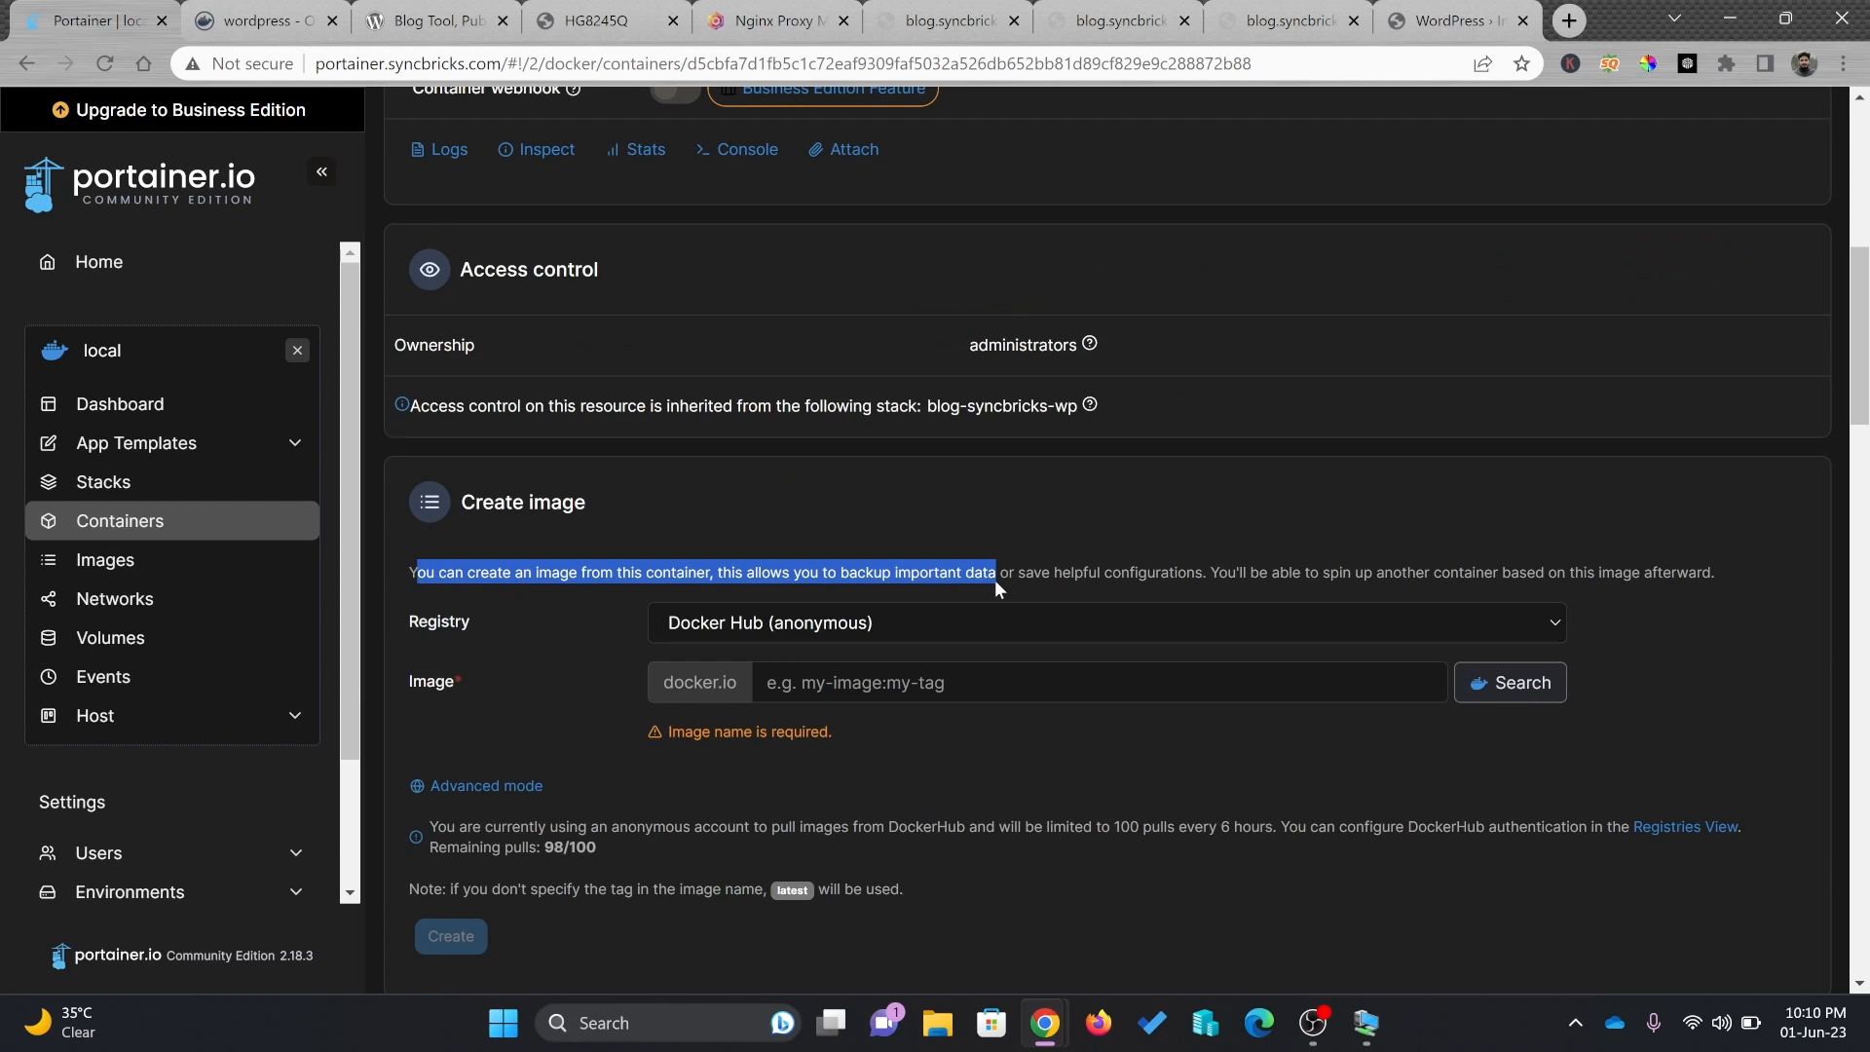
left_click_drag(1042, 580, 1124, 592)
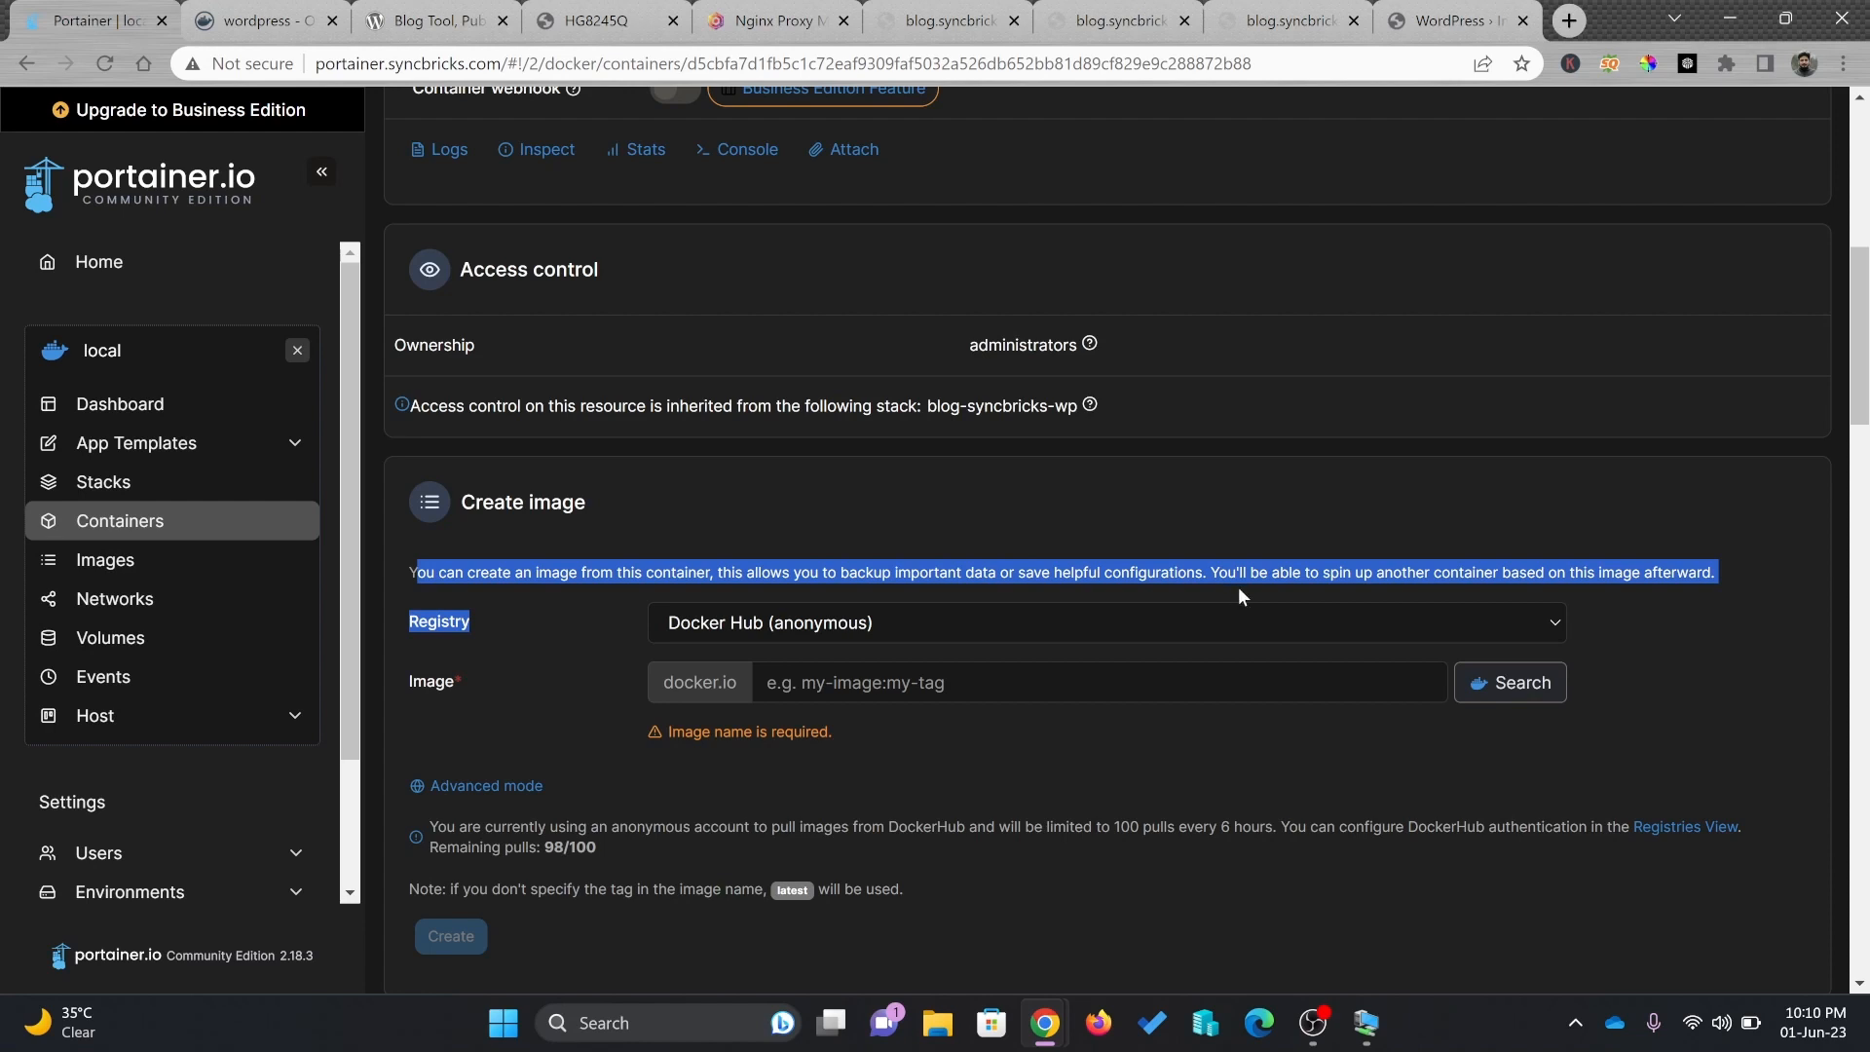
left_click(874, 697)
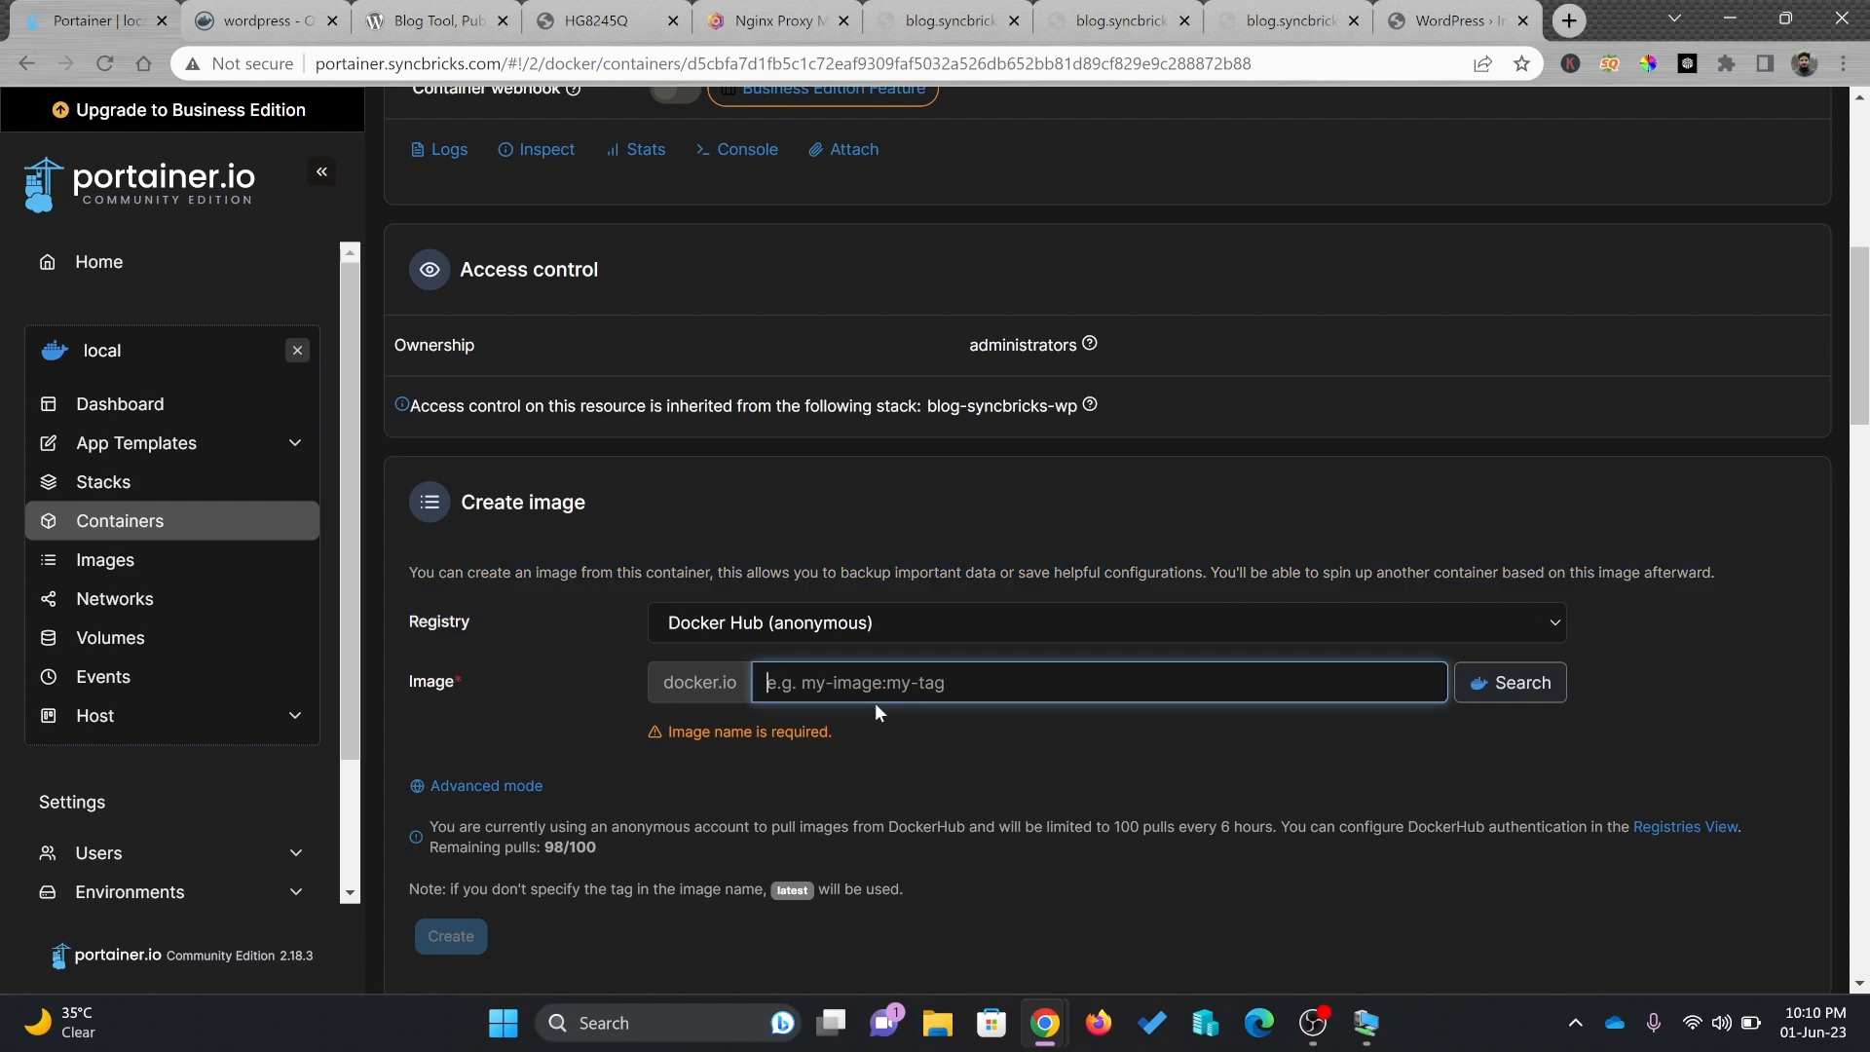
type("syncbric")
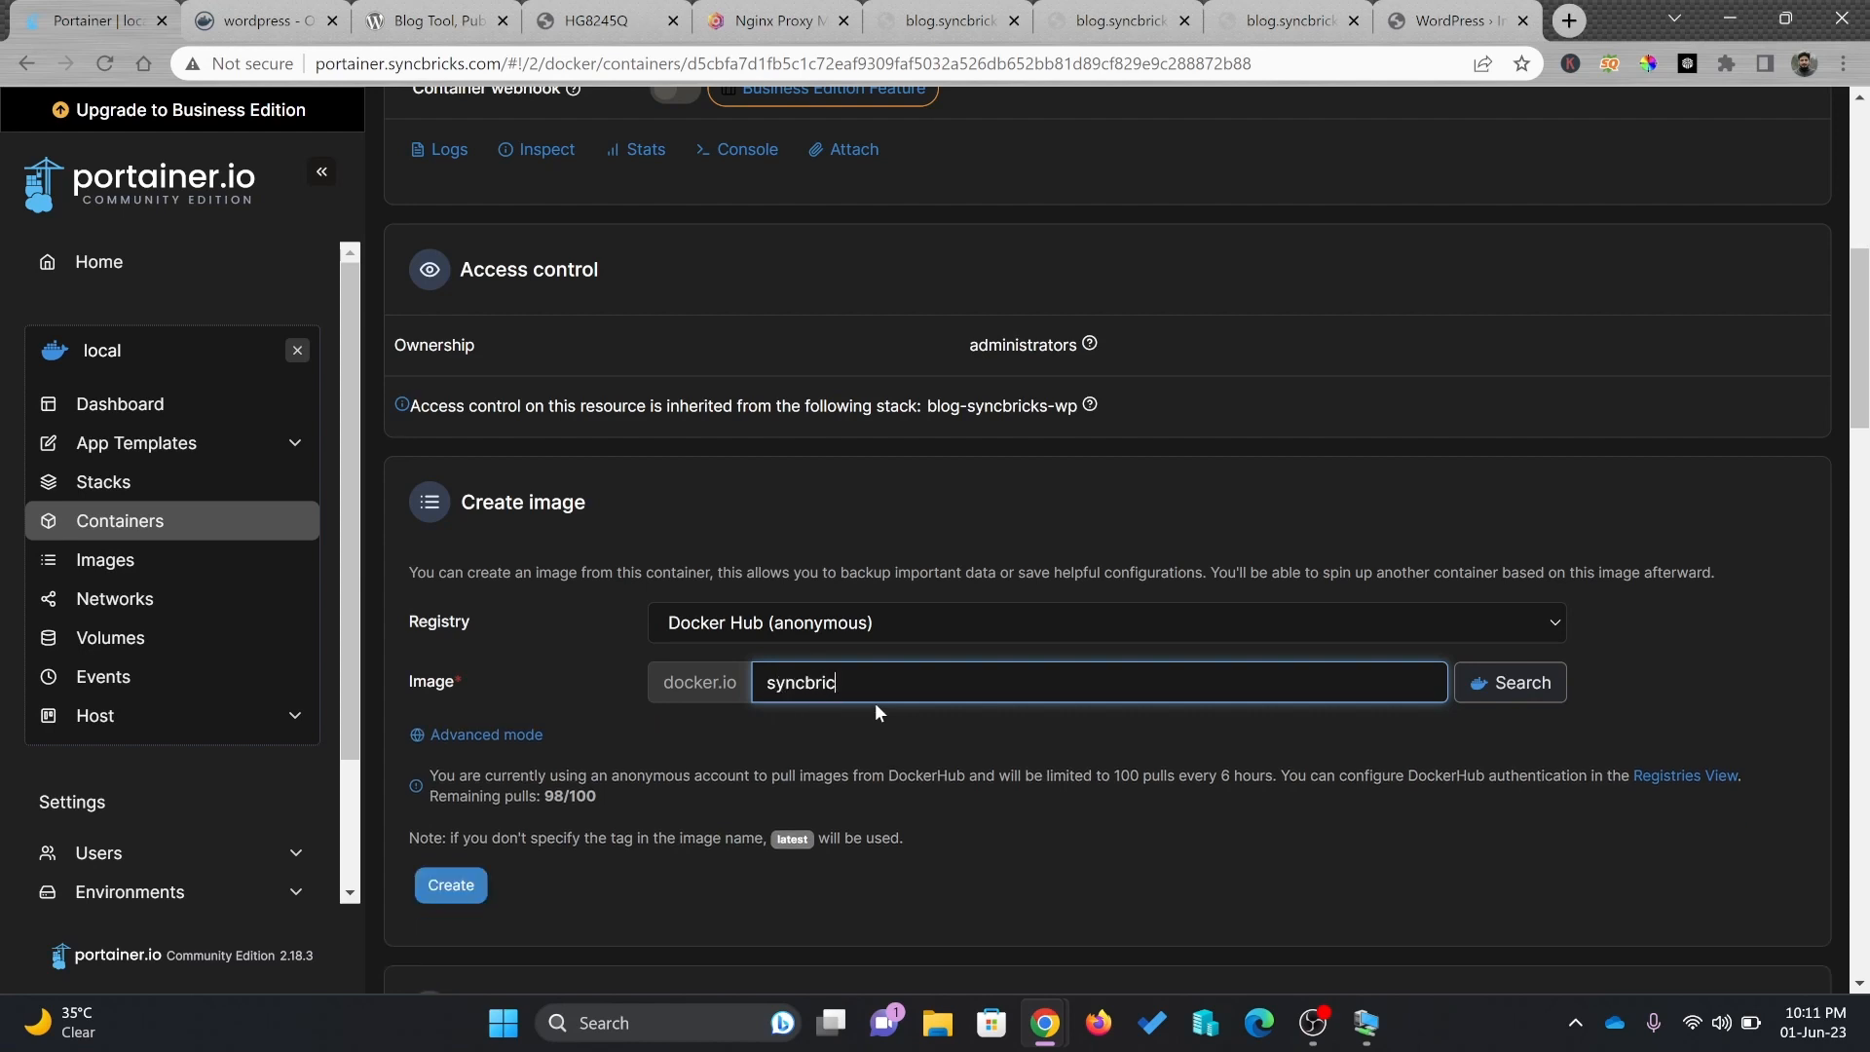
type("kssite")
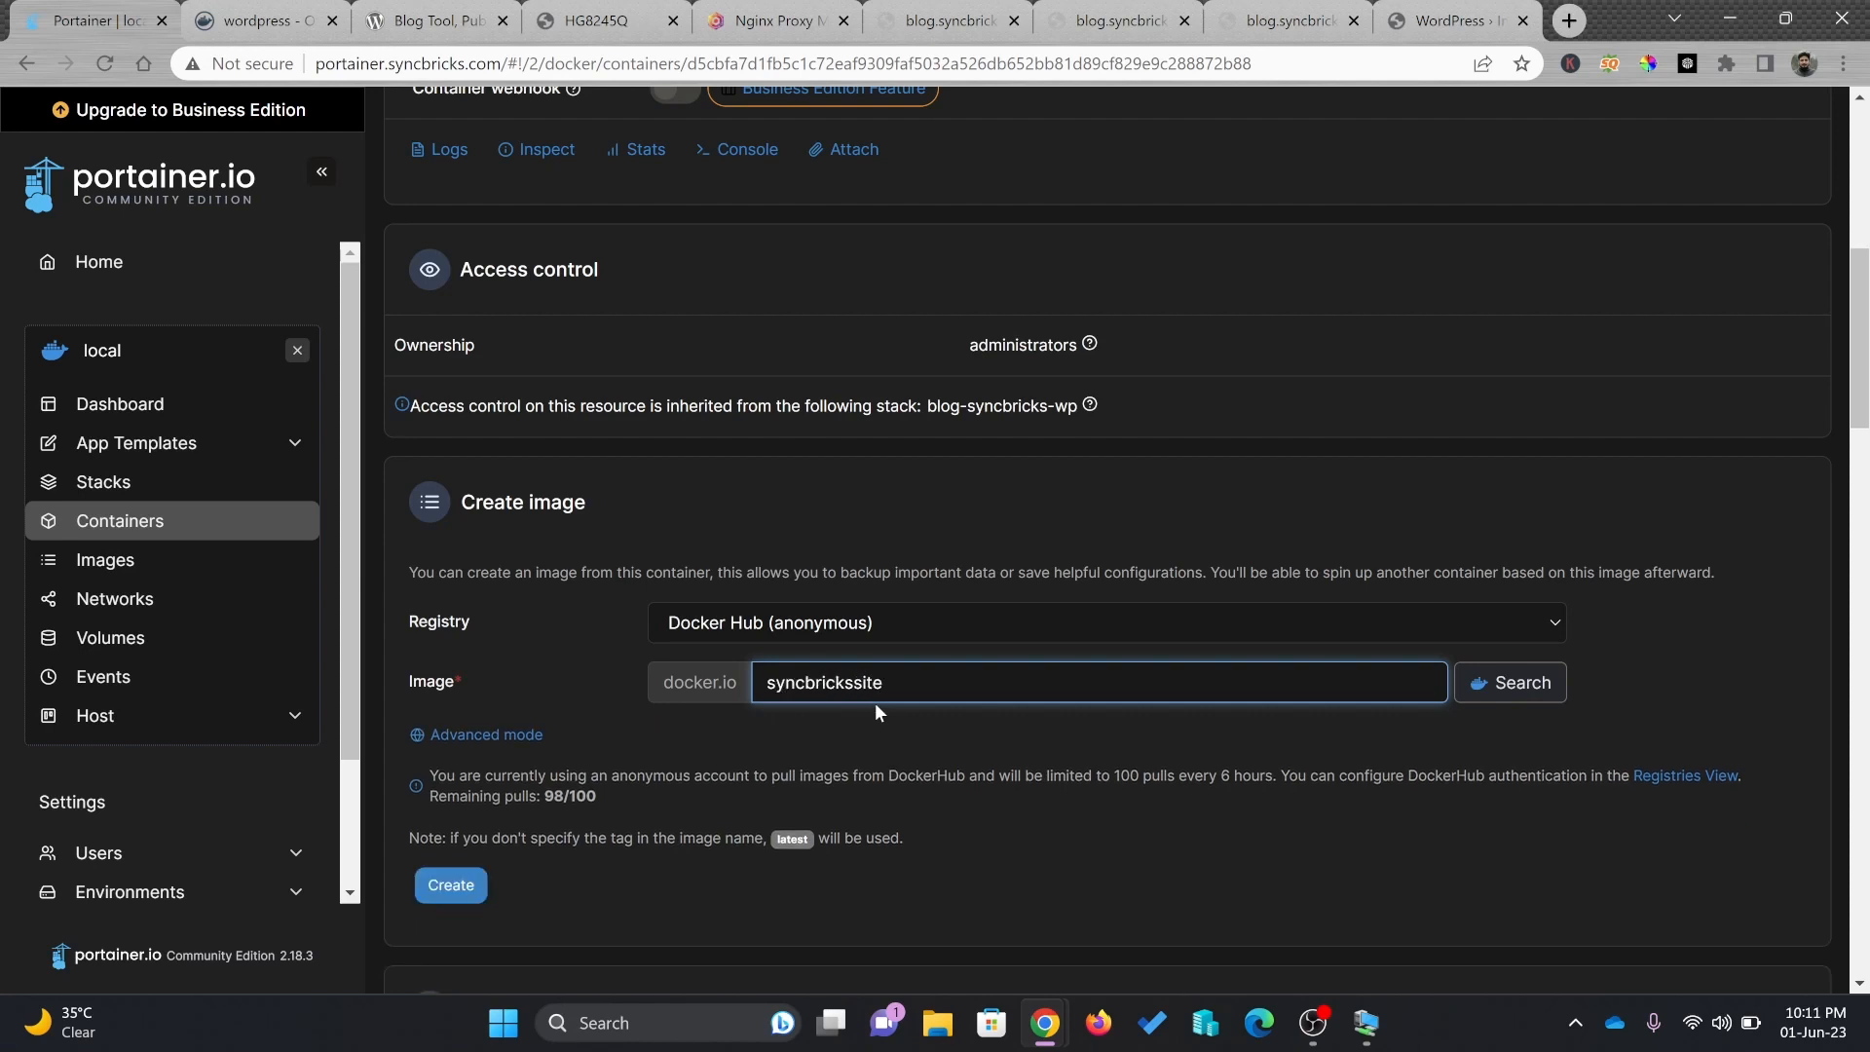
left_click(475, 880)
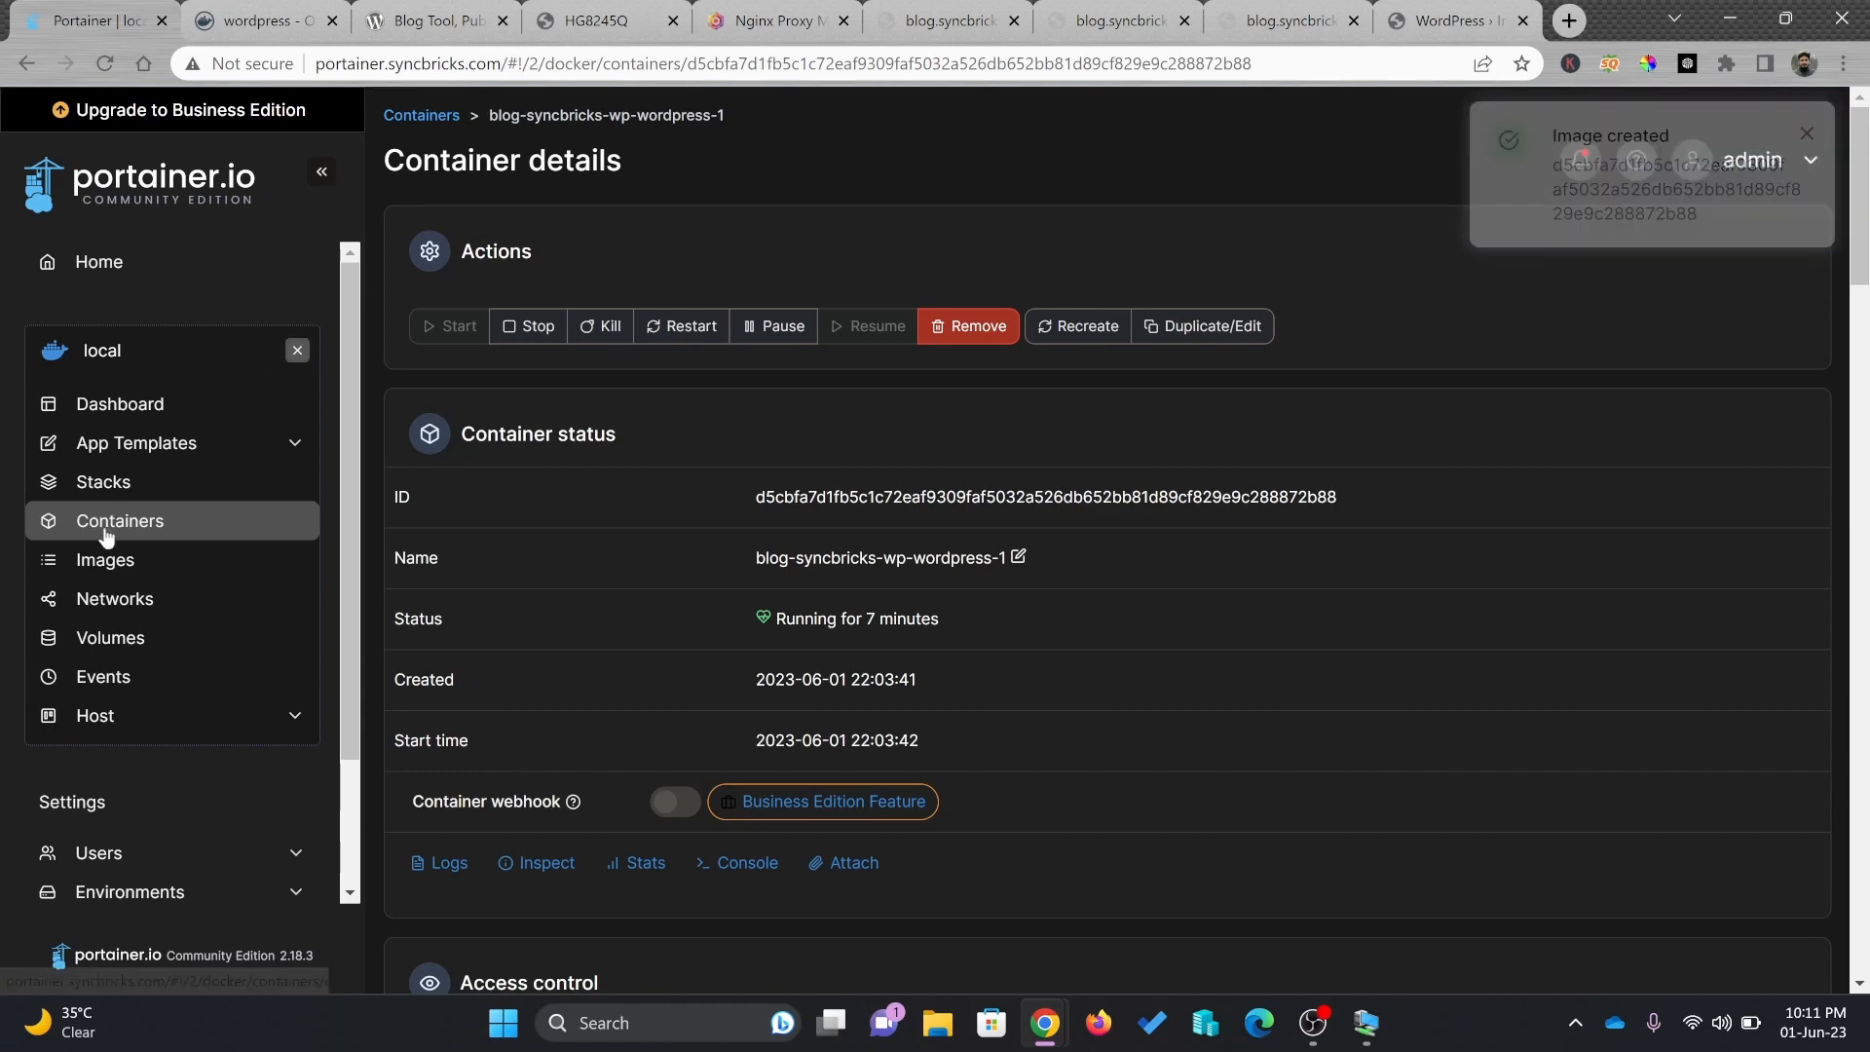
Export the syncbrickssite image from the Images list, confirming past the warning
left_click(97, 557)
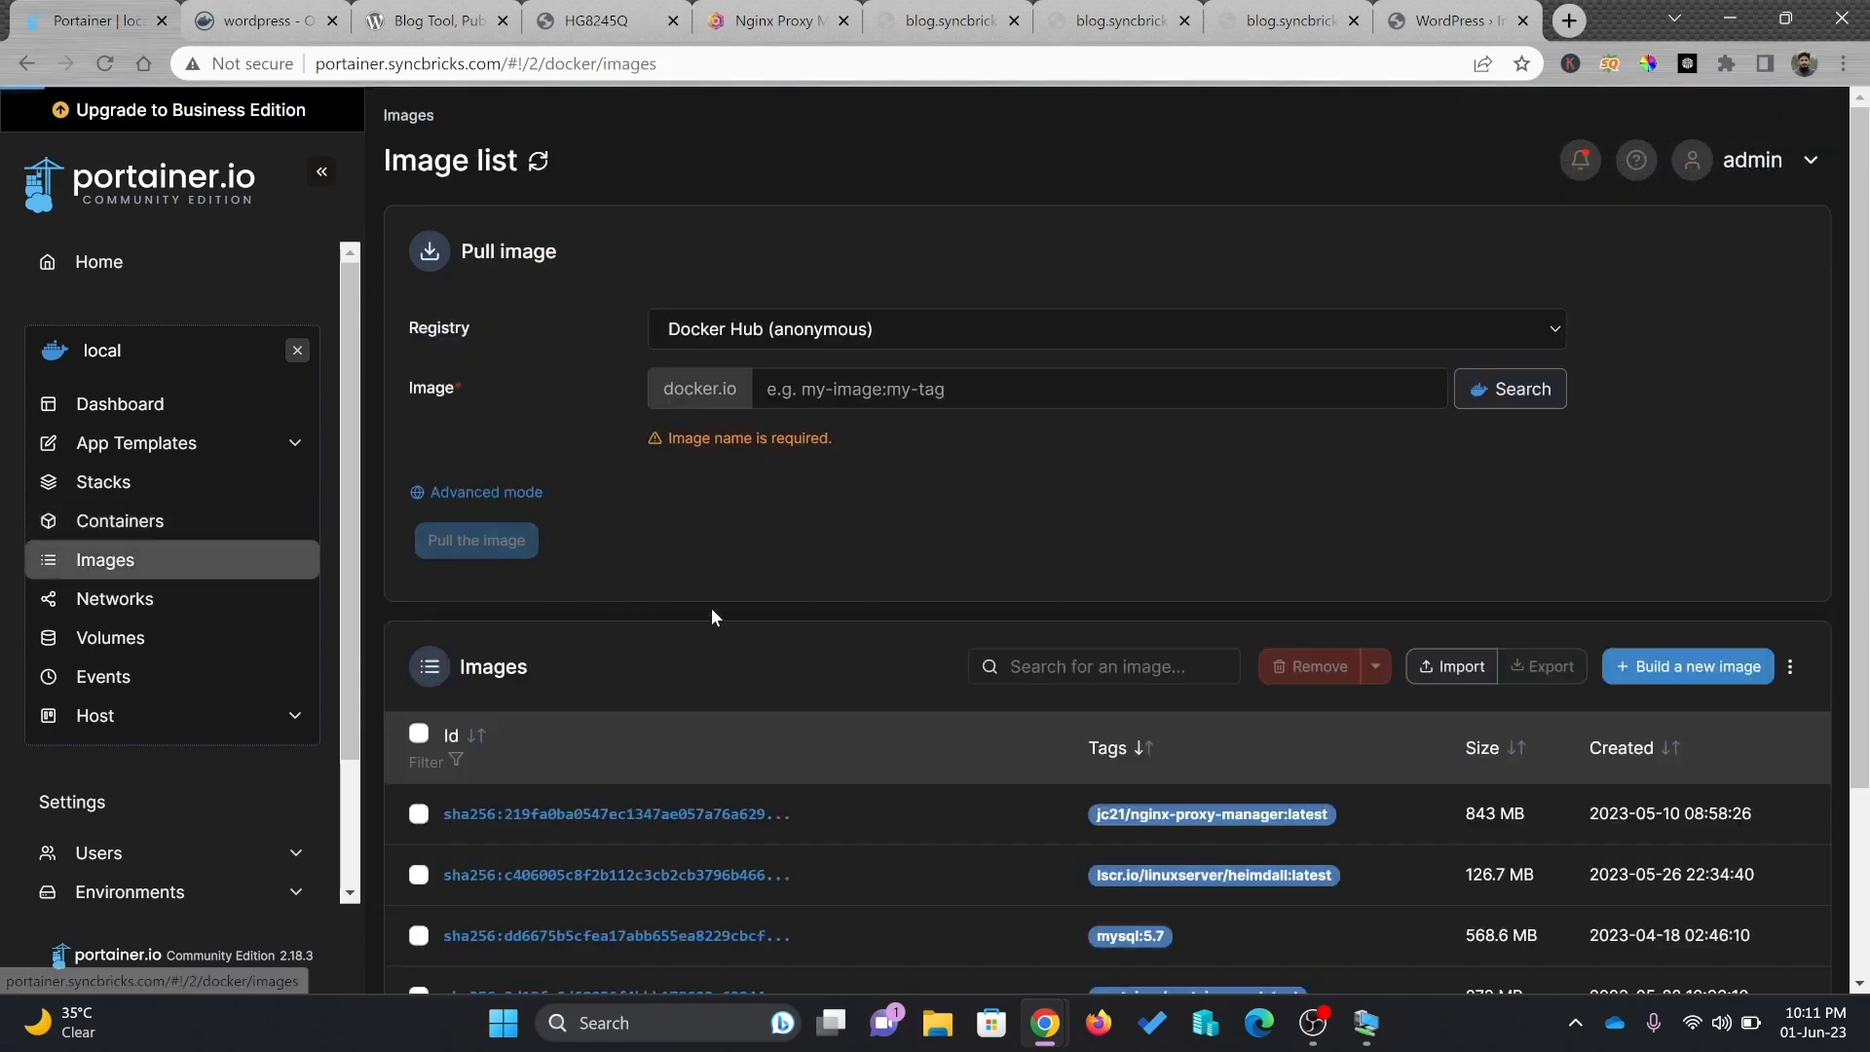
scroll(797, 628, "down", 2)
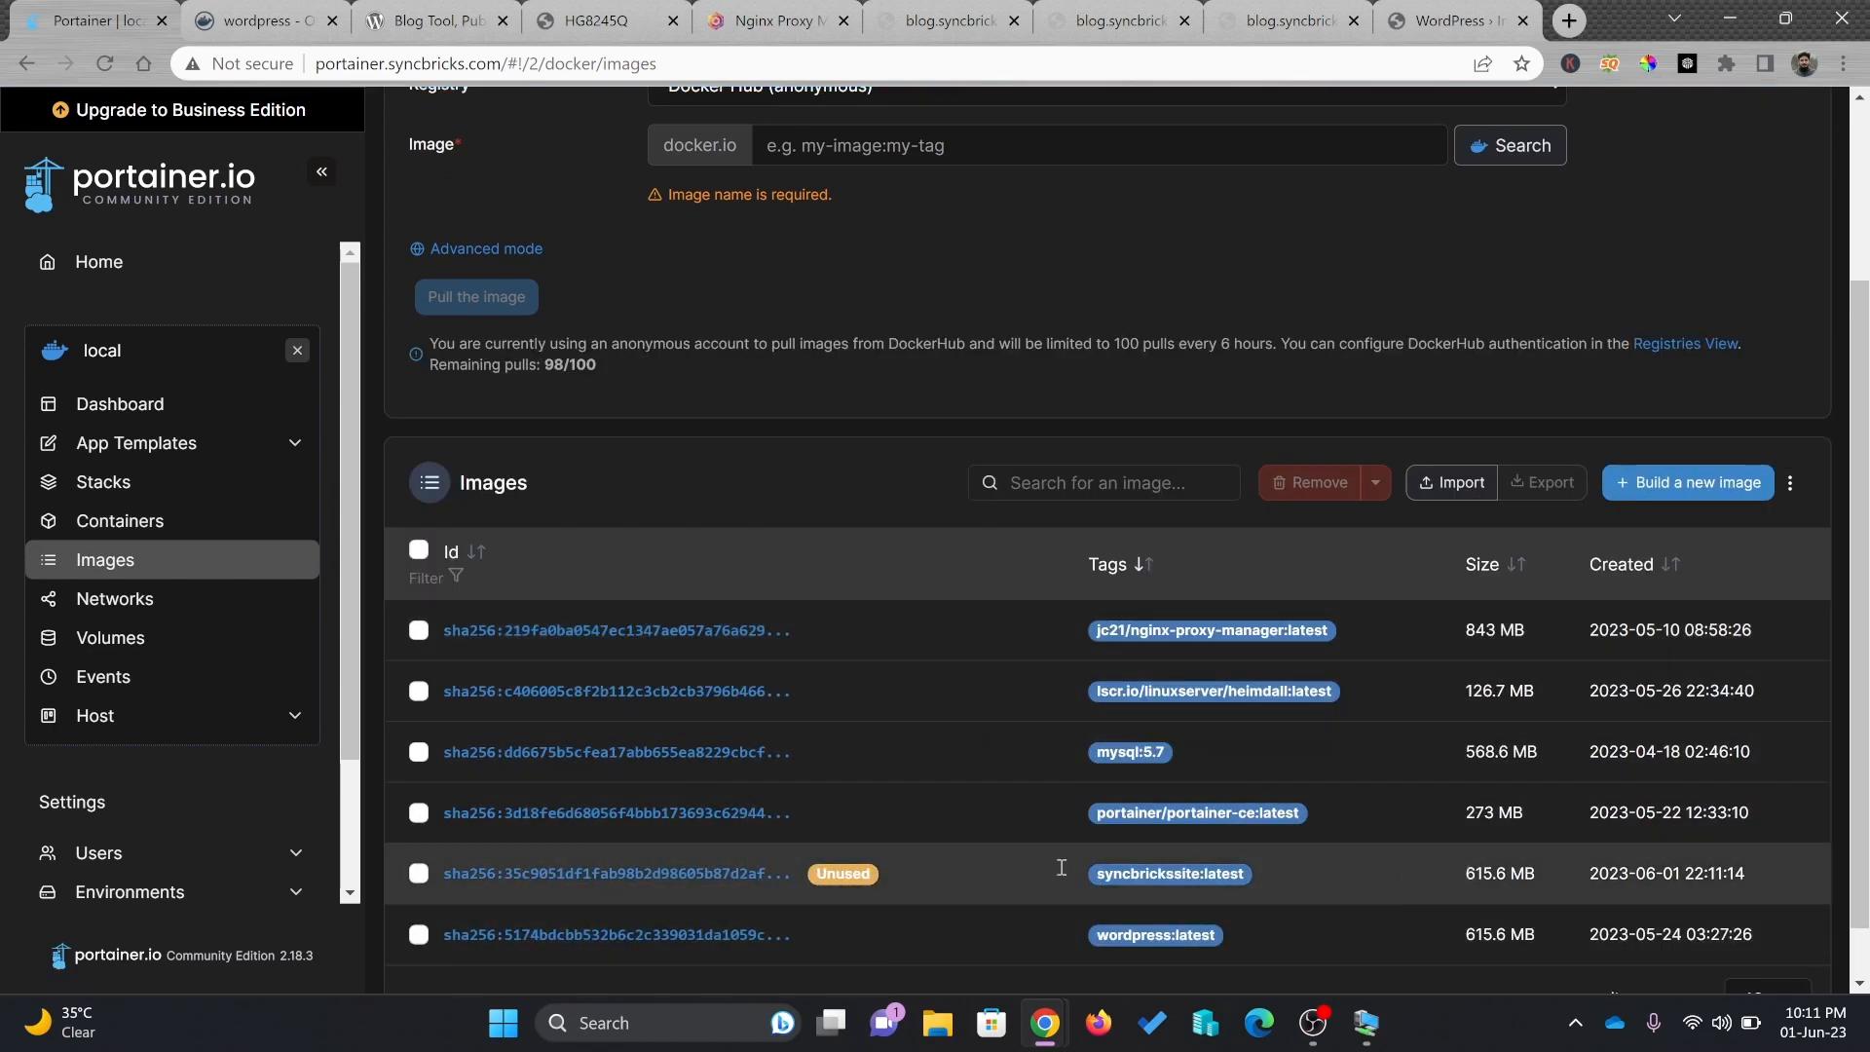
left_click(722, 874)
scroll(722, 874, "down", 2)
left_click(1449, 616)
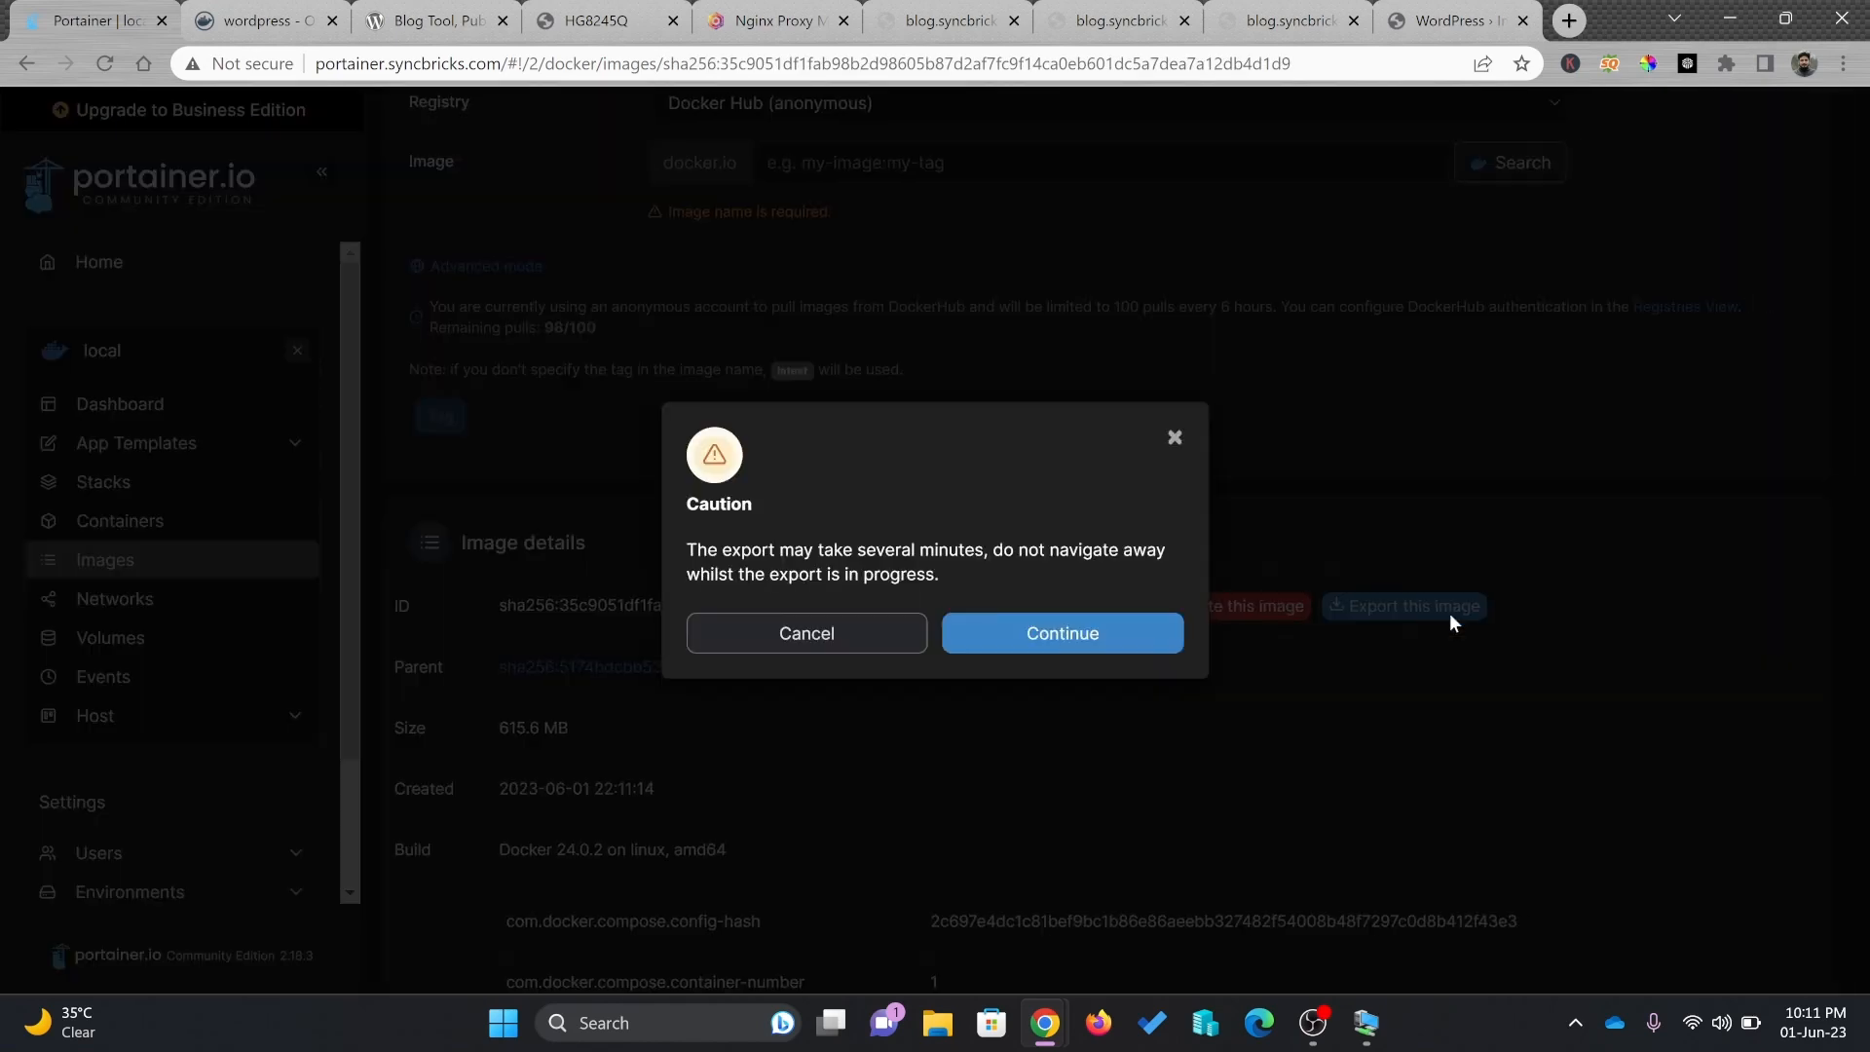
left_click(1130, 645)
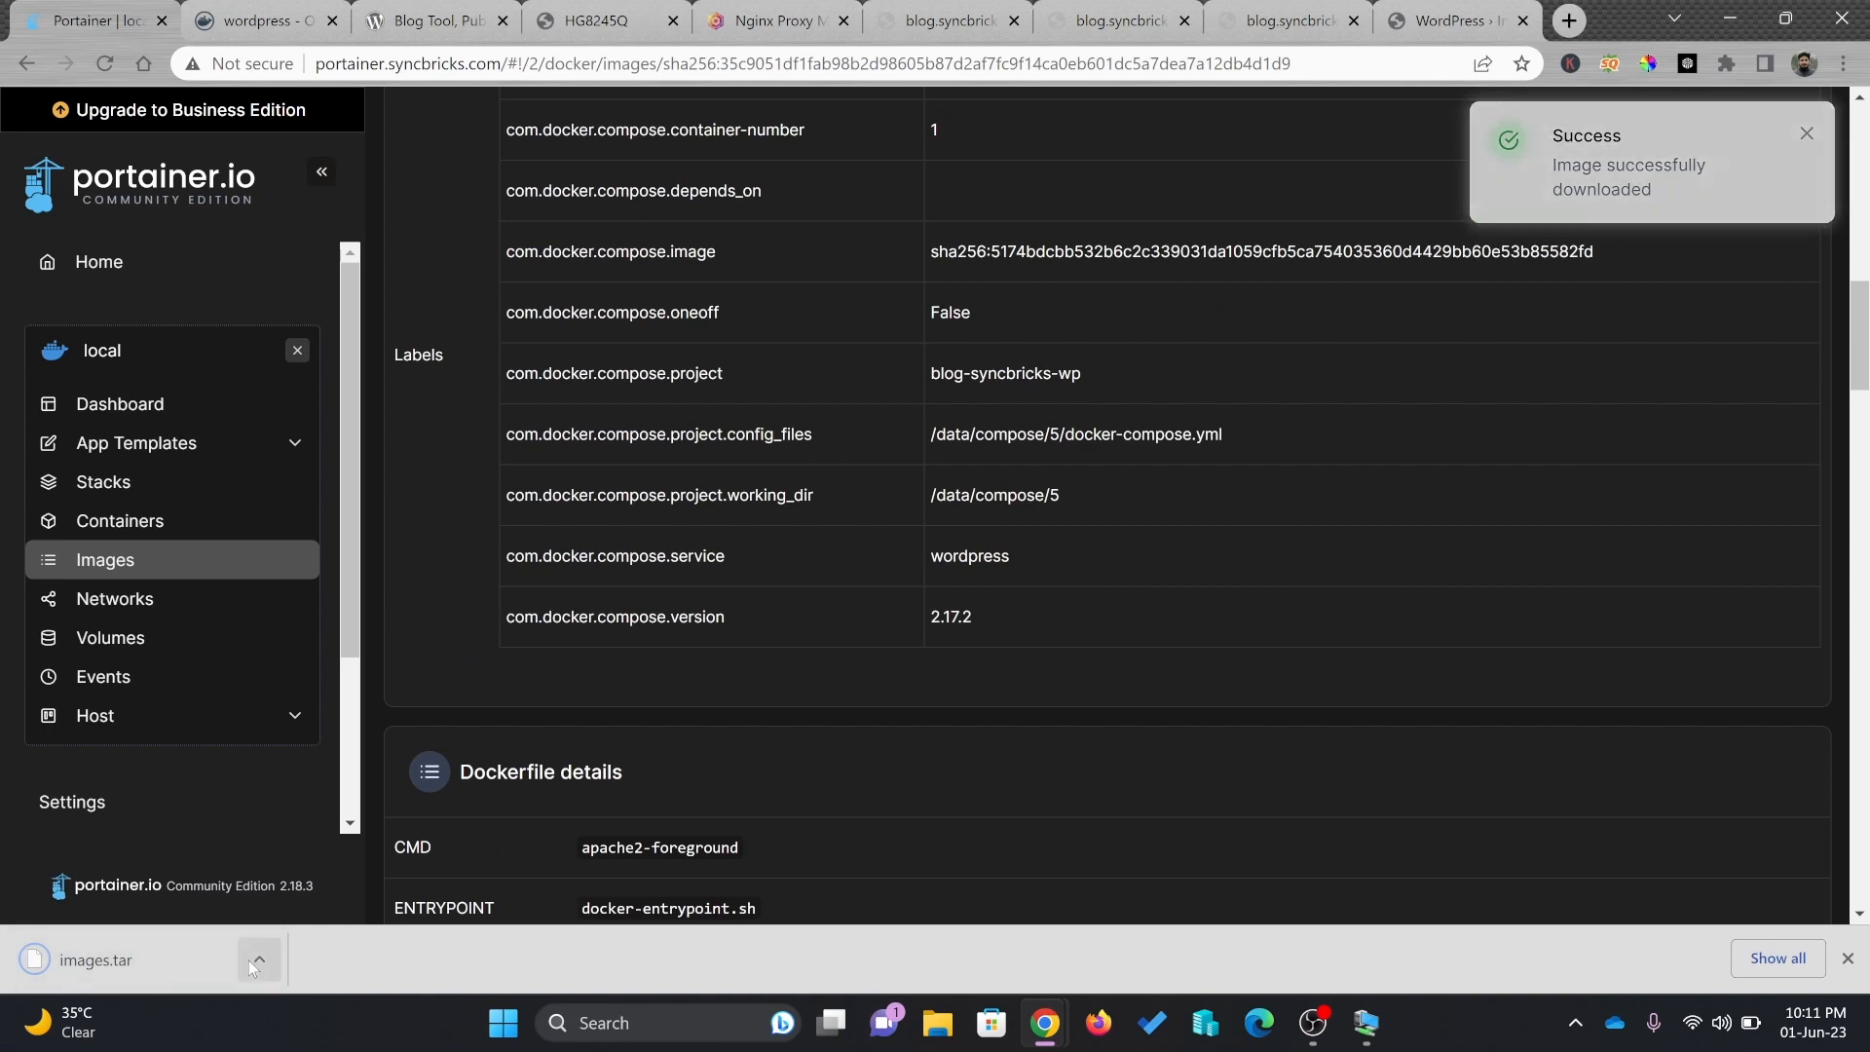
Show the downloaded images.tar in its folder and go back to the container list
left_click(250, 961)
left_click(300, 875)
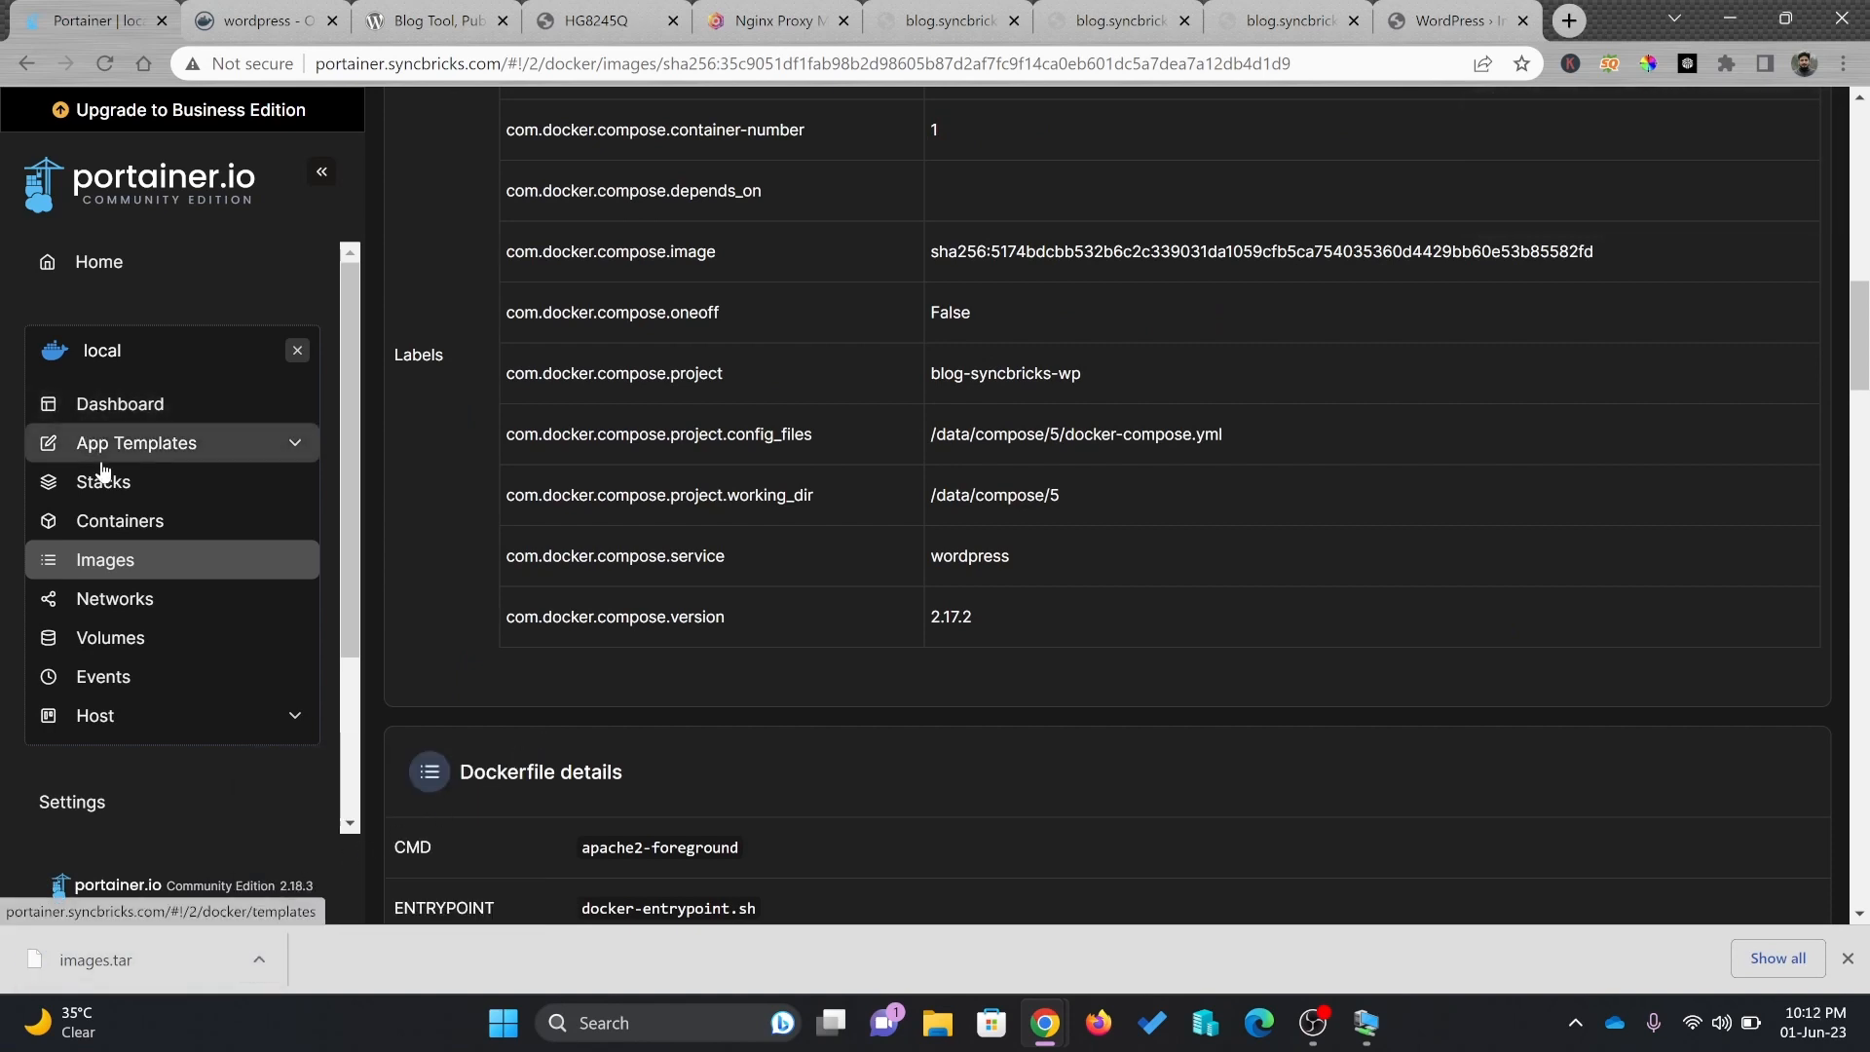
left_click(93, 521)
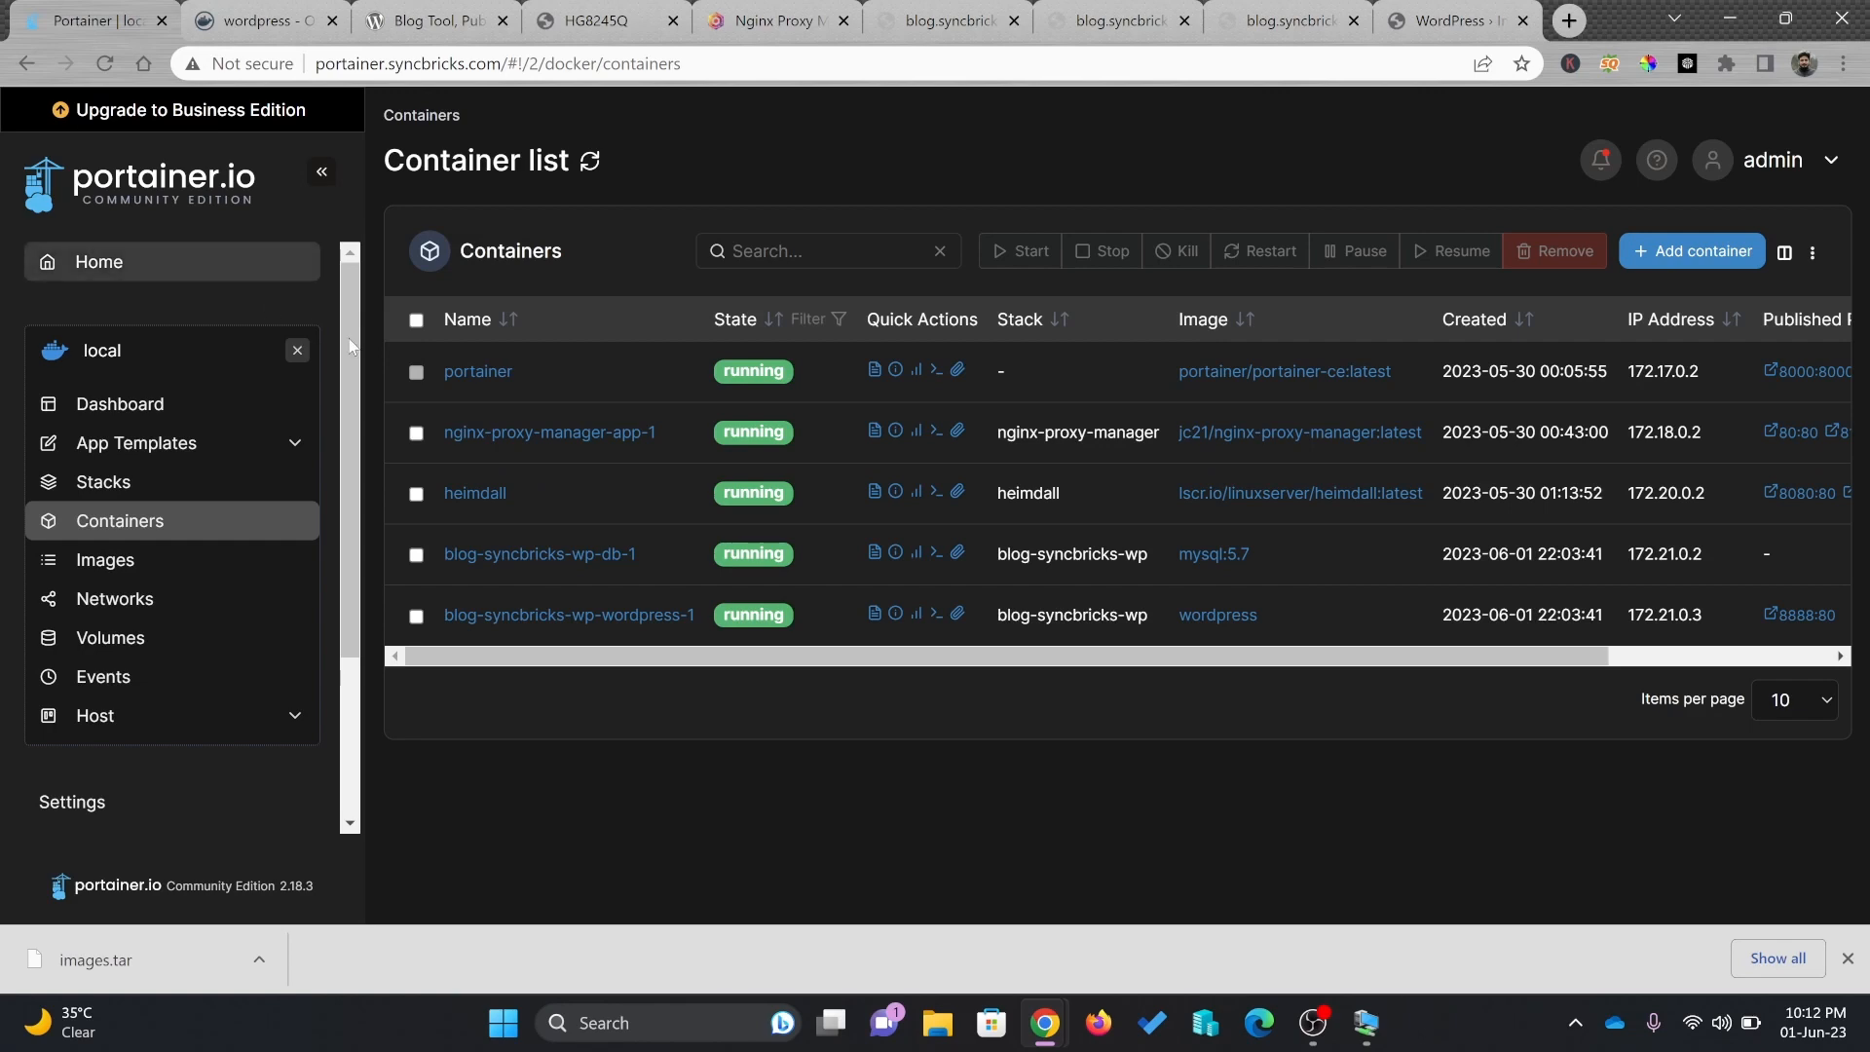
Glance at the Docker Hub wordpress page, review Stacks and Containers, then bring up the WordPress Posts window
left_click(245, 21)
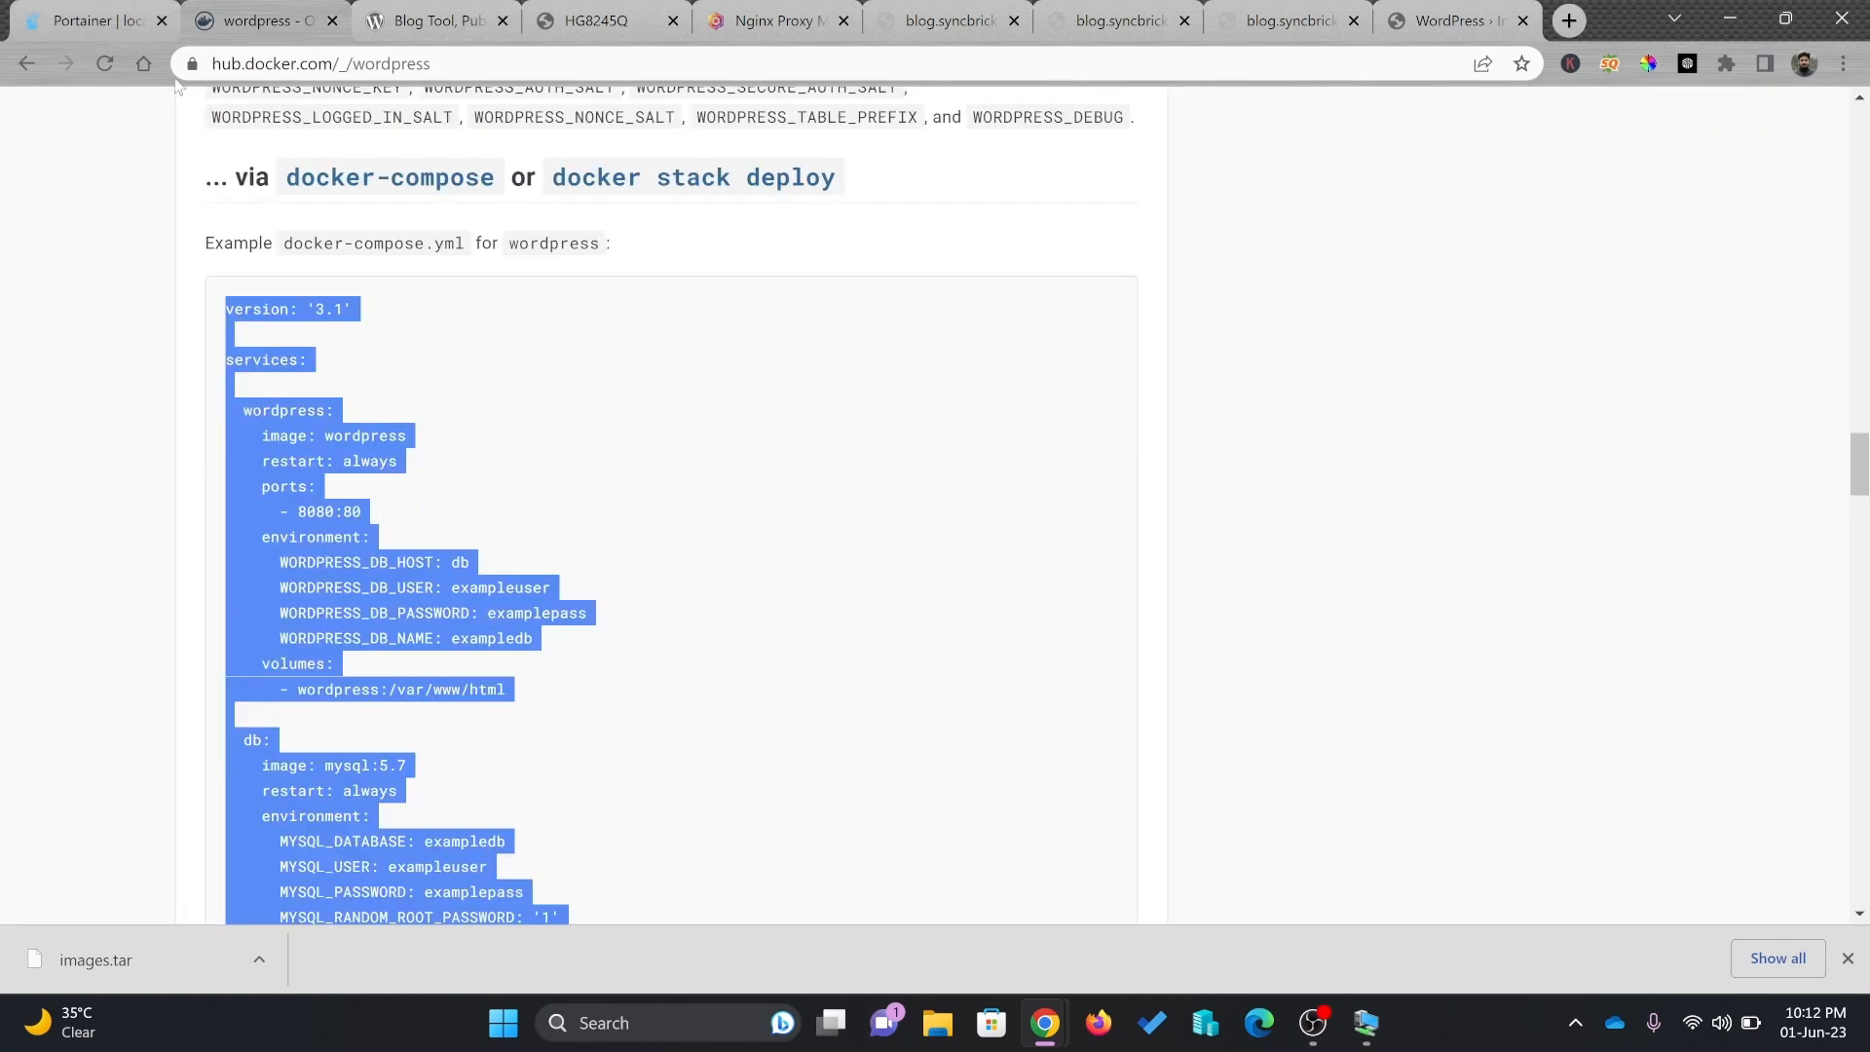
left_click(149, 12)
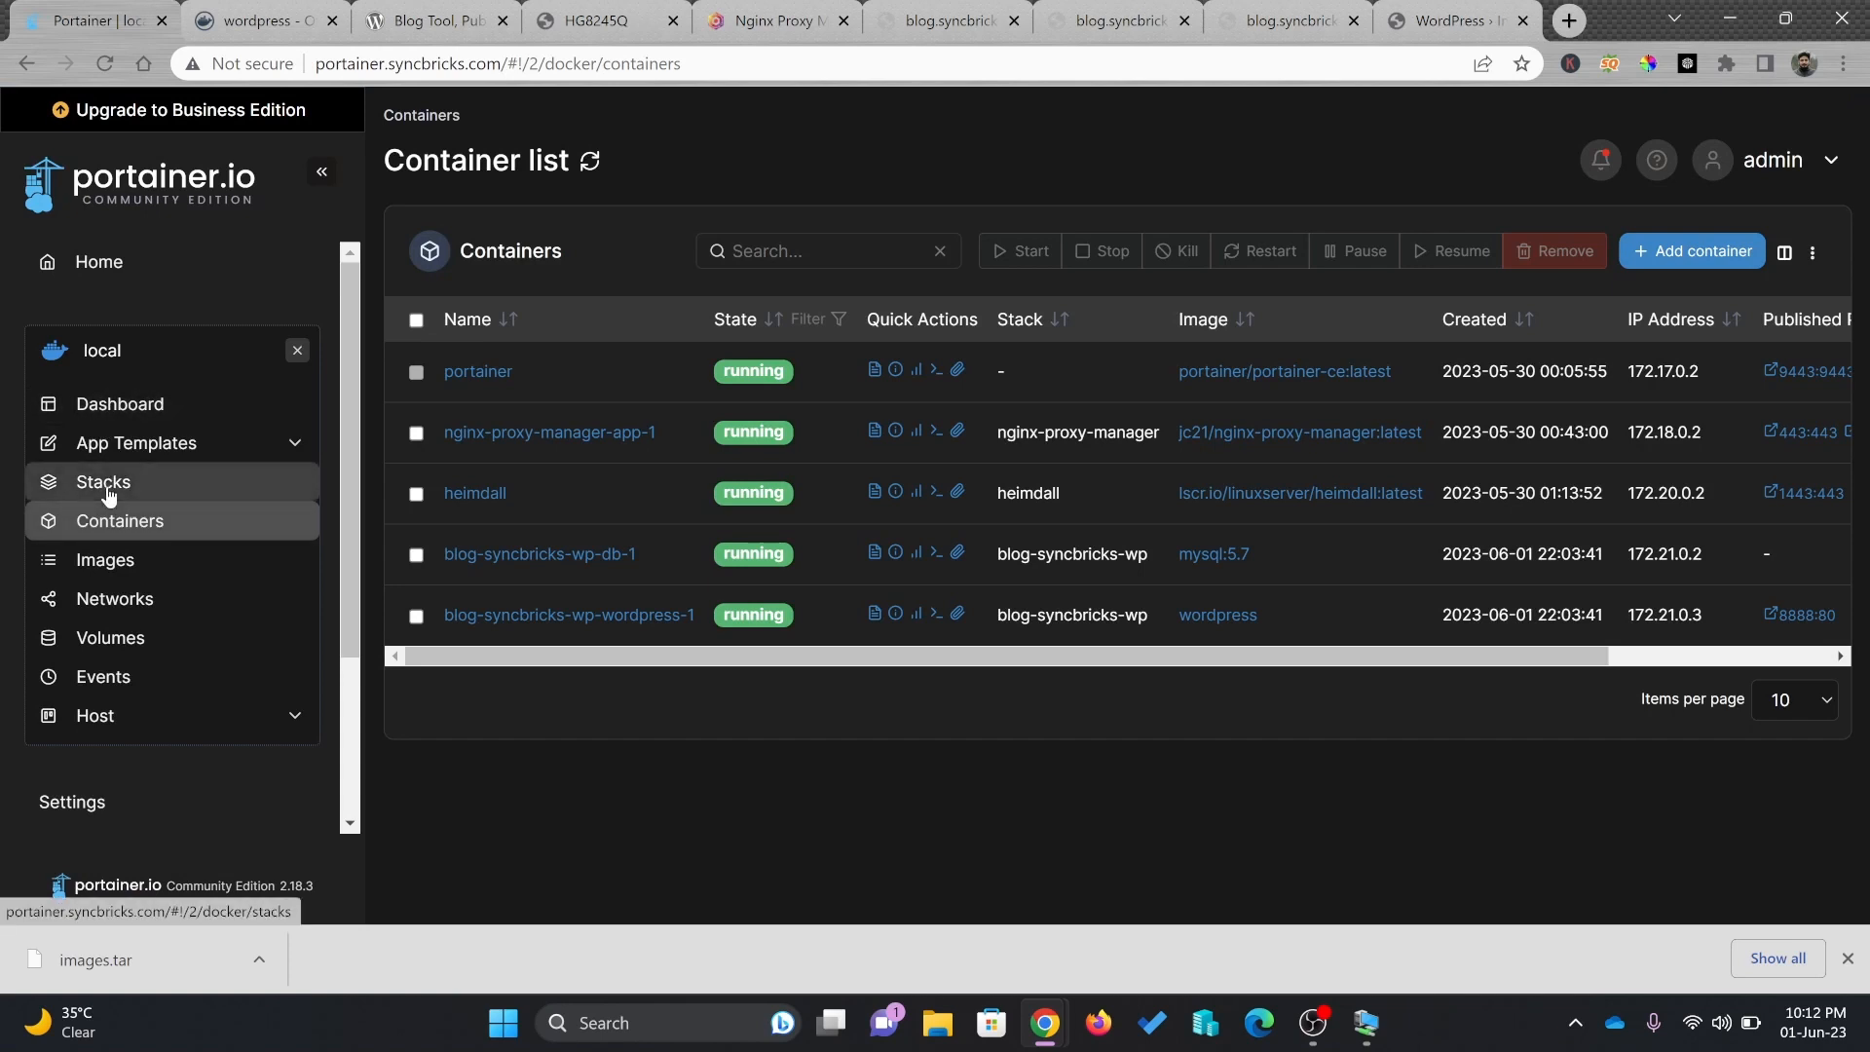
left_click(146, 482)
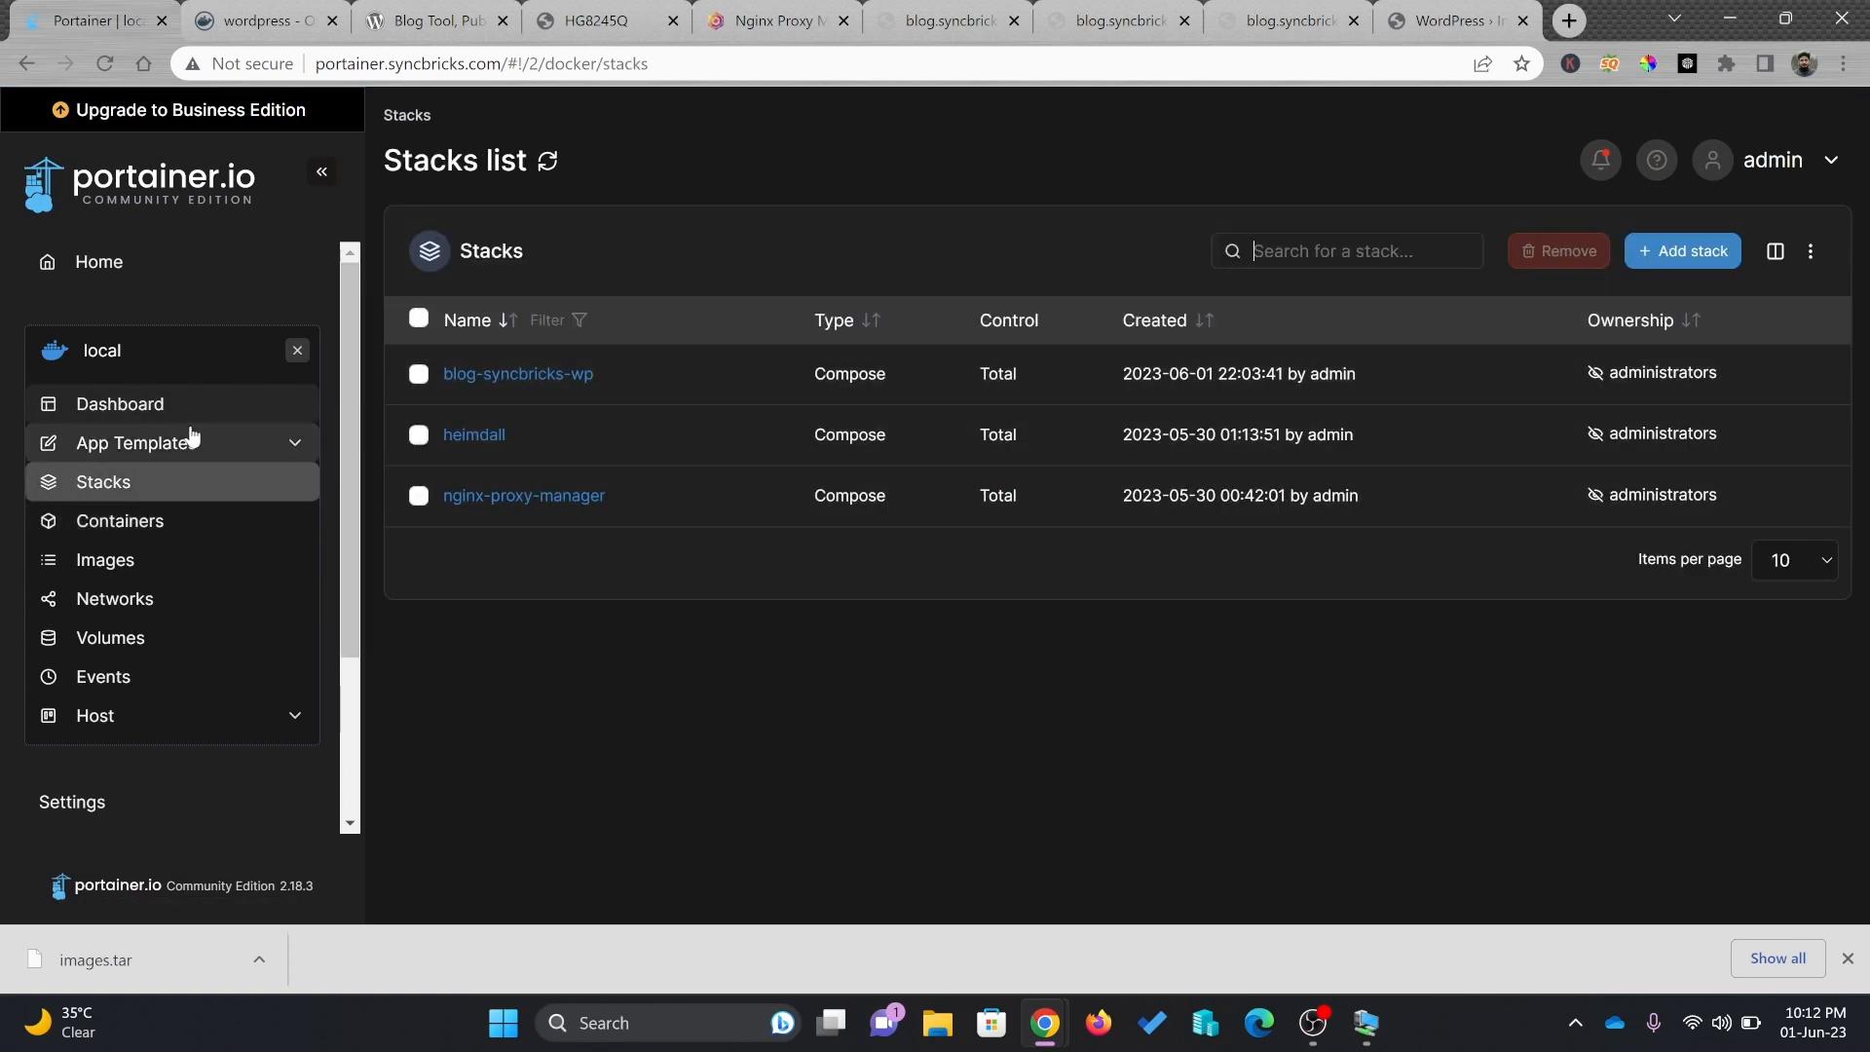
left_click(107, 523)
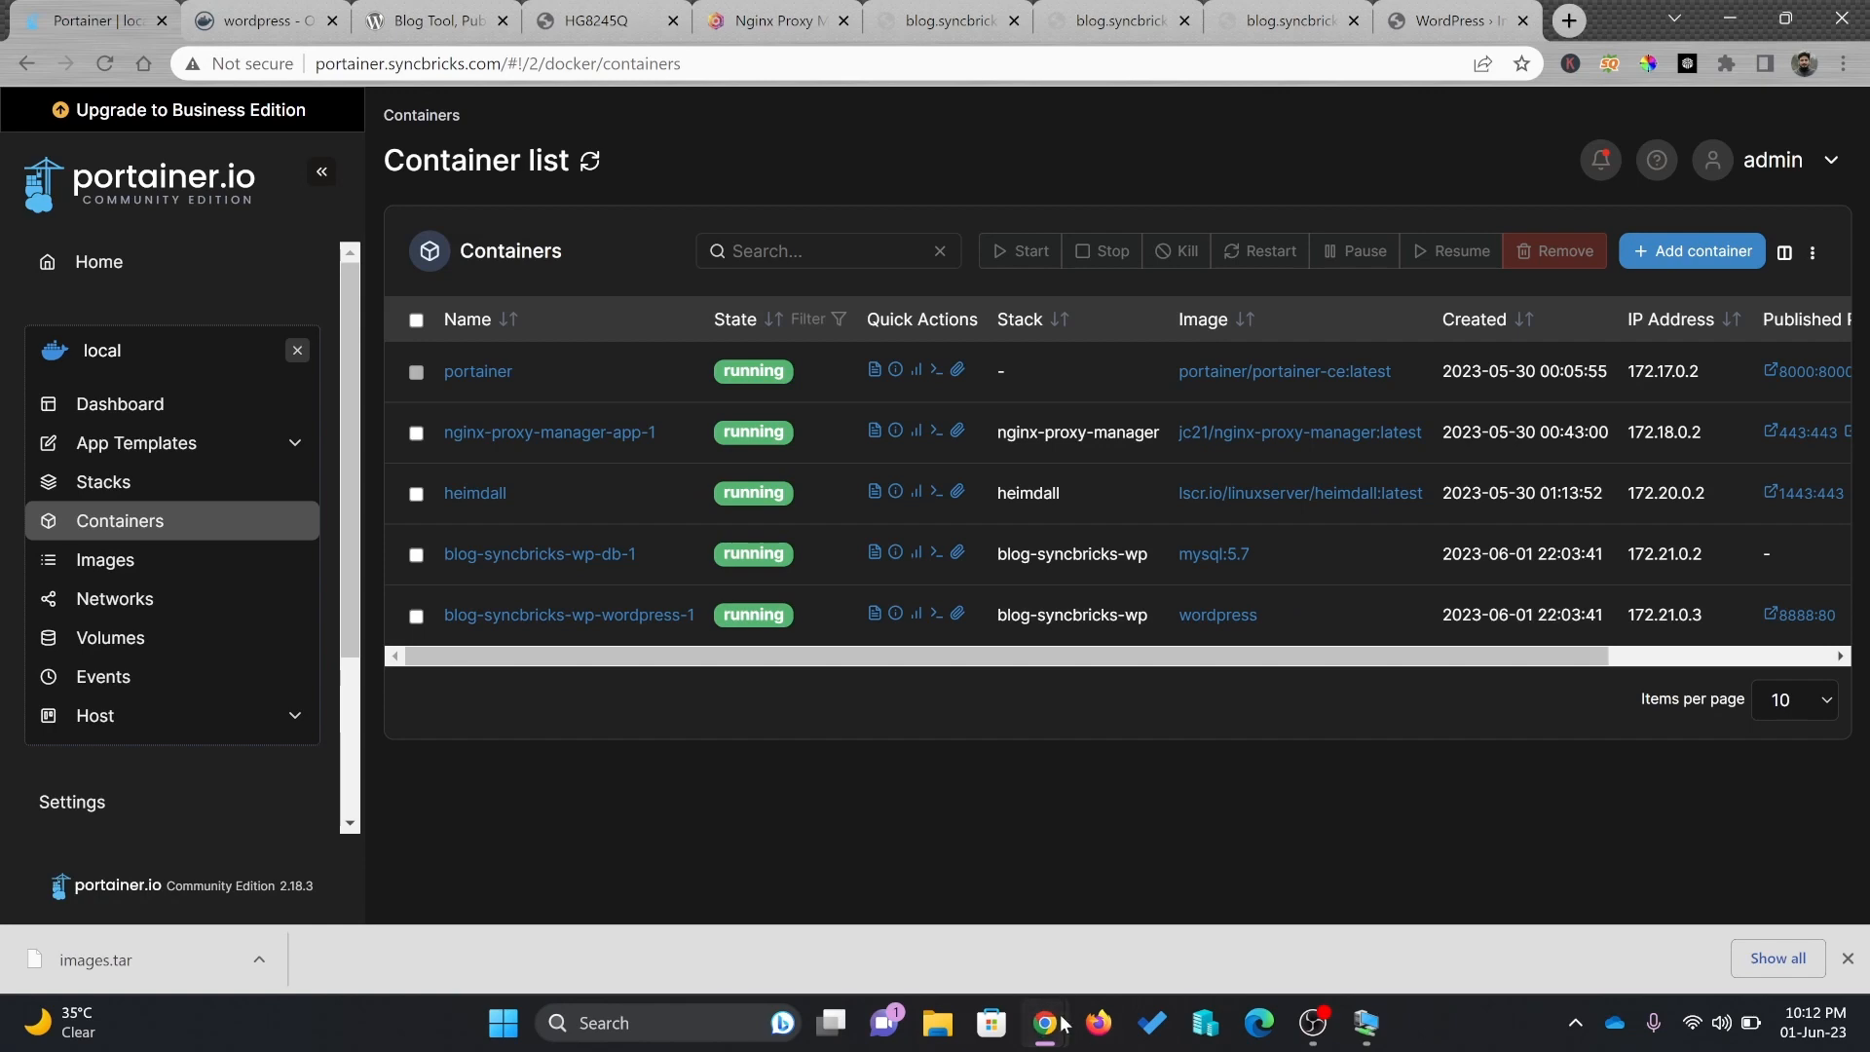
mouse_move(1045, 1022)
left_click(1153, 937)
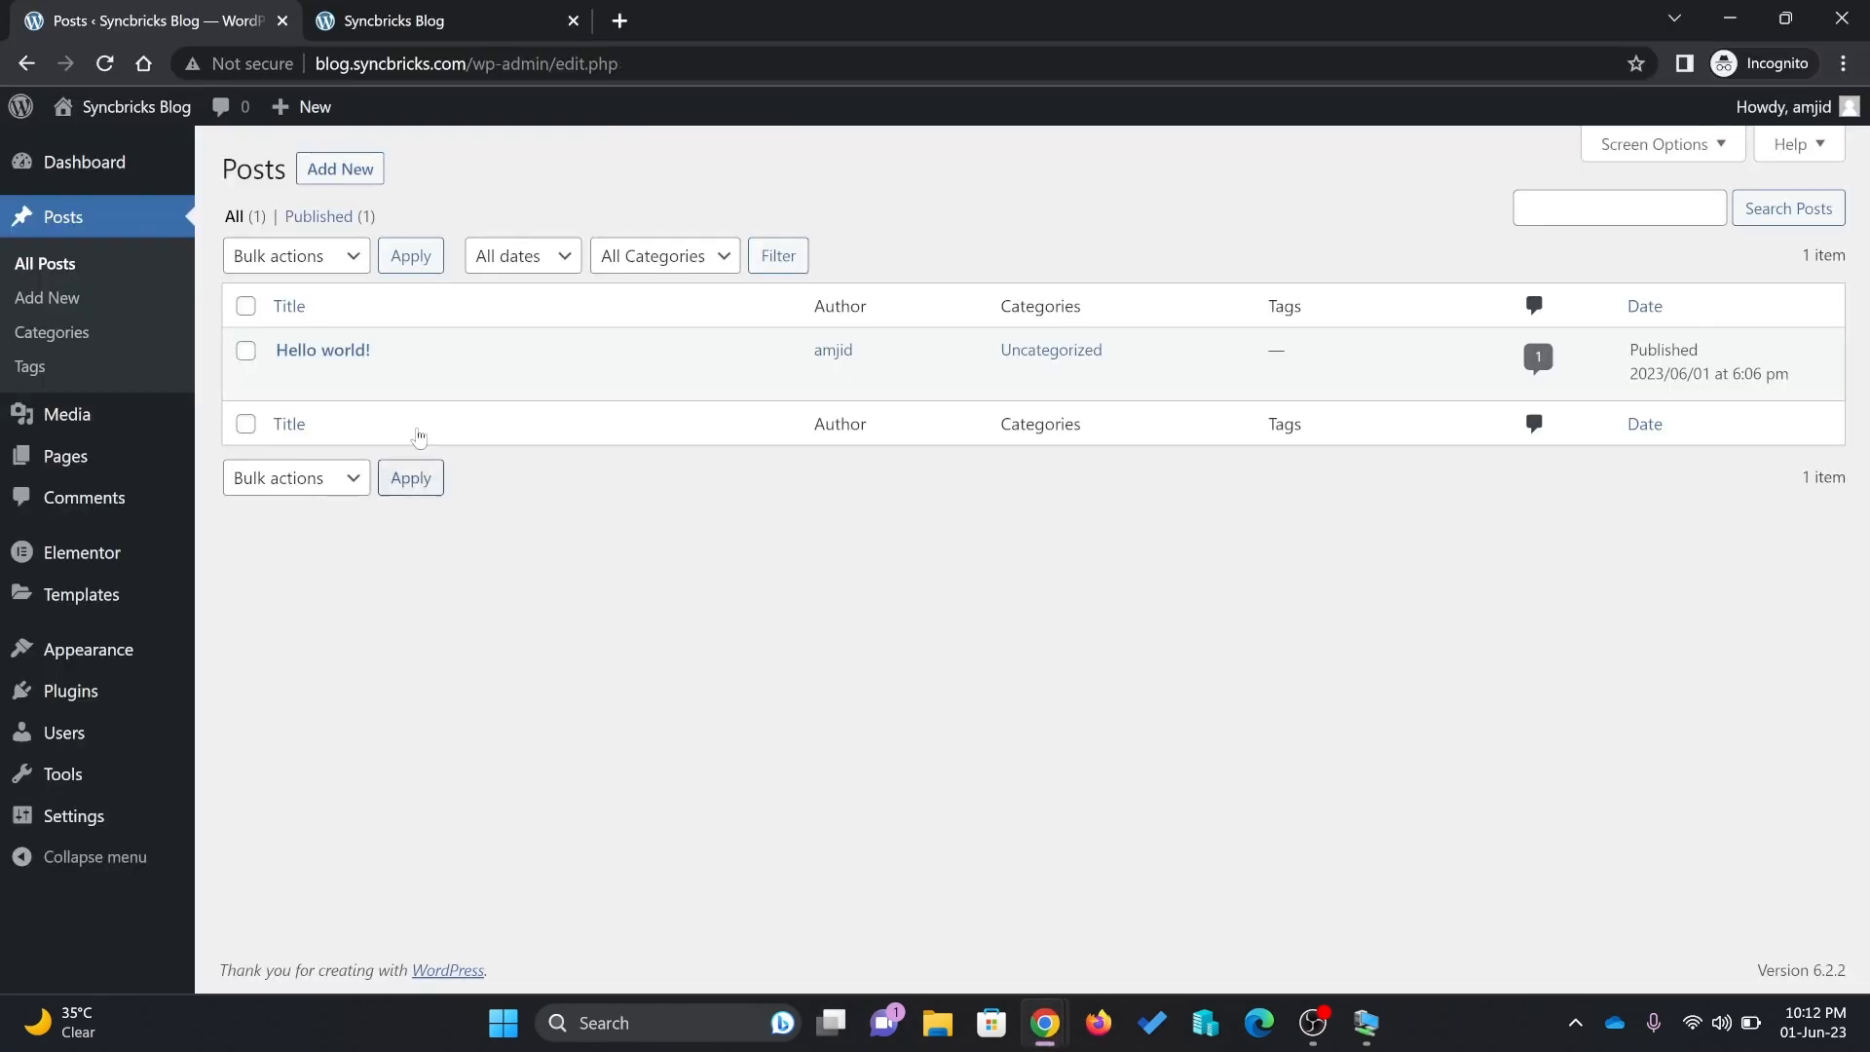
Check the live Syncbricks Blog, return to the Posts list, and minimize the WordPress window
left_click(377, 21)
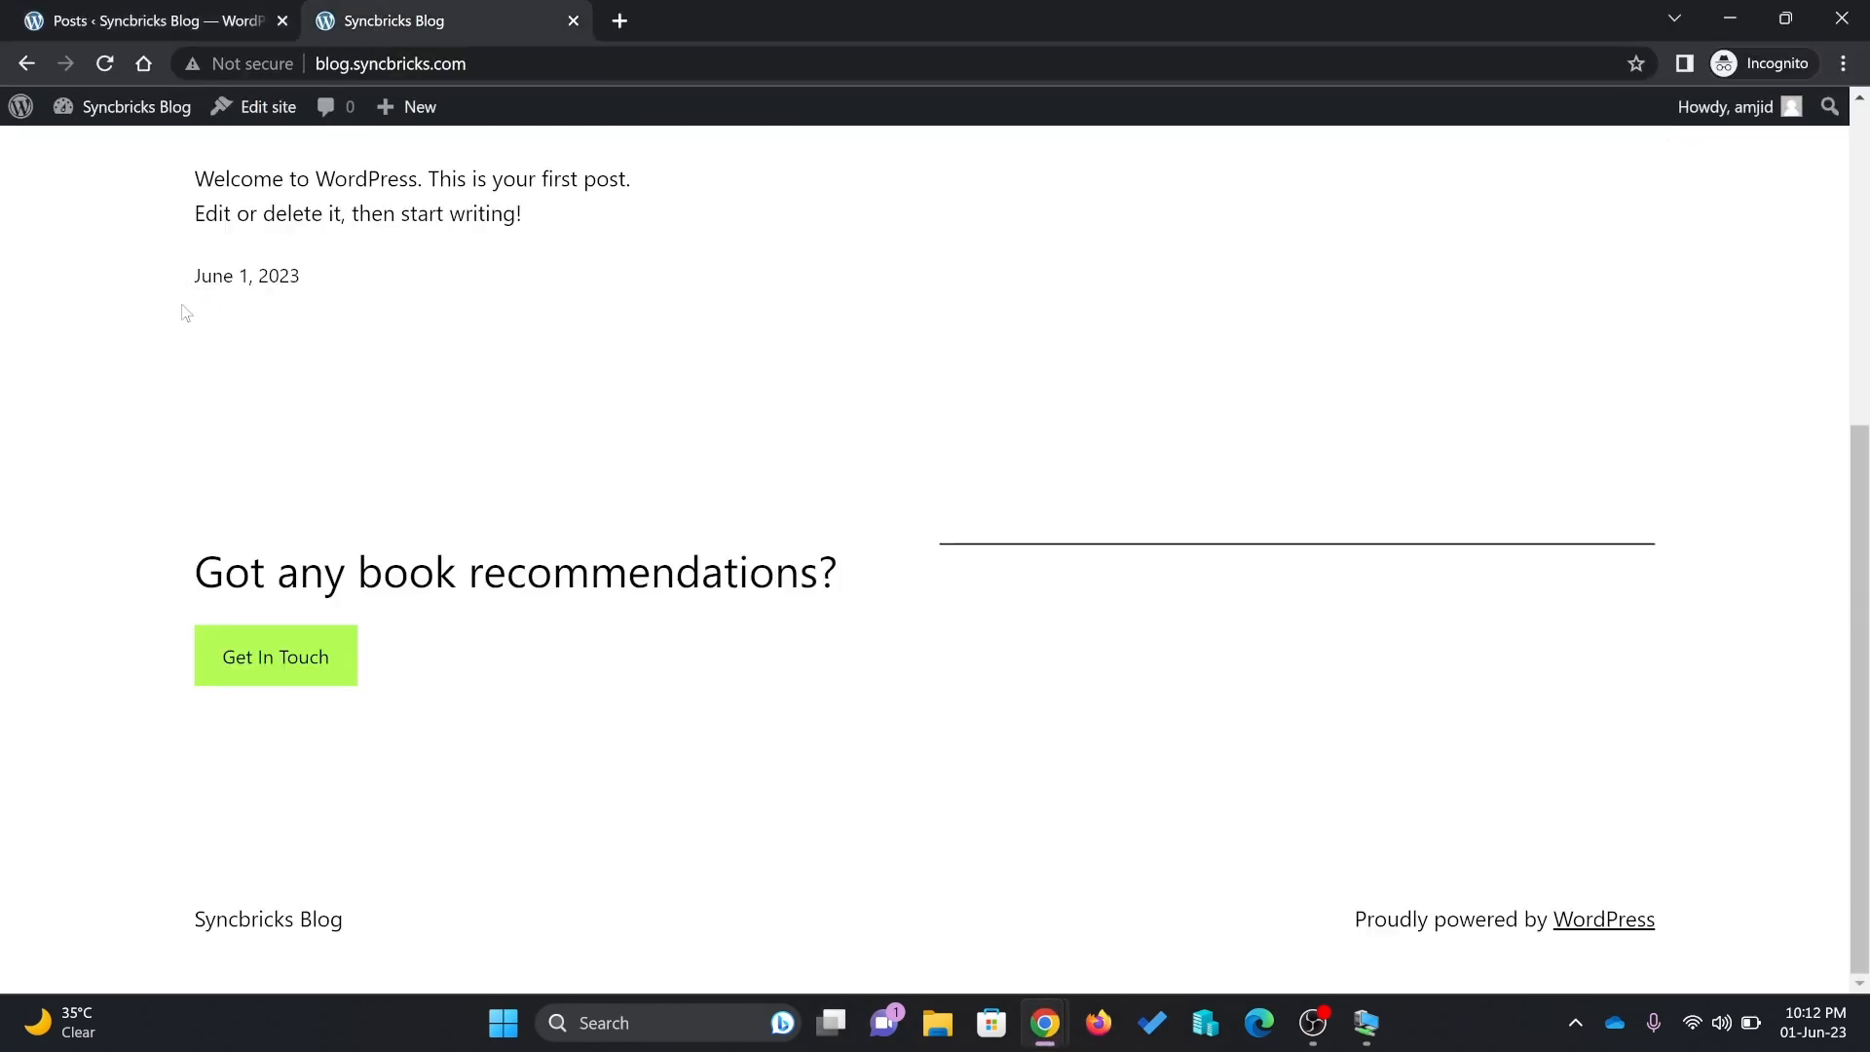
left_click(121, 19)
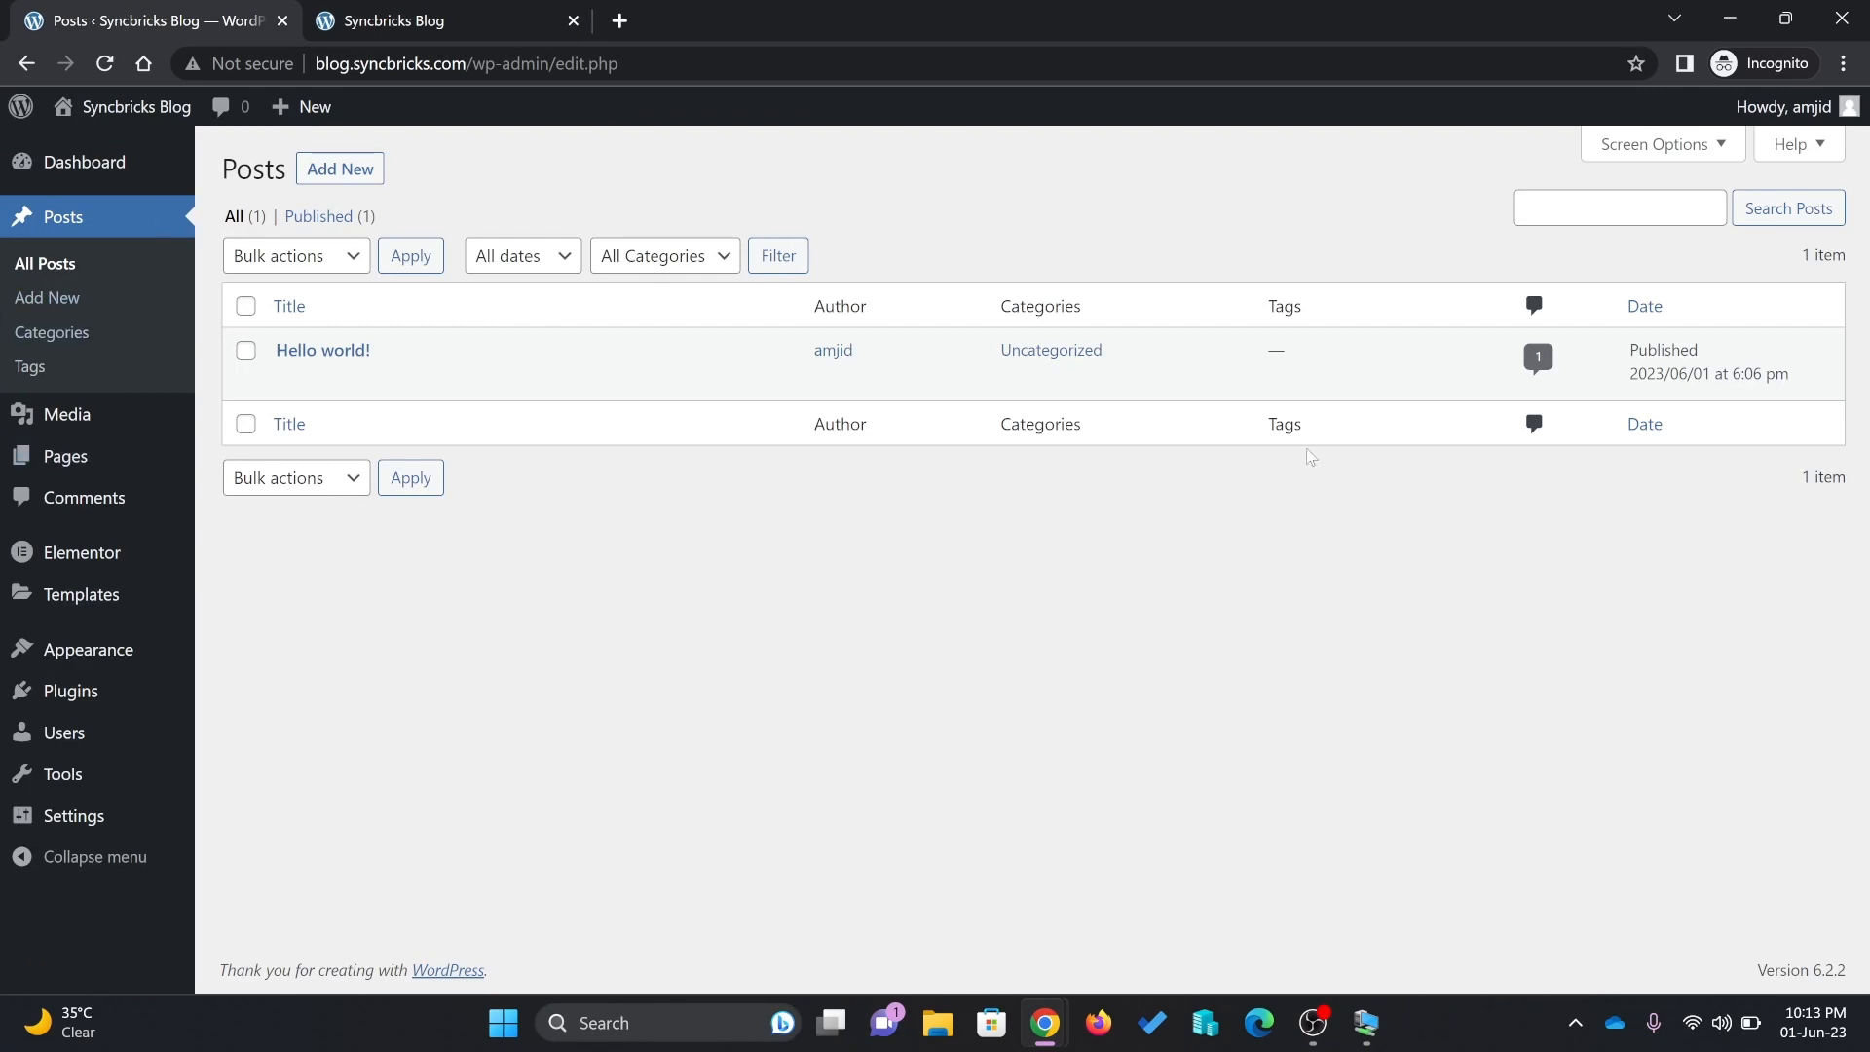
left_click(1729, 17)
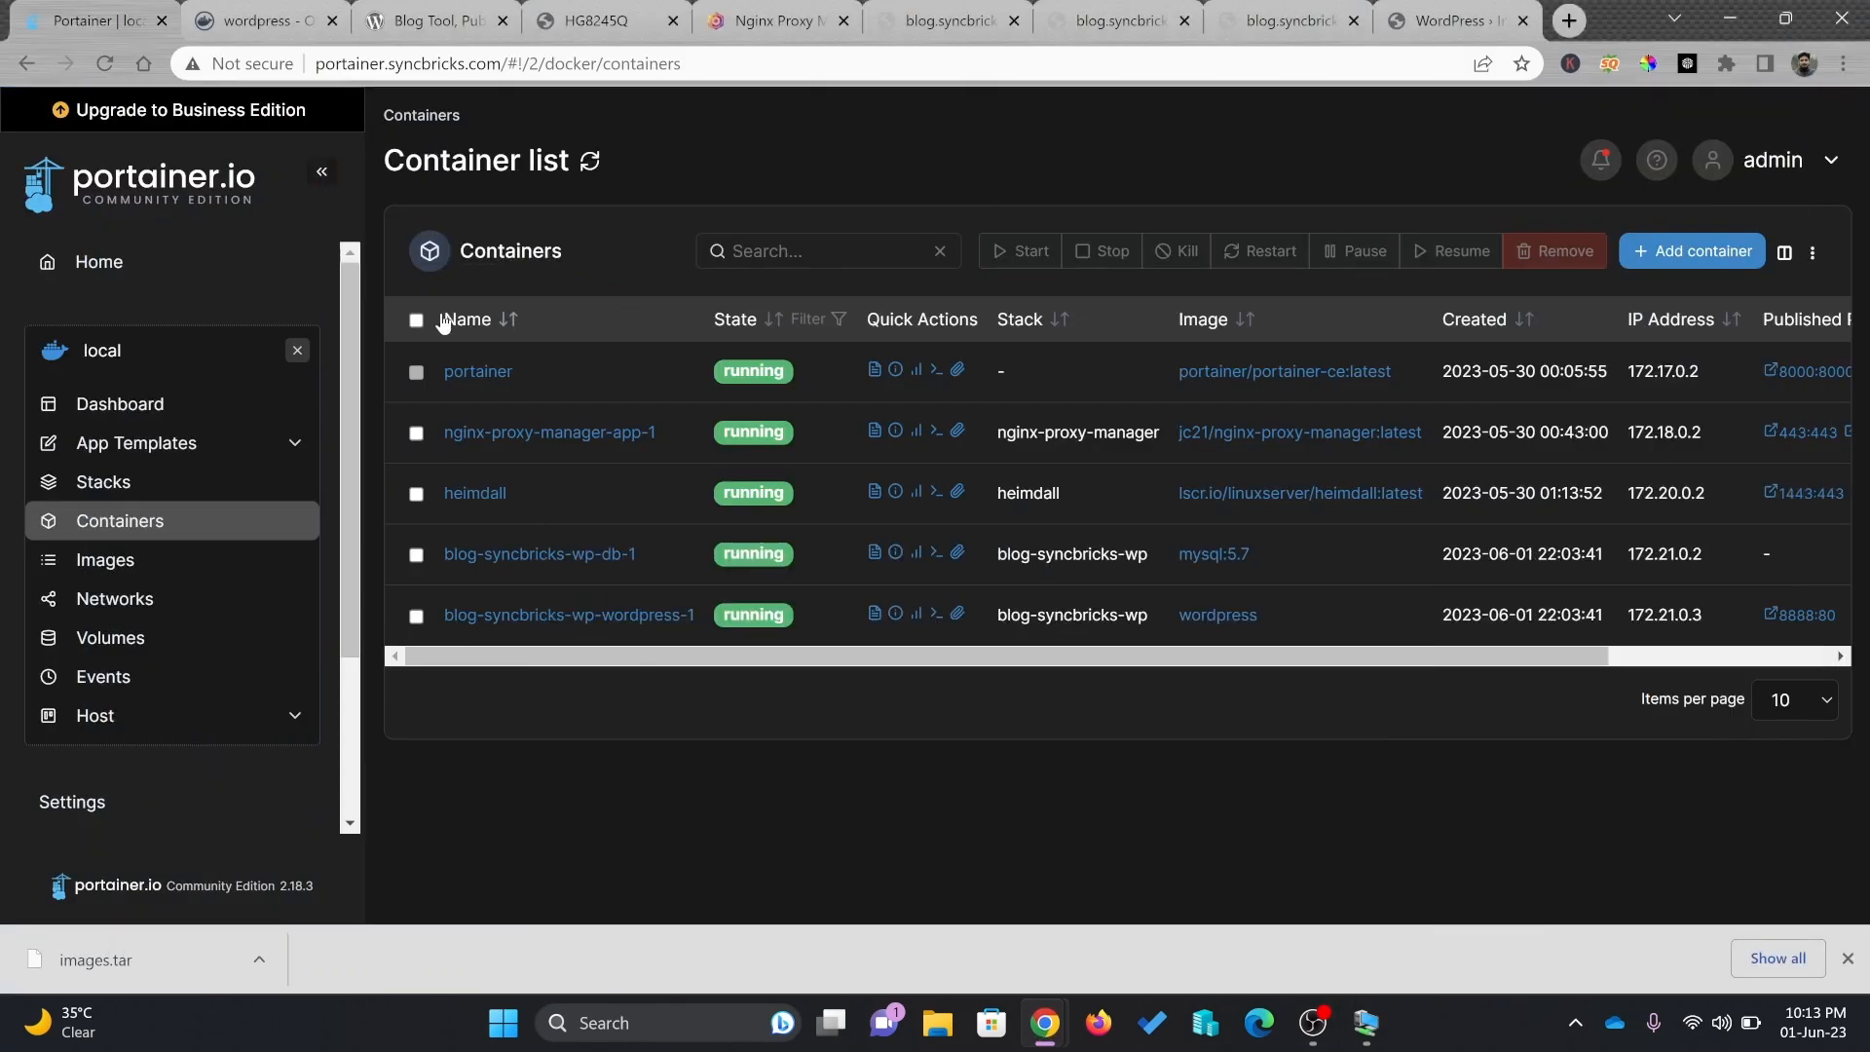
mouse_move(352, 321)
left_mouse_down()
mouse_move(357, 519)
mouse_move(387, 330)
left_mouse_up()
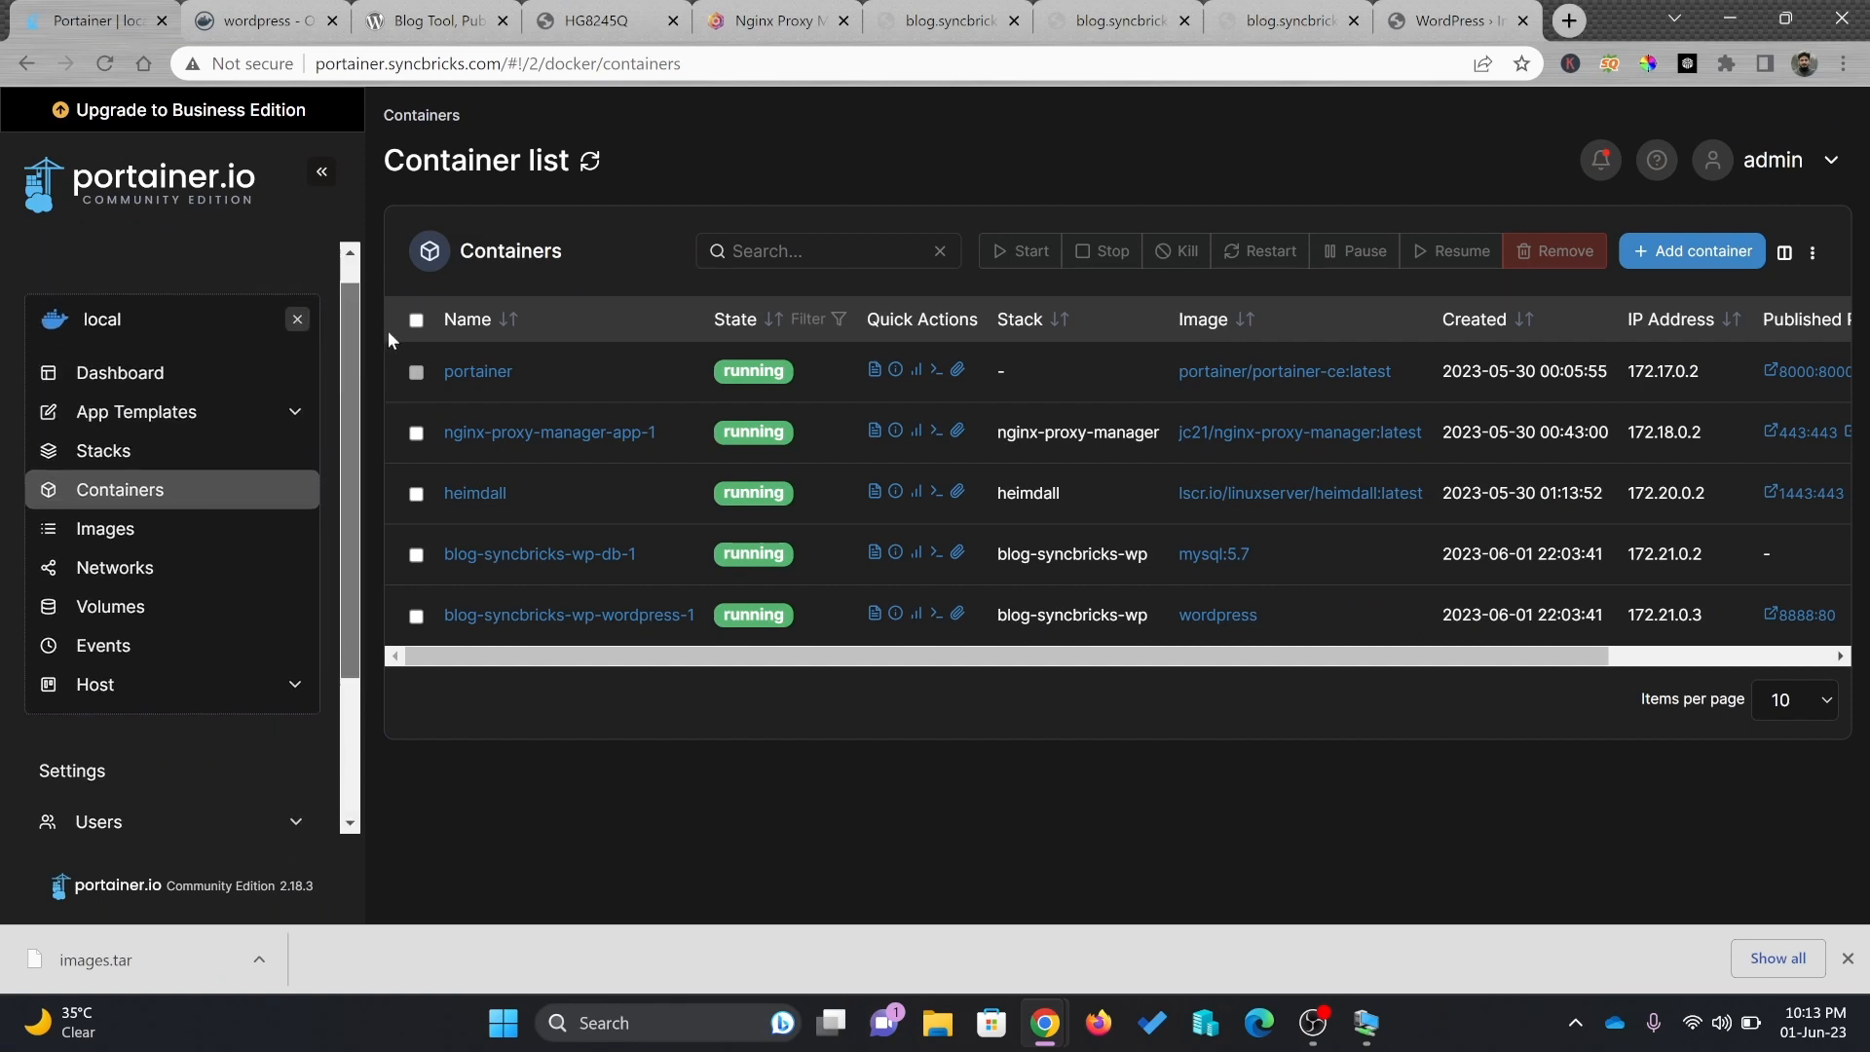